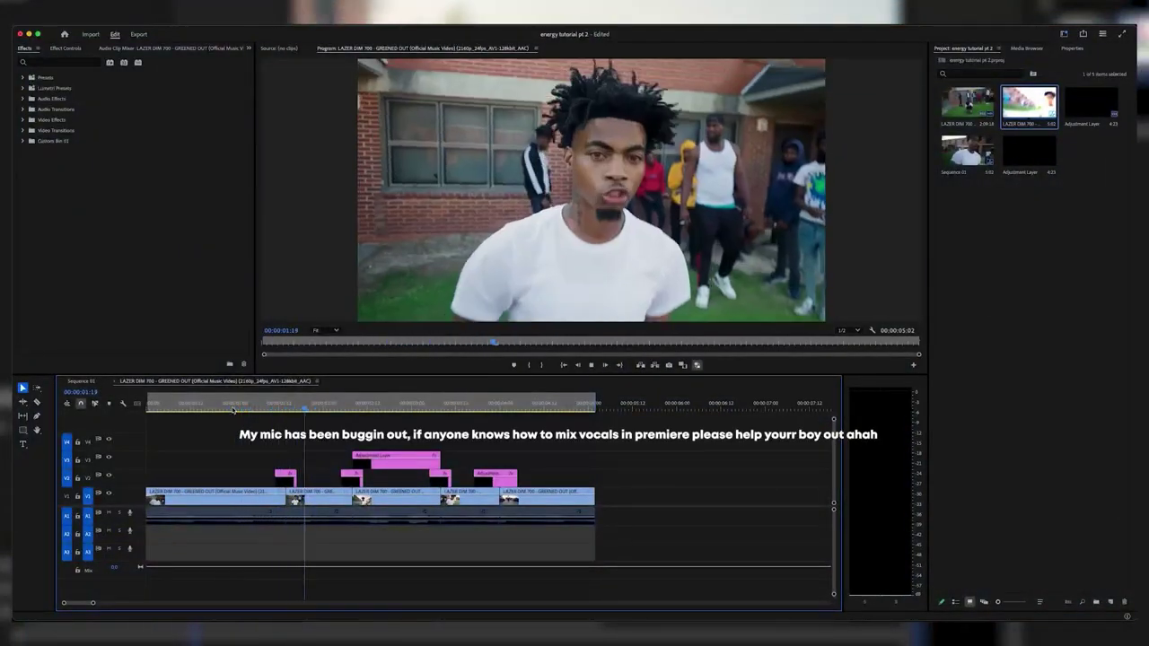
- Switch to Sequence 01 and create a new adjustment layer at 3840 x 2160 and 23.976 fps with square pixels
{"action": "left_click_drag", "start_coordinate": [234, 410], "coordinate": [209, 409]}
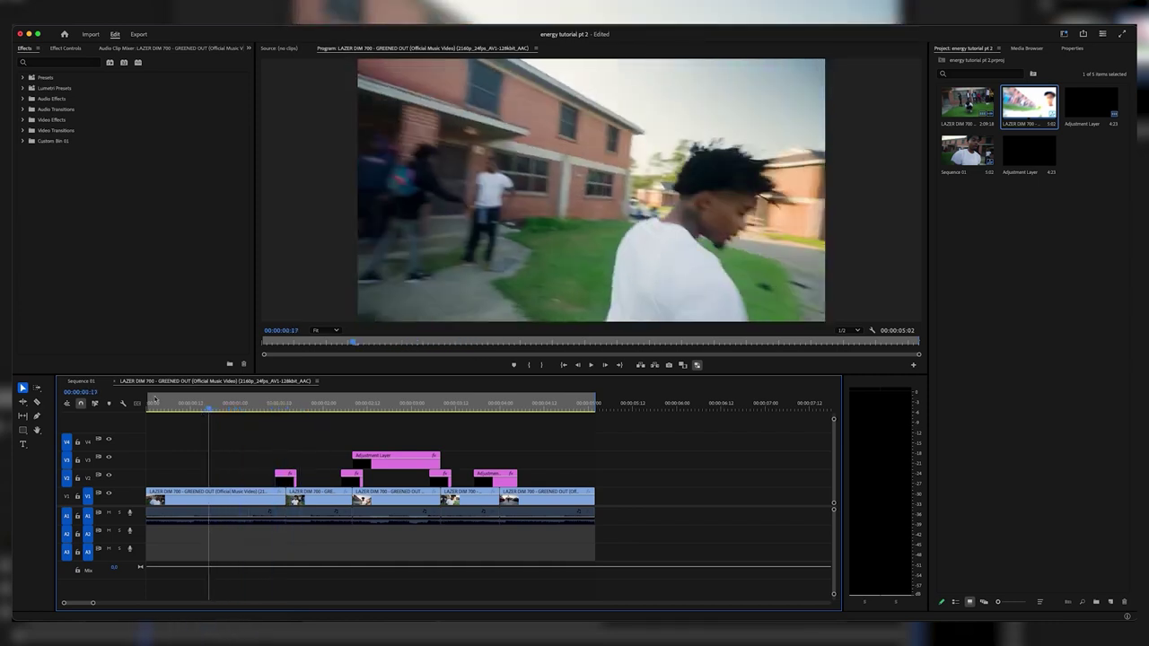
{"action": "left_click", "coordinate": [86, 383]}
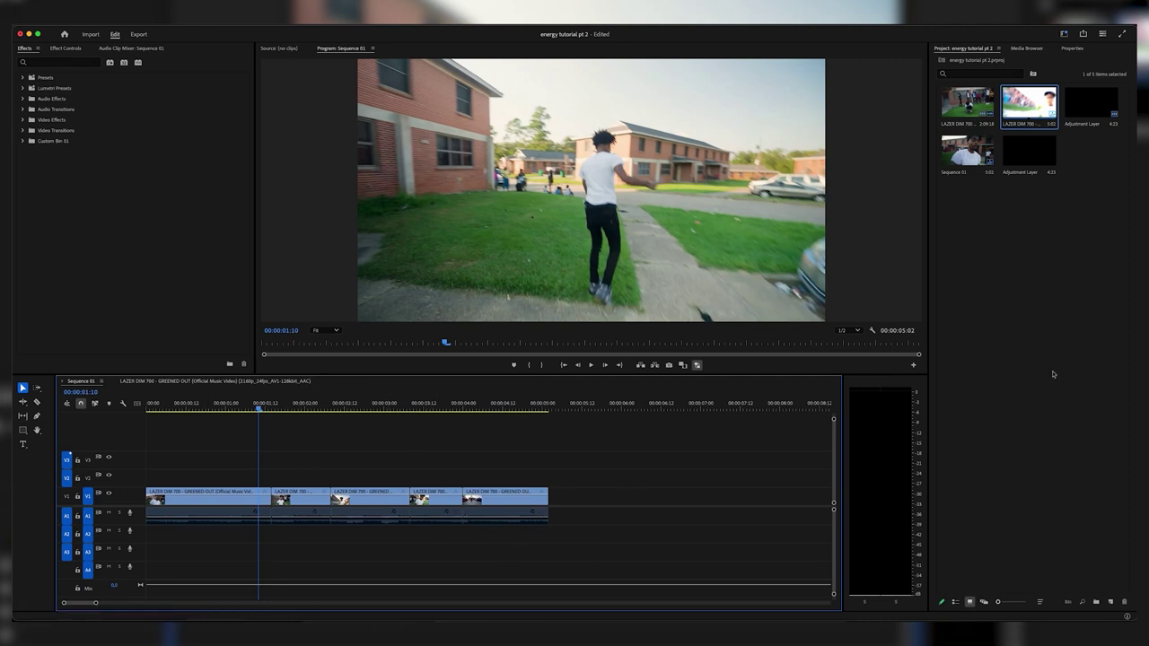
{"action": "right_click", "coordinate": [997, 309]}
{"action": "left_click", "coordinate": [975, 289]}
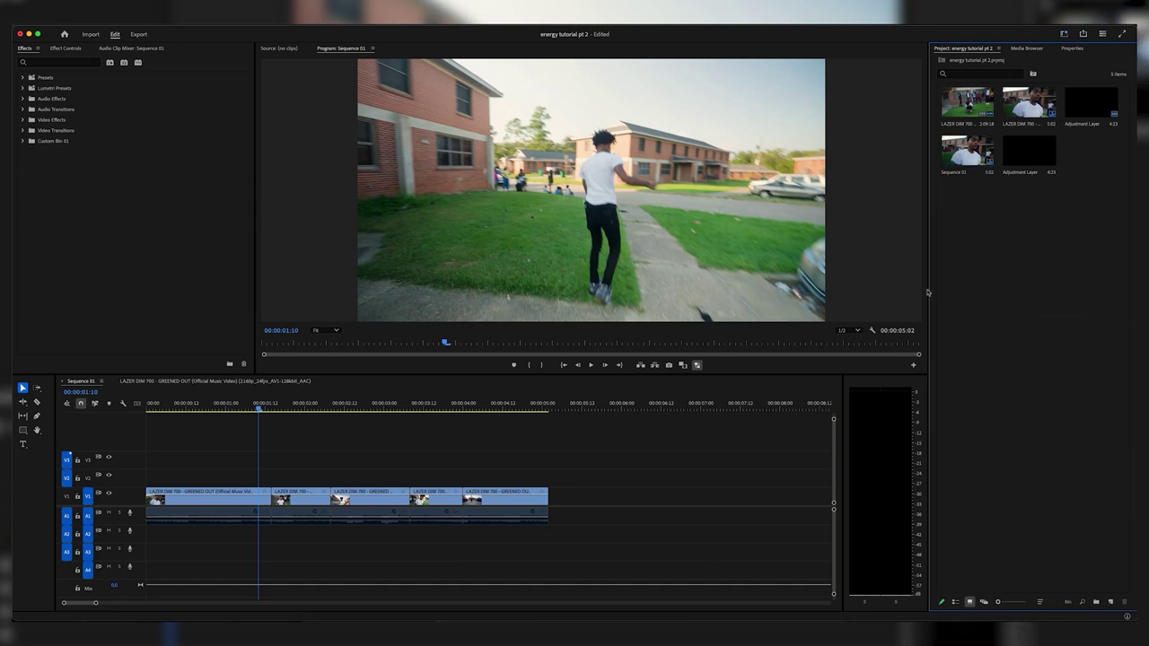
{"action": "right_click", "coordinate": [988, 314]}
{"action": "mouse_move", "coordinate": [1032, 357]}
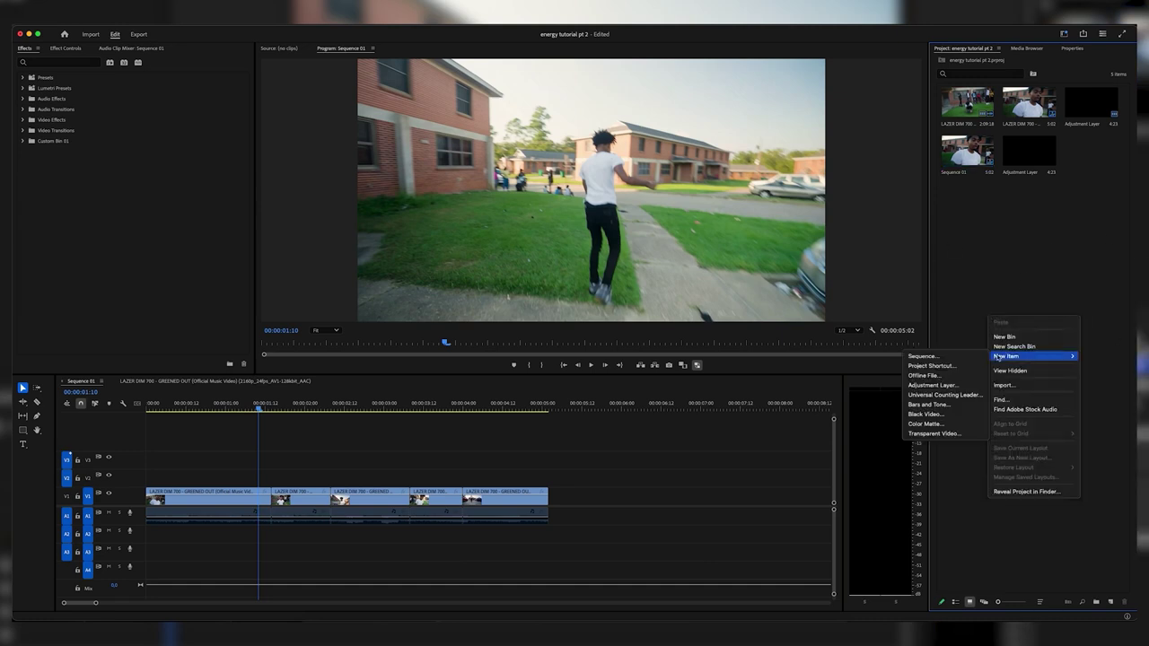
{"action": "left_click", "coordinate": [950, 385]}
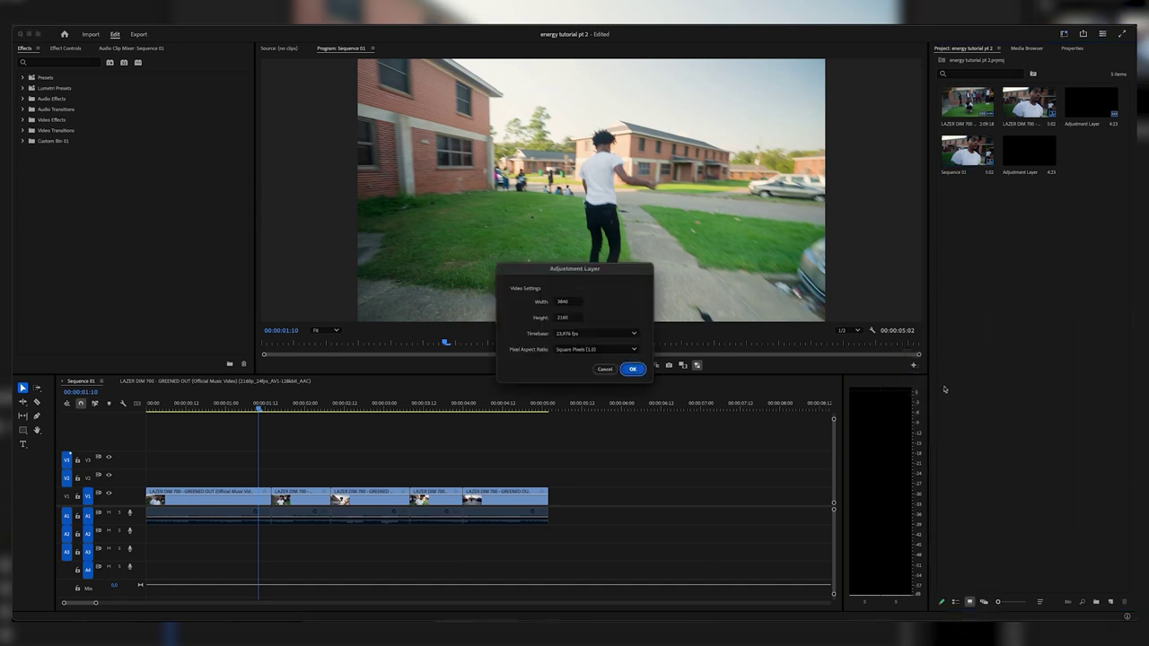
{"action": "left_click", "coordinate": [632, 369]}
- Place the new adjustment layer on V2 starting at the first cut and trim it to six frames long
{"action": "left_click_drag", "start_coordinate": [1091, 155], "coordinate": [272, 476]}
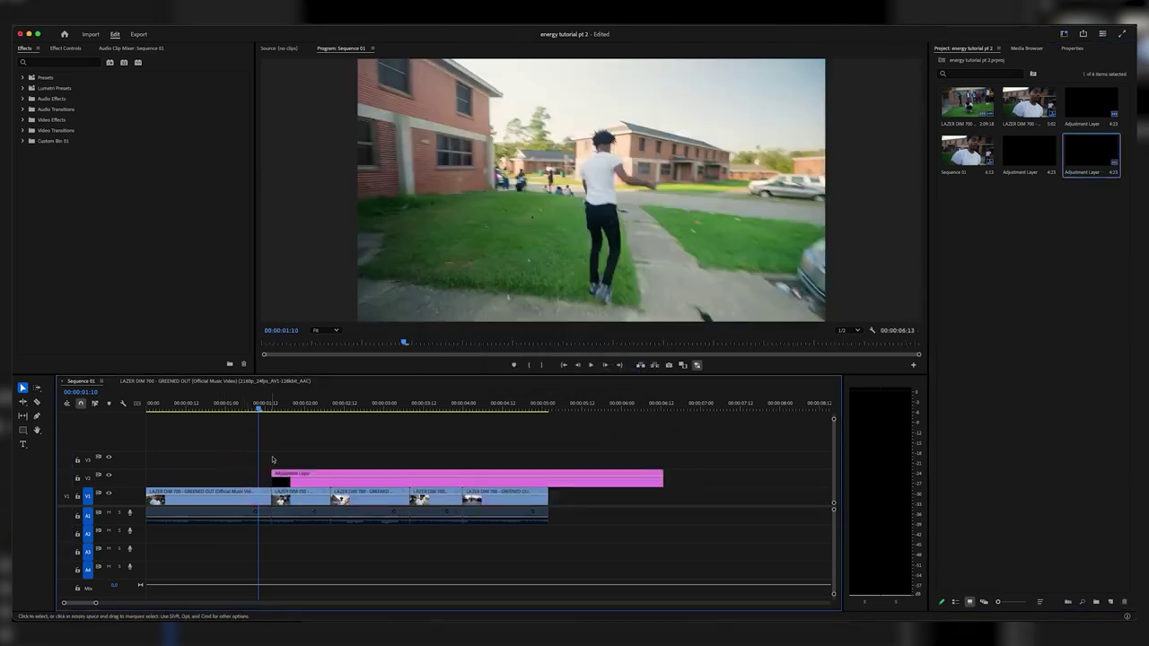
{"action": "left_click", "coordinate": [272, 406]}
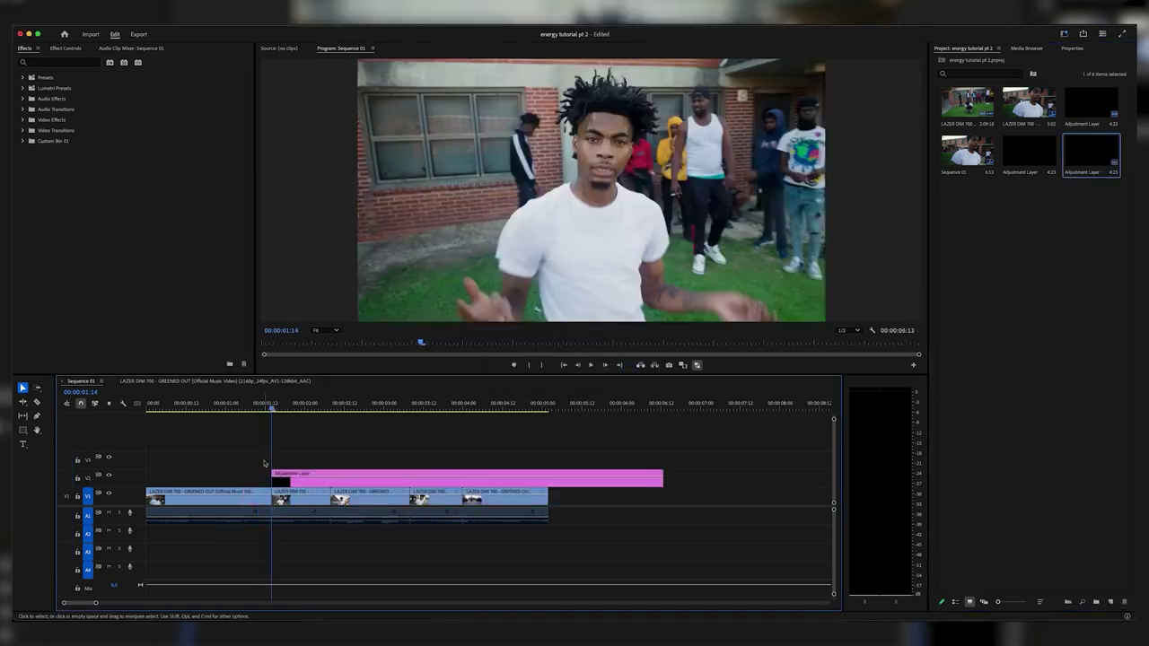
{"action": "key", "text": "shift+Right"}
{"action": "key", "text": "Right"}
{"action": "left_click", "coordinate": [299, 482]}
{"action": "key", "text": "super+k"}
{"action": "left_click", "coordinate": [303, 482]}
{"action": "key", "text": "Delete"}
- Center the trimmed adjustment layer over the first cut, starting at 00:00:01:11, and park the playhead on the cut
{"action": "left_click_drag", "start_coordinate": [284, 474], "coordinate": [275, 477]}
{"action": "left_click", "coordinate": [276, 410]}
{"action": "key", "text": "="}
{"action": "key", "text": "="}
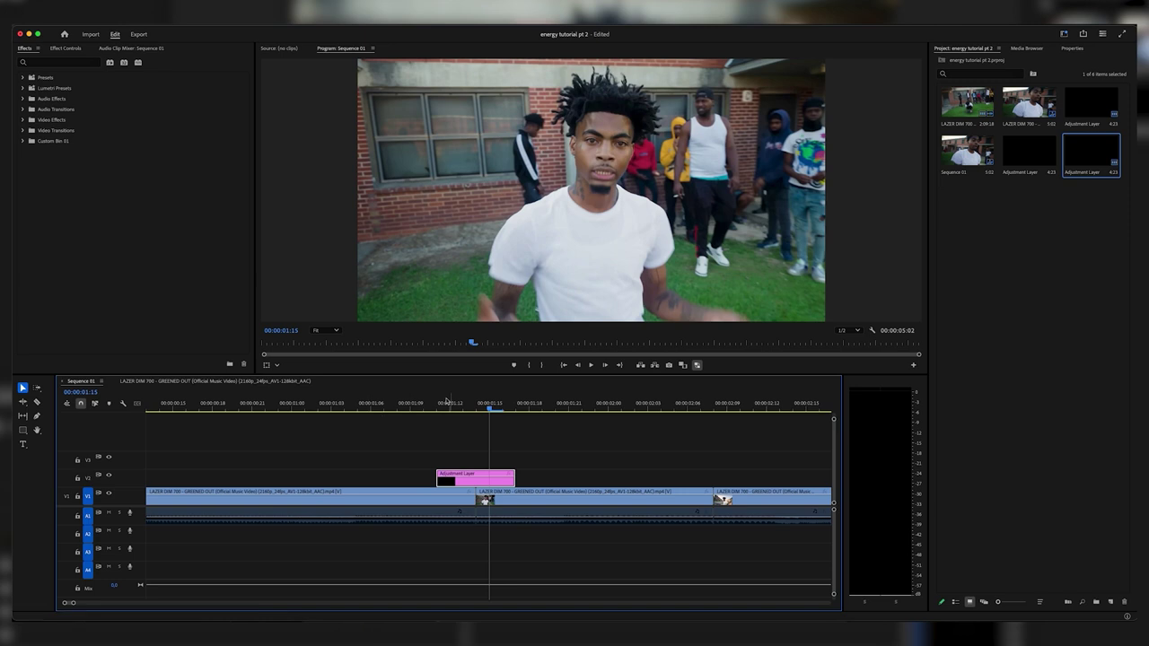
{"action": "mouse_move", "coordinate": [481, 408]}
{"action": "left_mouse_down"}
{"action": "mouse_move", "coordinate": [504, 427]}
{"action": "mouse_move", "coordinate": [477, 426]}
{"action": "left_mouse_up"}
- Find the Transform effect and apply it to the adjustment layer over the first cut
{"action": "left_click", "coordinate": [42, 61]}
{"action": "type", "text": "tr"}
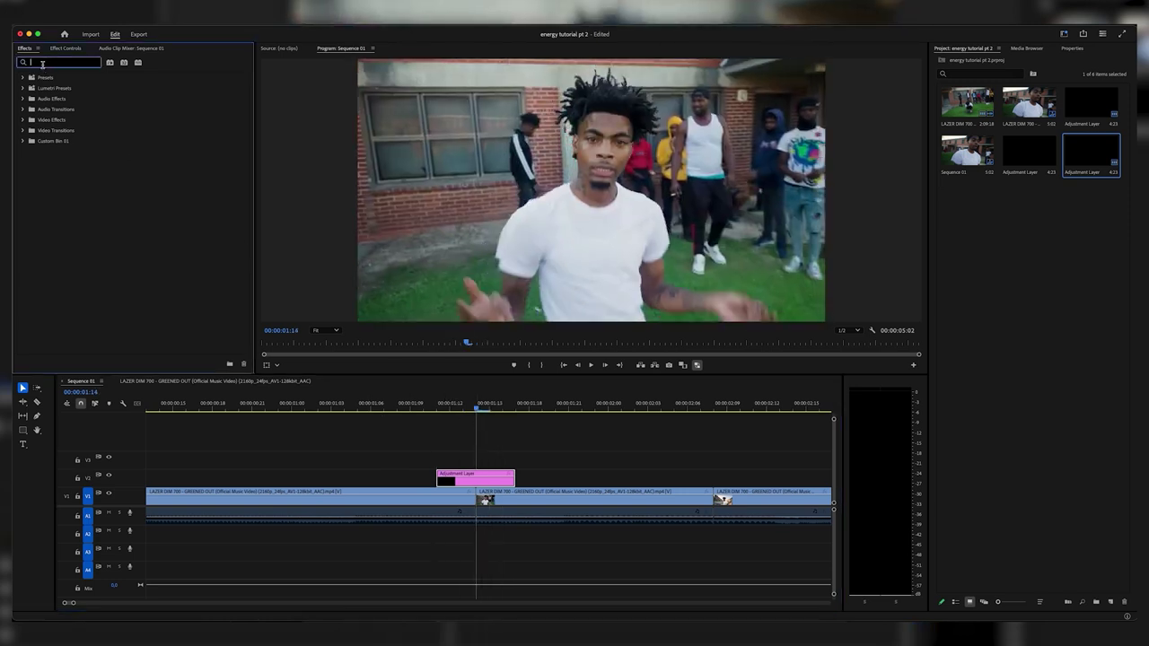
{"action": "type", "text": "ansform"}
{"action": "double_click", "coordinate": [61, 277]}
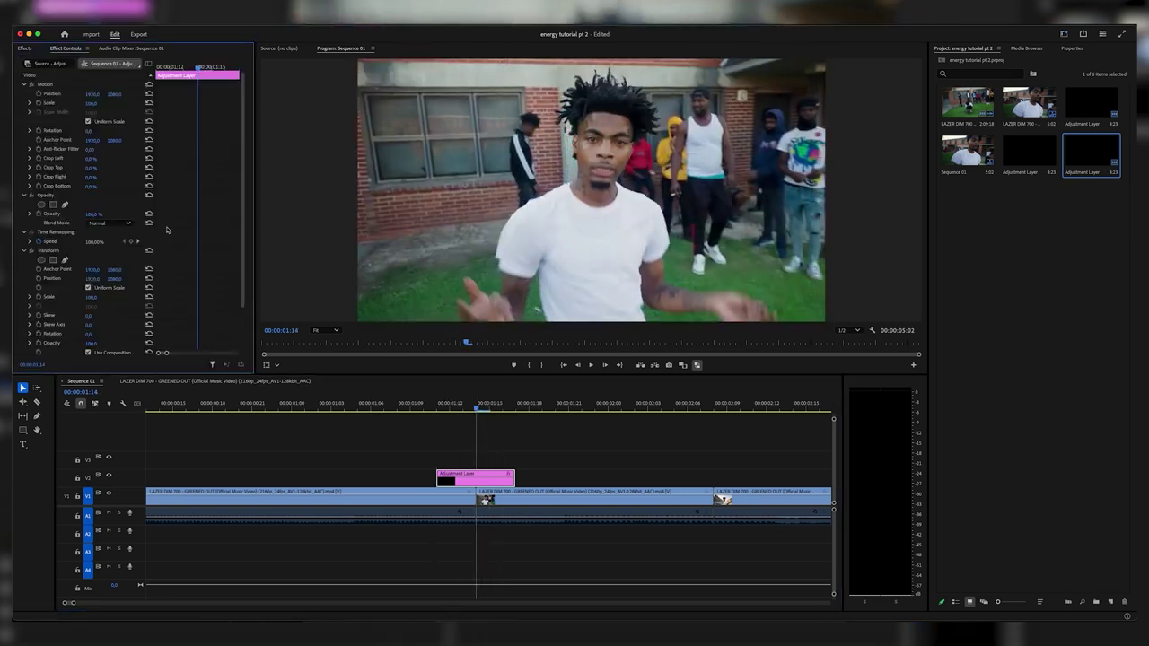
- Disable the composition's shutter angle in the Transform effect and set Shutter Angle to 180
{"action": "scroll", "coordinate": [18, 205], "scroll_direction": "down", "scroll_amount": 3}
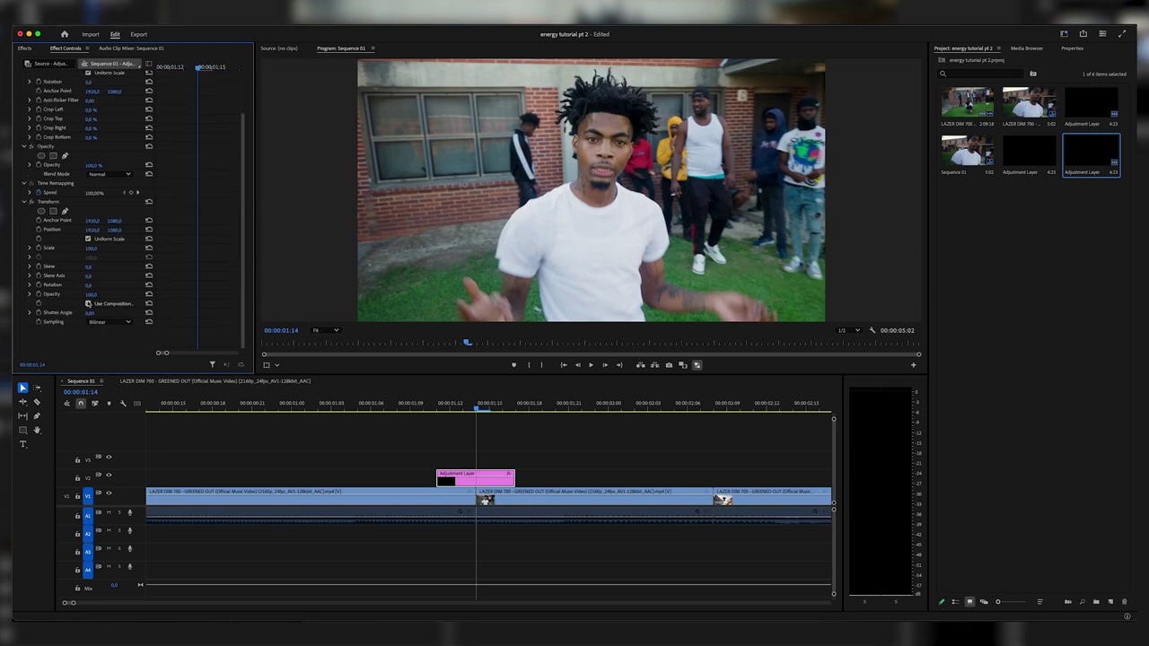
{"action": "left_click", "coordinate": [90, 314]}
{"action": "key", "text": "Return"}
- Keyframe the Transform rotation at 0 on the layer's first frame, 23 at 00:00:01:12 and -13.5 at 00:00:01:13
{"action": "left_click", "coordinate": [437, 406]}
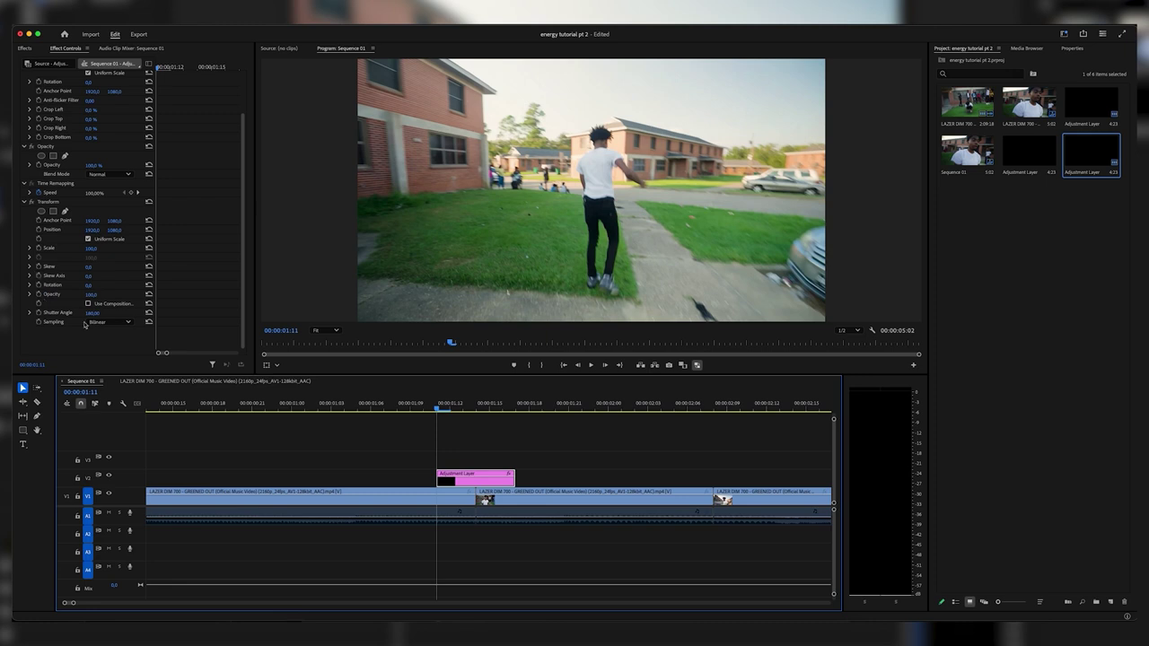
{"action": "left_click", "coordinate": [37, 285]}
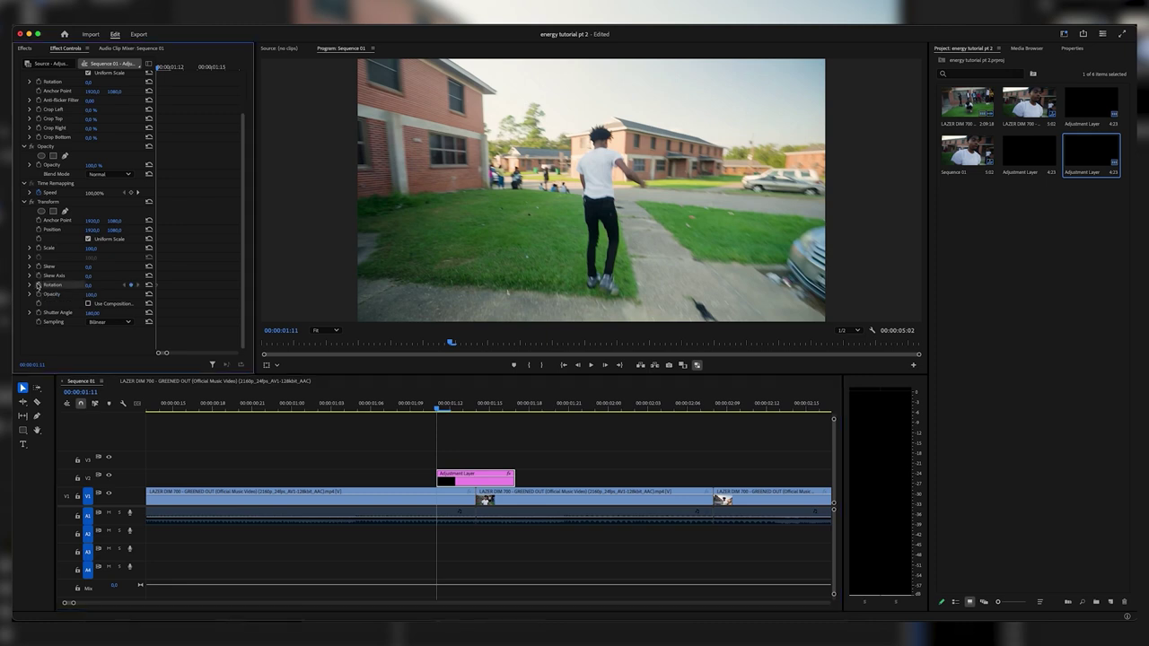
{"action": "key", "text": "Right"}
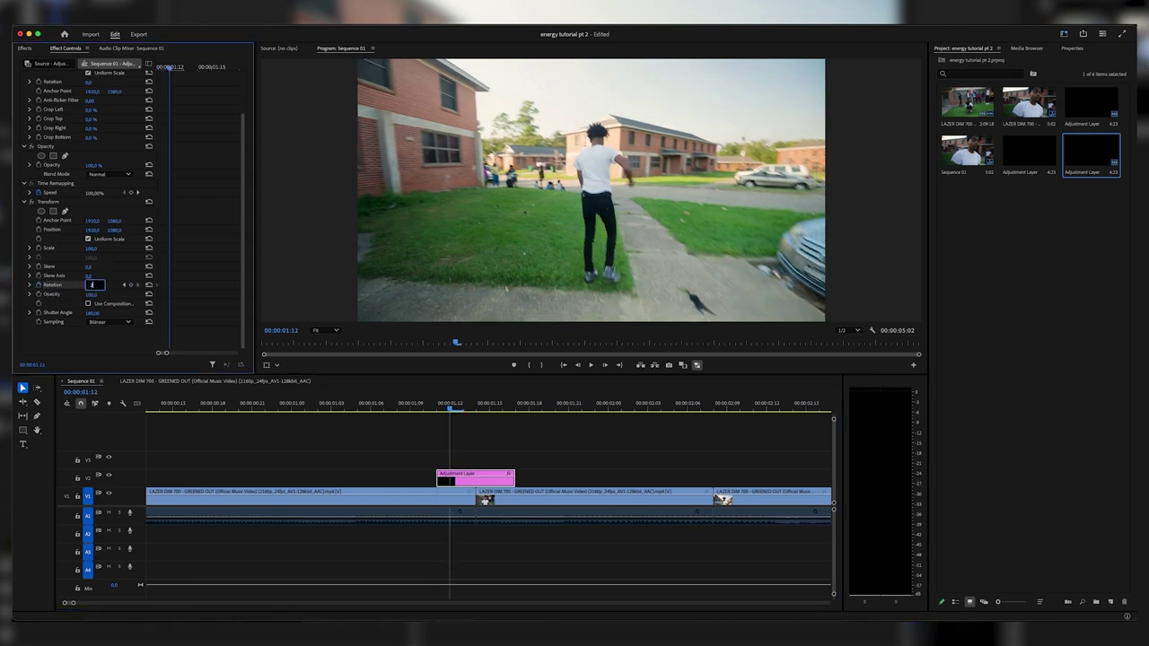
{"action": "key", "text": "Return"}
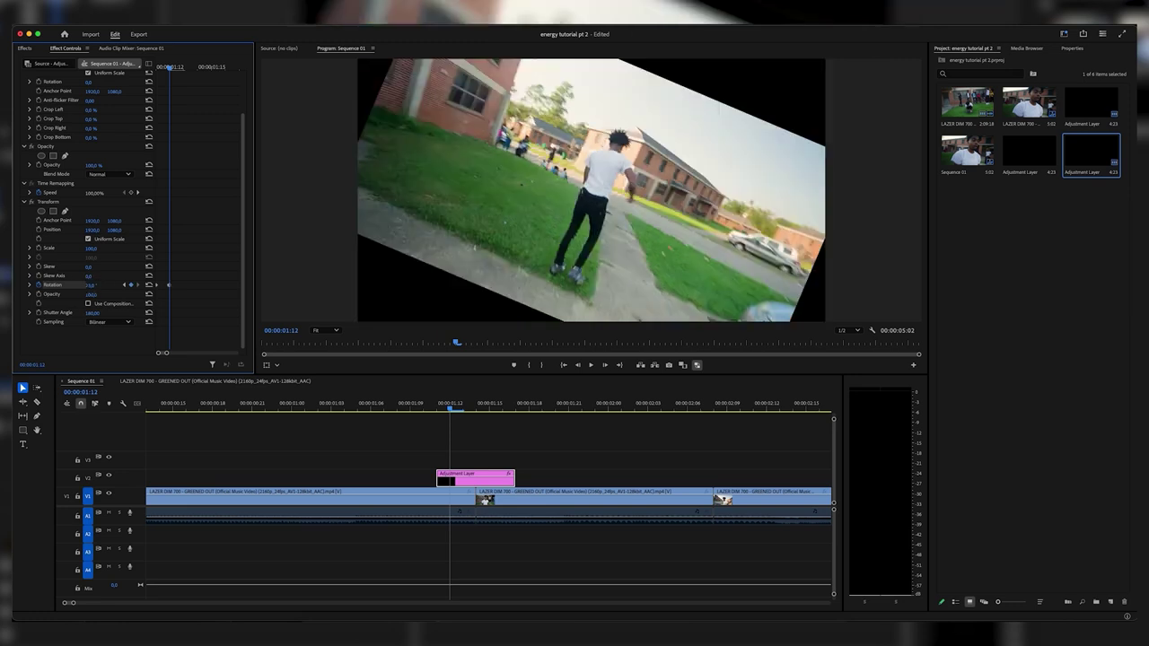
{"action": "key", "text": "Right"}
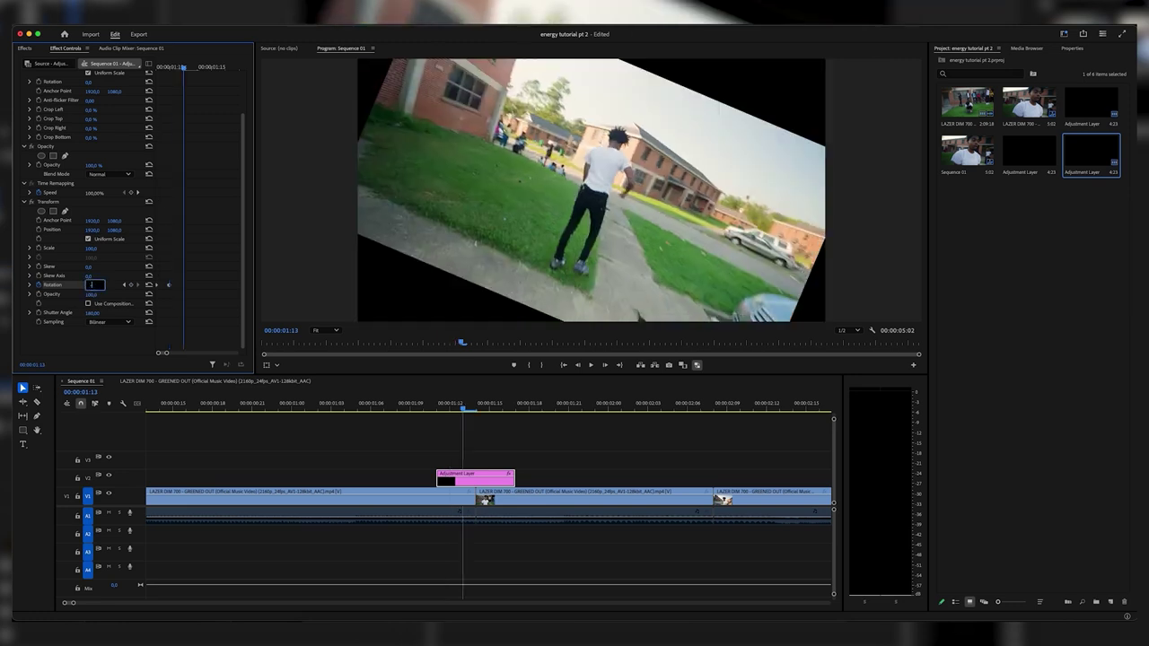
{"action": "type", "text": "13.5"}
{"action": "key", "text": "Return"}
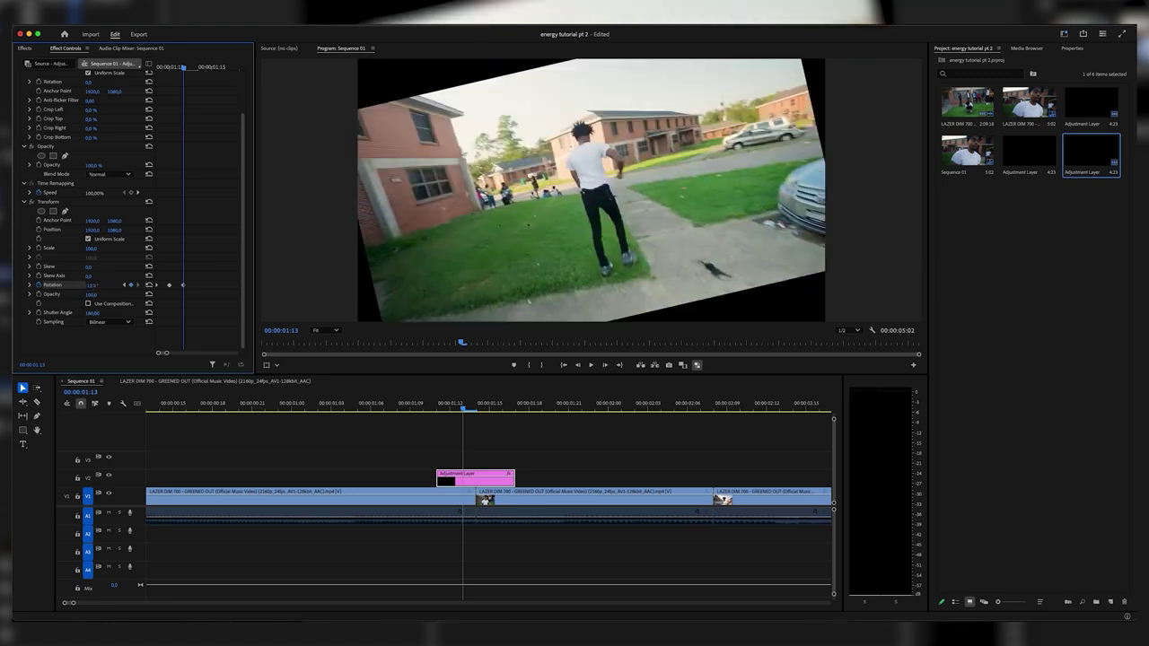
- Keyframe the Transform rotation at 9 on 00:00:01:14 and -18 on 00:00:01:15, and reset it to 0 at 00:00:01:17
{"action": "key", "text": "Right"}
{"action": "left_click", "coordinate": [93, 284]}
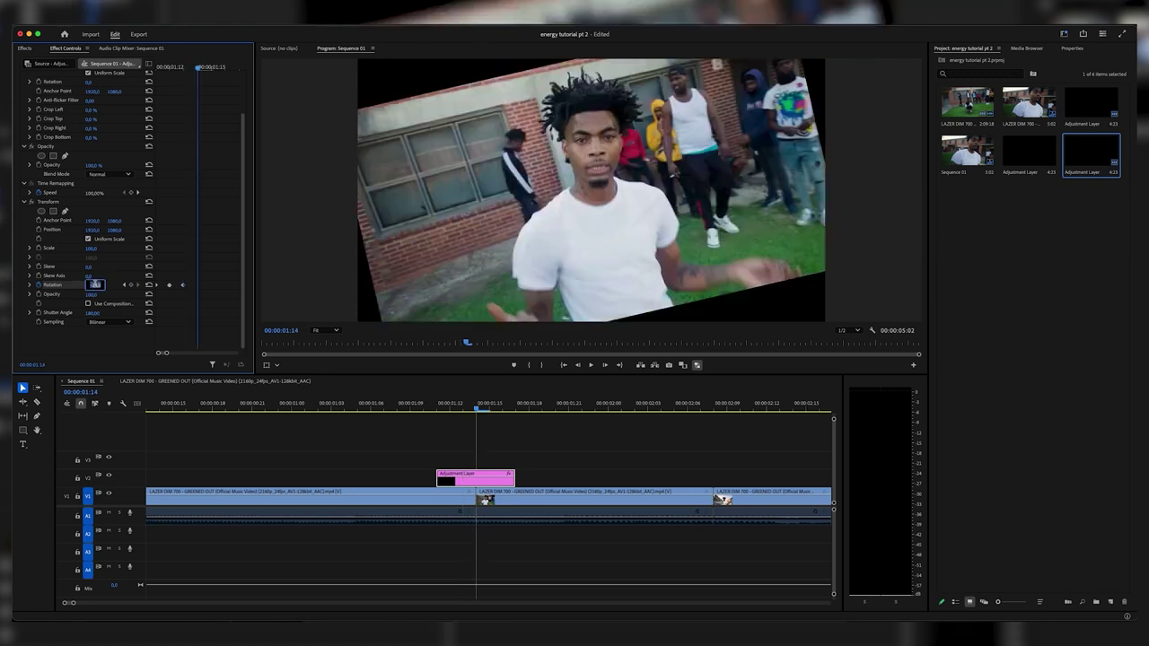
{"action": "type", "text": "9"}
{"action": "key", "text": "Return"}
{"action": "key", "text": "Right"}
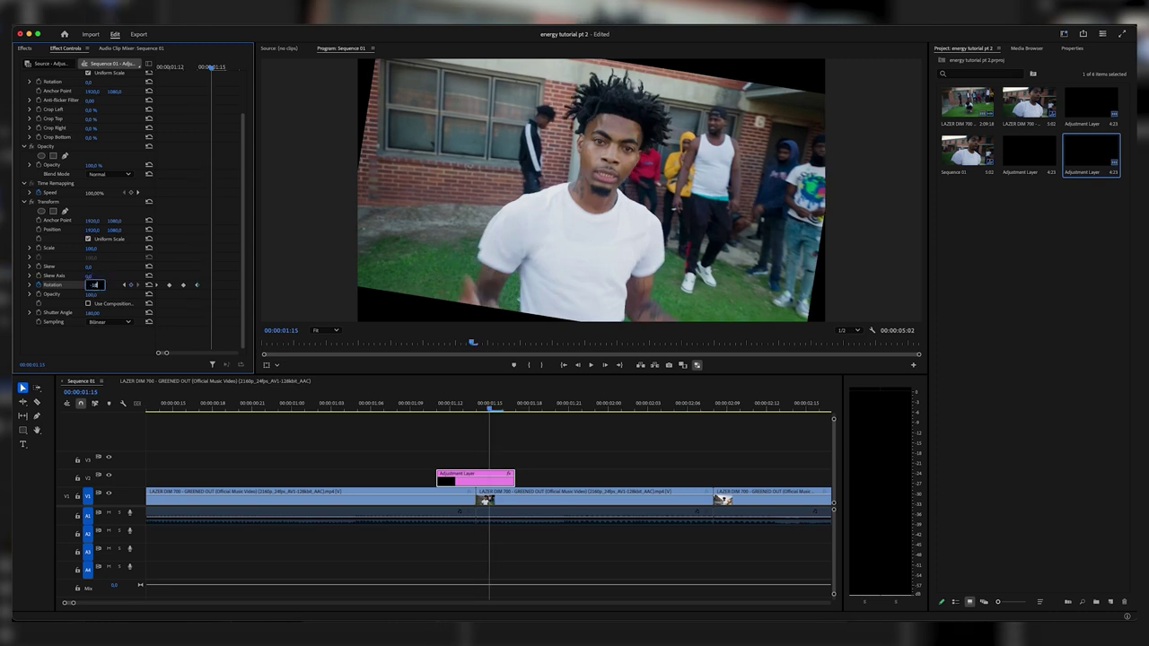
{"action": "key", "text": "Return"}
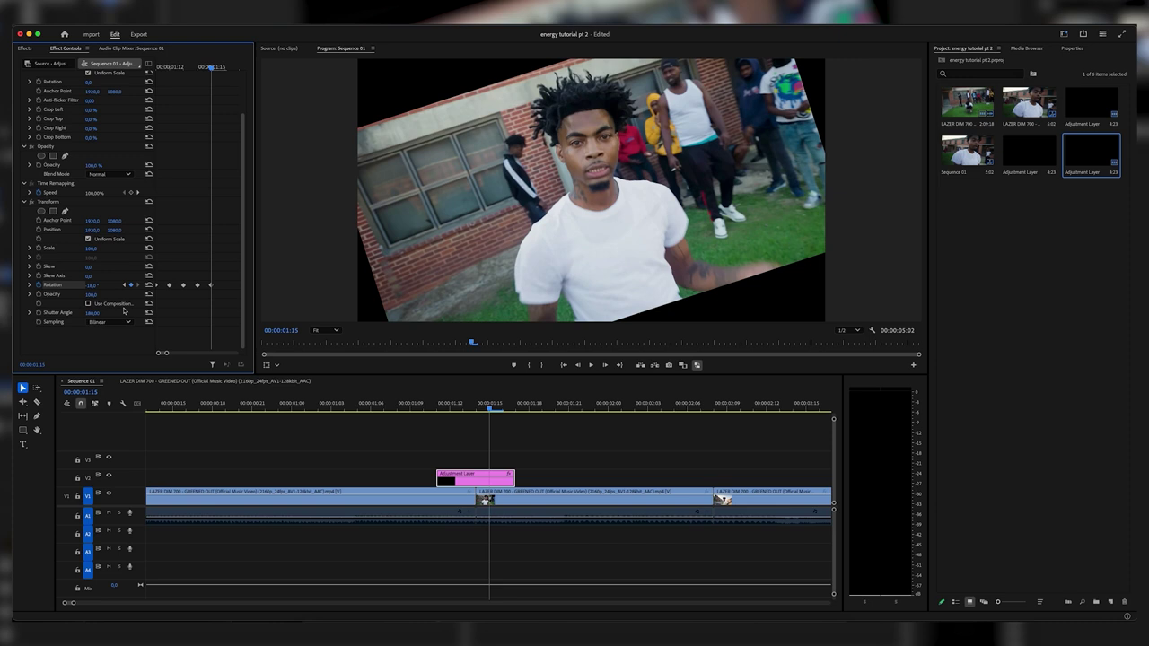
{"action": "key", "text": "Right"}
{"action": "key", "text": "Right"}
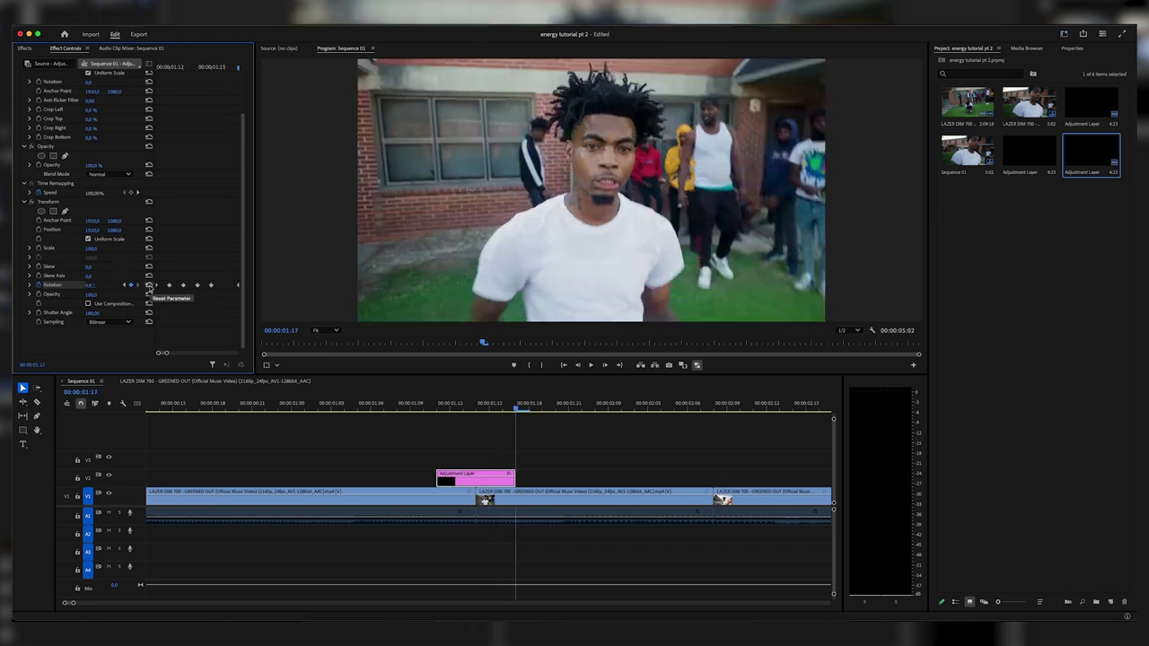
- Play and scrub through the first cut several times to check the rotation shake and its motion blur
{"action": "left_click", "coordinate": [419, 402]}
{"action": "key", "text": "space"}
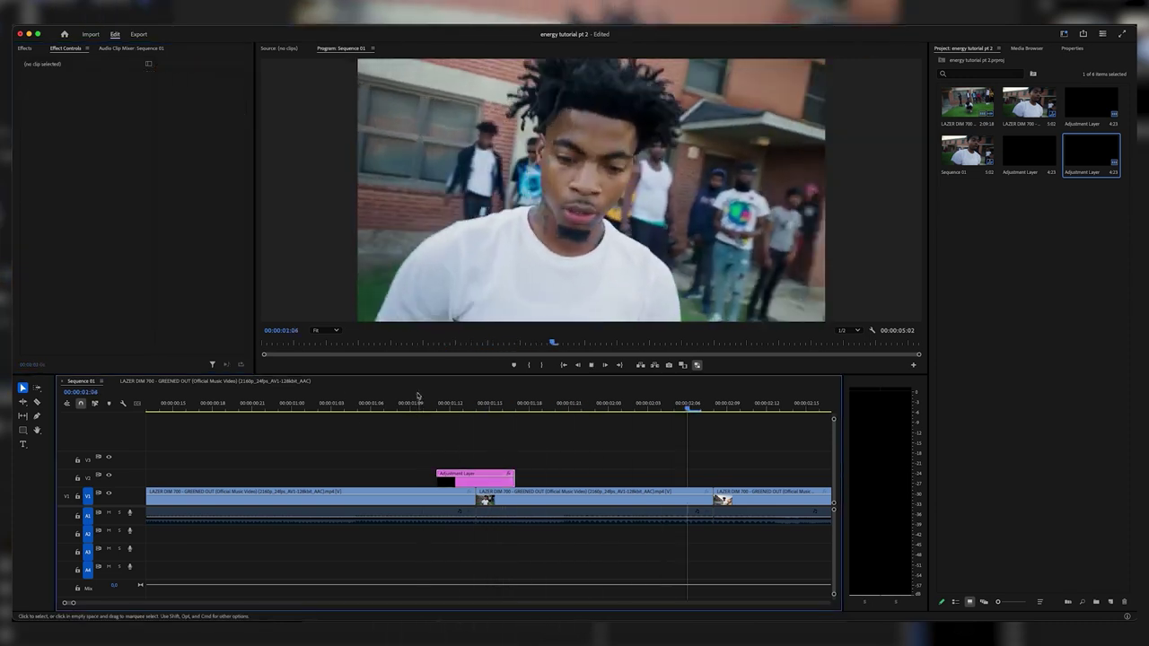
{"action": "left_click", "coordinate": [416, 404]}
{"action": "key", "text": "space"}
{"action": "left_click", "coordinate": [419, 405]}
{"action": "key", "text": "space"}
{"action": "left_click", "coordinate": [420, 407]}
{"action": "left_click_drag", "start_coordinate": [420, 407], "coordinate": [455, 281]}
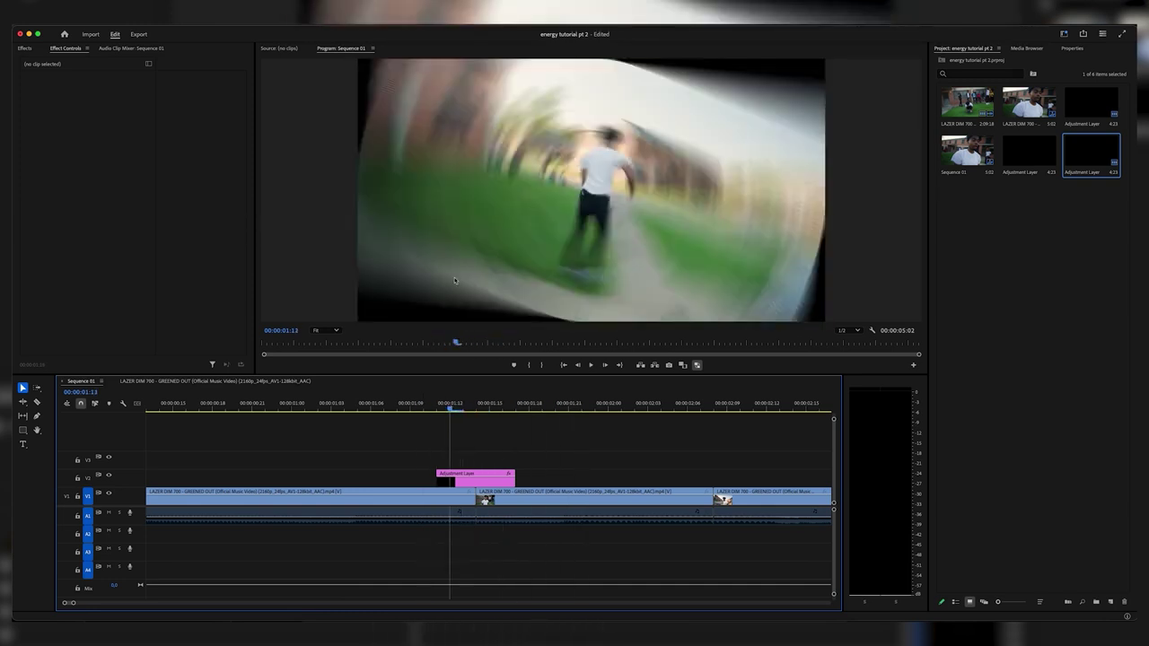
- Set the adjustment layer's Transform scale to 125 and keyframe it on the layer's first frame, 00:00:01:11
{"action": "left_click_drag", "start_coordinate": [491, 410], "coordinate": [435, 409]}
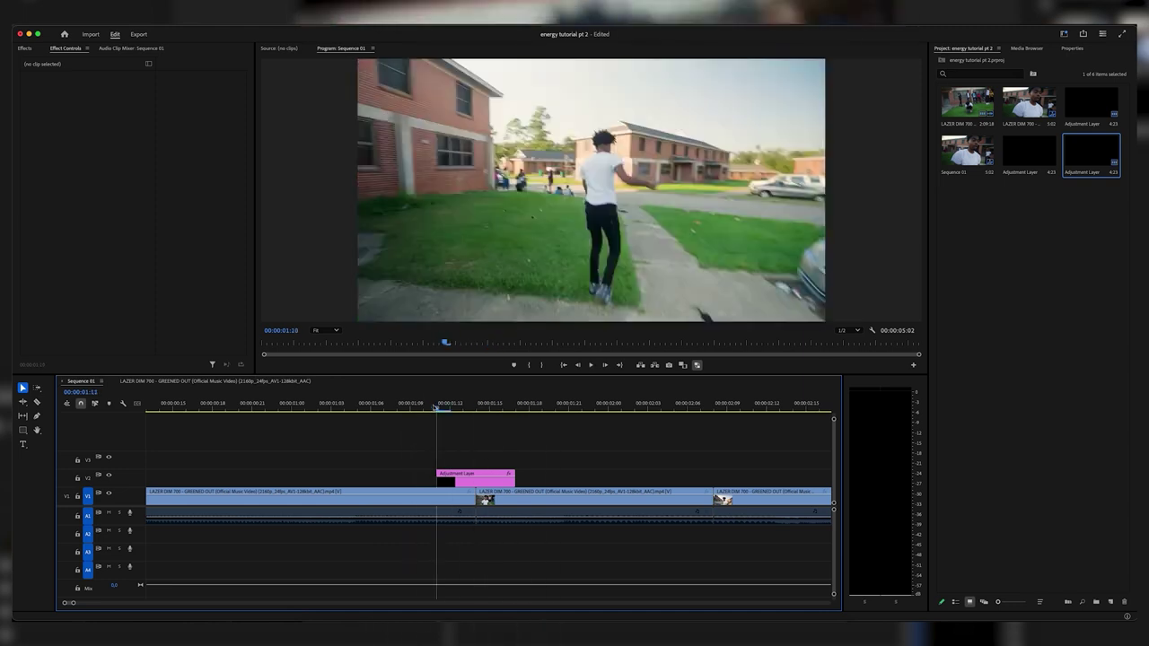
{"action": "left_click", "coordinate": [455, 473]}
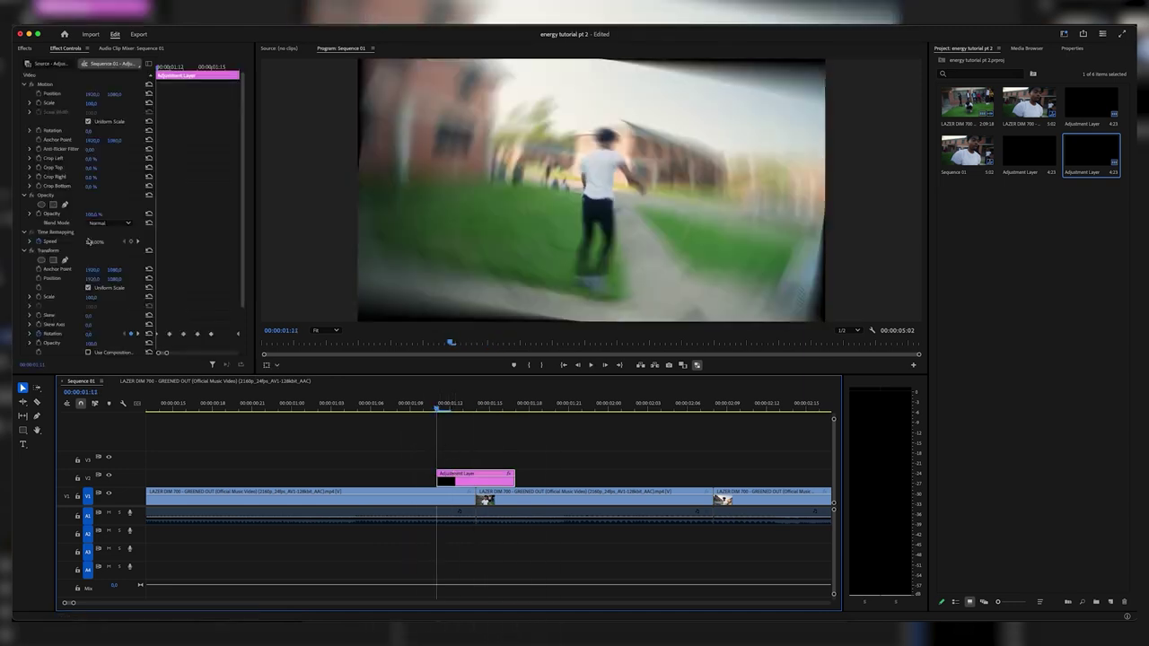
{"action": "scroll", "coordinate": [37, 255], "scroll_direction": "down", "scroll_amount": 2}
{"action": "left_click", "coordinate": [39, 270]}
{"action": "scroll", "coordinate": [394, 256], "scroll_direction": "up", "scroll_amount": 1}
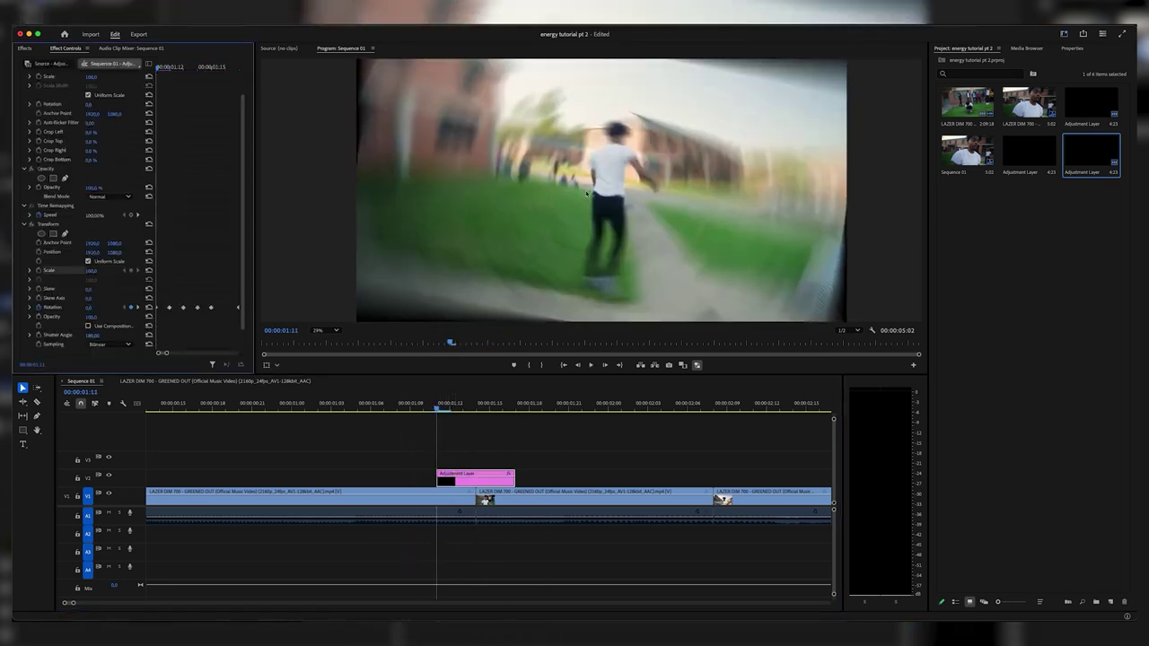
{"action": "left_click_drag", "start_coordinate": [90, 274], "coordinate": [96, 271]}
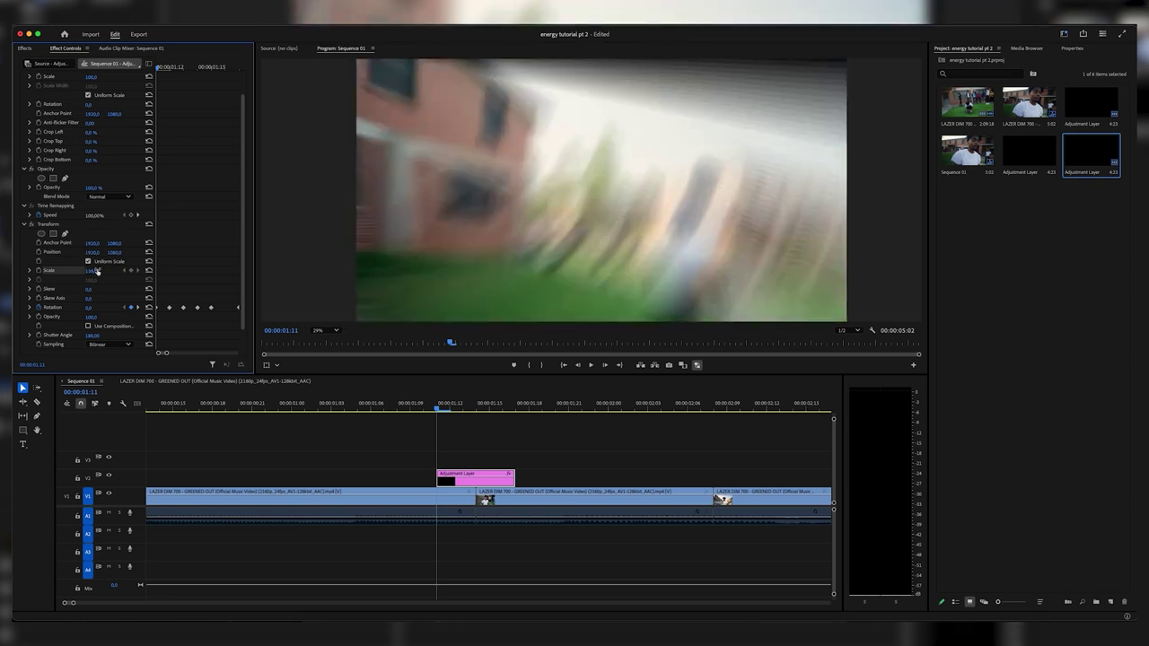
{"action": "left_click", "coordinate": [98, 271]}
{"action": "type", "text": "125"}
{"action": "key", "text": "Return"}
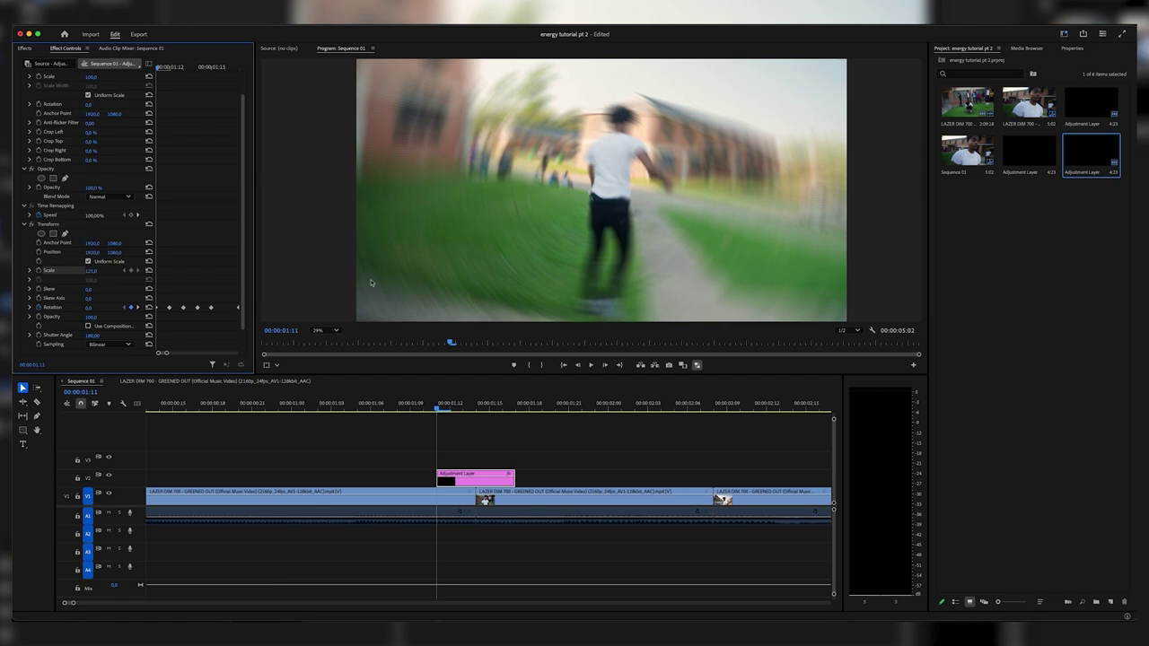
{"action": "left_click", "coordinate": [37, 270]}
- Keyframe the Transform scale at 130 on 00:00:01:12 and hold that value with keyframes at 00:00:01:13 and 00:00:01:14
{"action": "key", "text": "Right"}
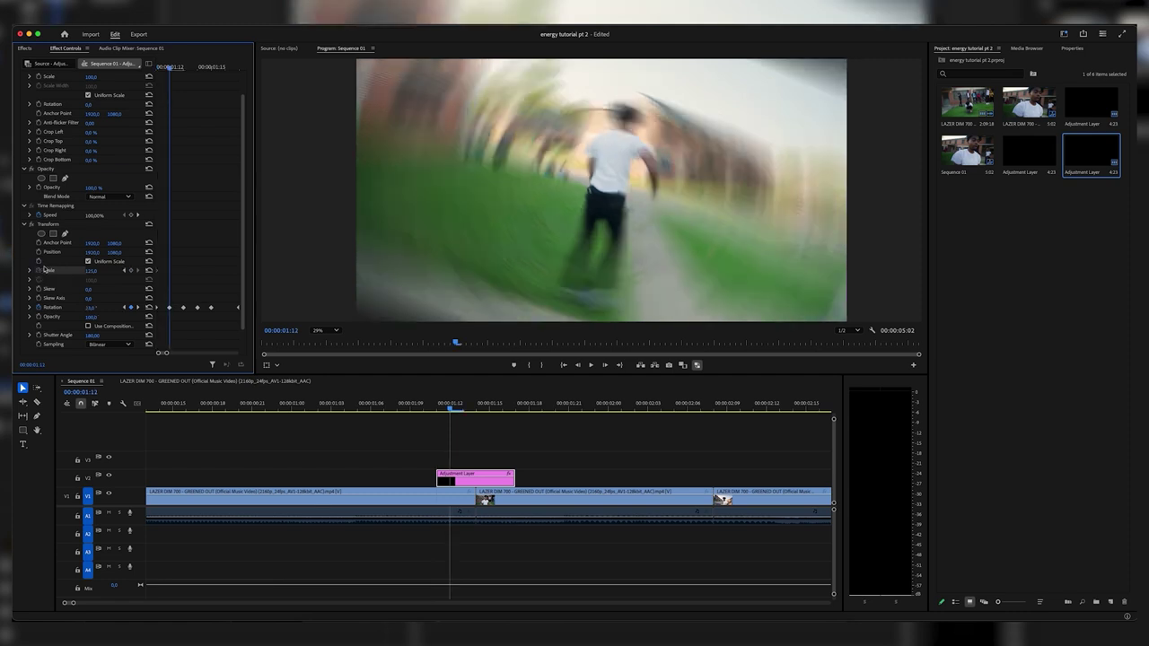
{"action": "left_click", "coordinate": [87, 271]}
{"action": "type", "text": "130"}
{"action": "key", "text": "Return"}
{"action": "key", "text": "Right"}
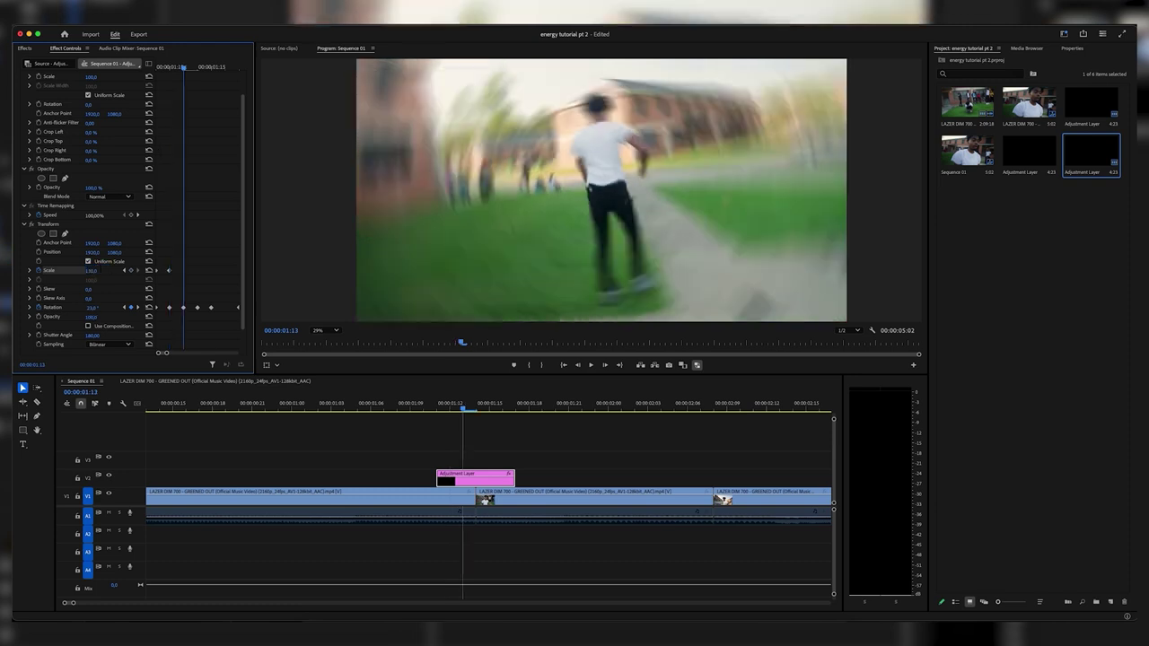
{"action": "left_click", "coordinate": [131, 271]}
{"action": "key", "text": "Right"}
{"action": "key", "text": "Right"}
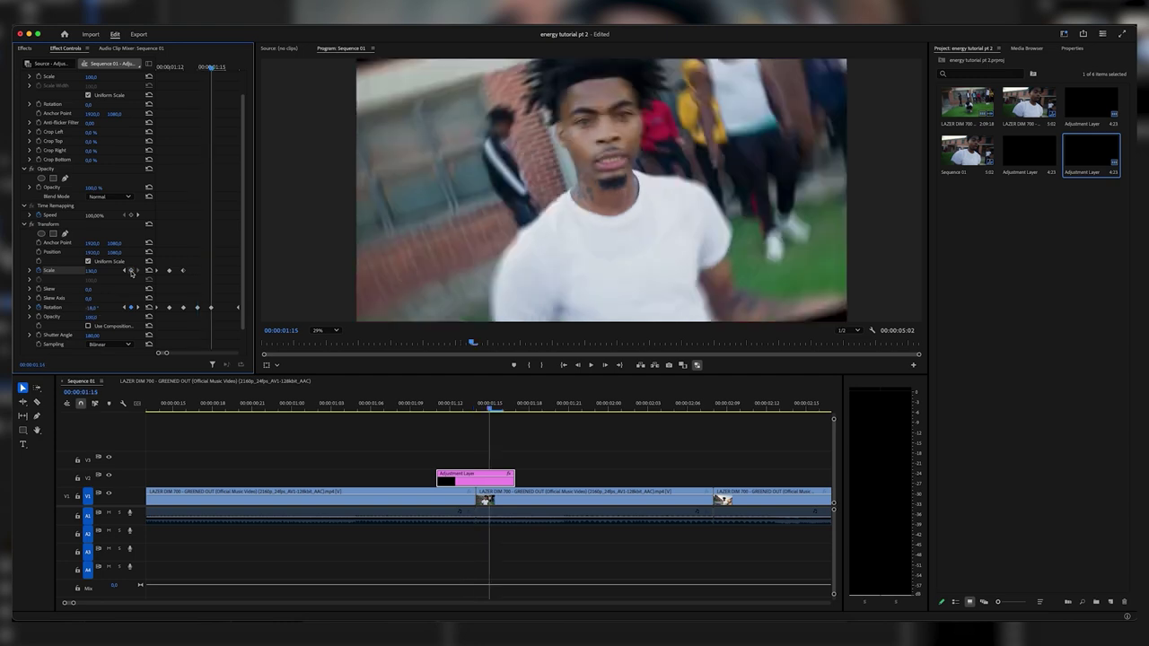
{"action": "left_click", "coordinate": [131, 271]}
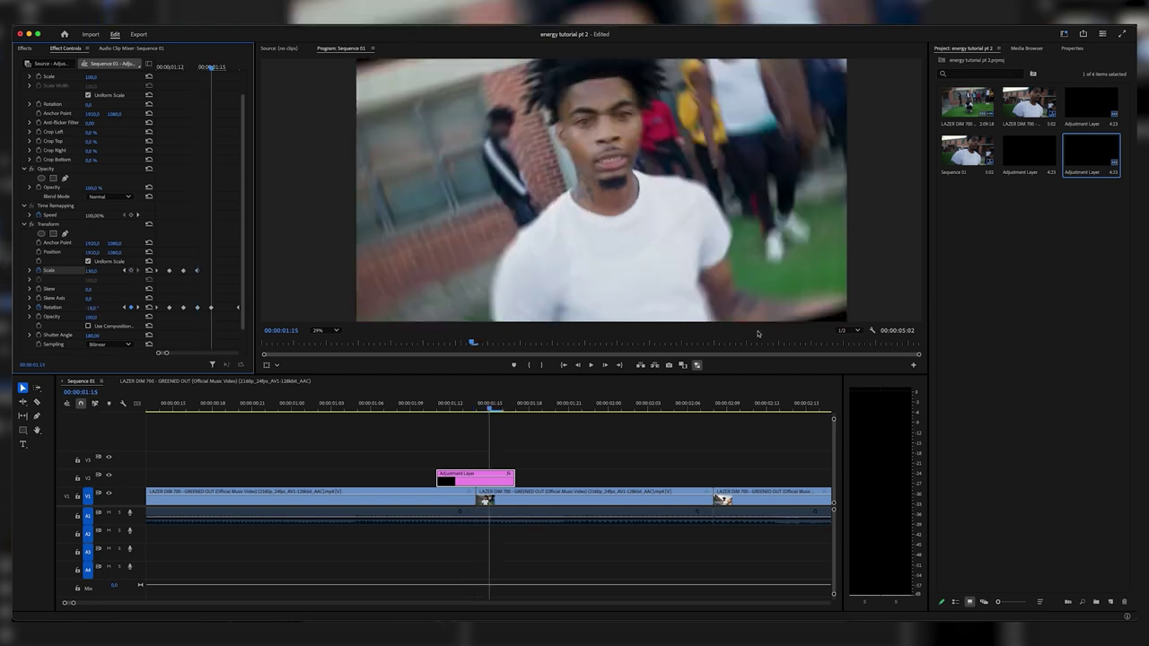
- Keyframe the Transform scale at 00:00:01:15, trying 134 and settling on 140
{"action": "left_click", "coordinate": [96, 270]}
{"action": "type", "text": "134"}
{"action": "key", "text": "Return"}
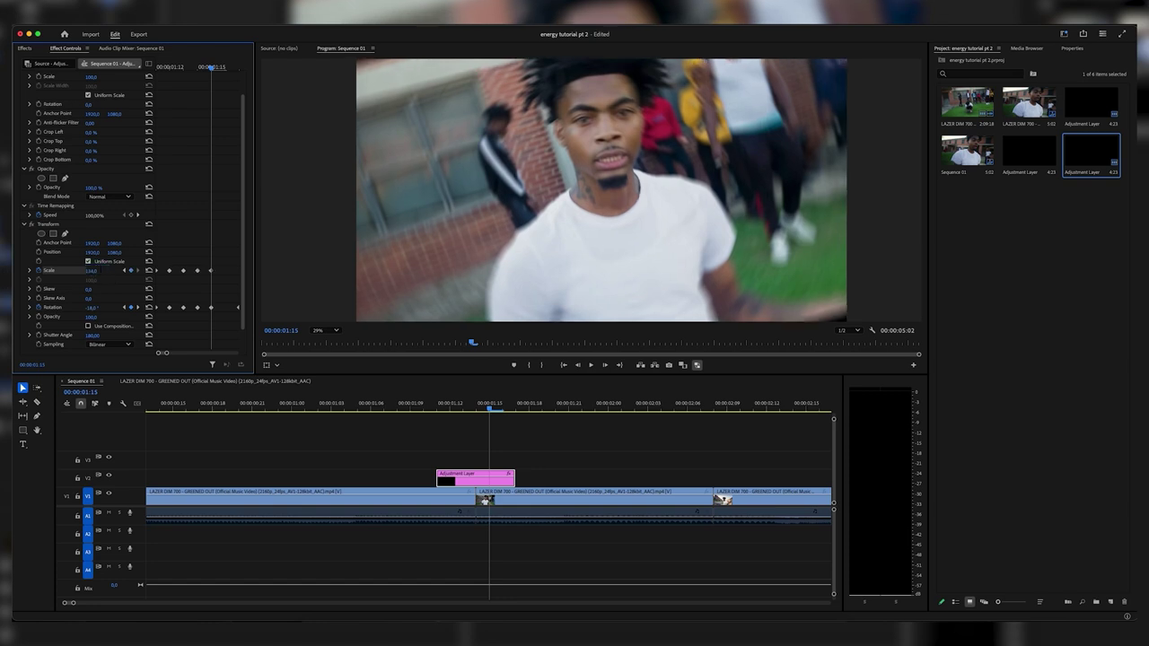
{"action": "left_click", "coordinate": [96, 270]}
{"action": "type", "text": "140"}
{"action": "key", "text": "Return"}
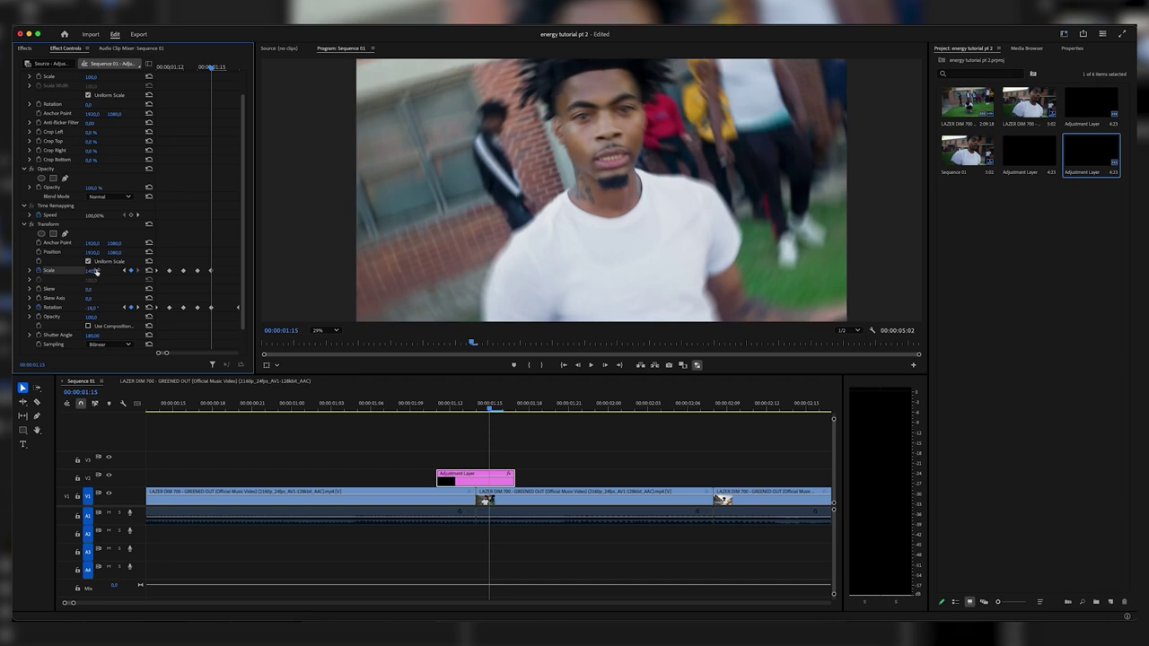
- Step frame by frame across the adjustment layer to examine the combined scale and rotation shake
{"action": "key", "text": "Left"}
{"action": "key", "text": "Left"}
{"action": "key", "text": "Left"}
{"action": "key", "text": "Left"}
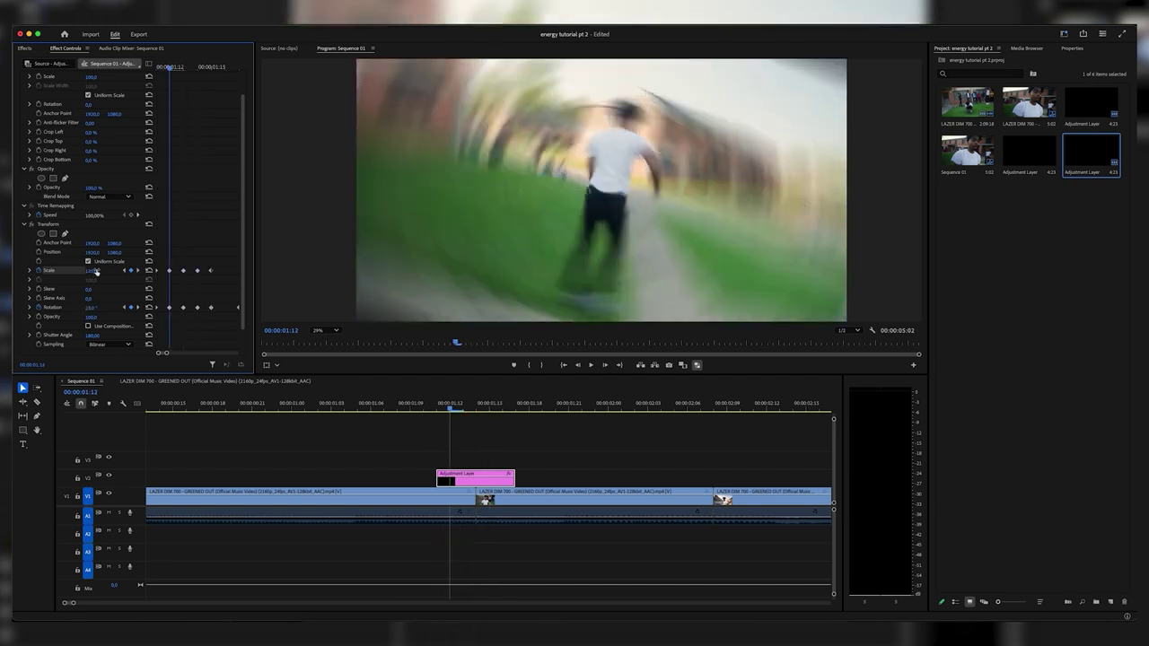
{"action": "key", "text": "Right"}
{"action": "key", "text": "Right"}
{"action": "key", "text": "Right"}
{"action": "key", "text": "Right"}
{"action": "key", "text": "Right"}
{"action": "key", "text": "Right"}
{"action": "key", "text": "Right"}
- Keyframe the Transform scale on the adjustment layer's last frame, 00:00:01:17, to end the zoom
{"action": "key", "text": "Left"}
{"action": "key", "text": "Left"}
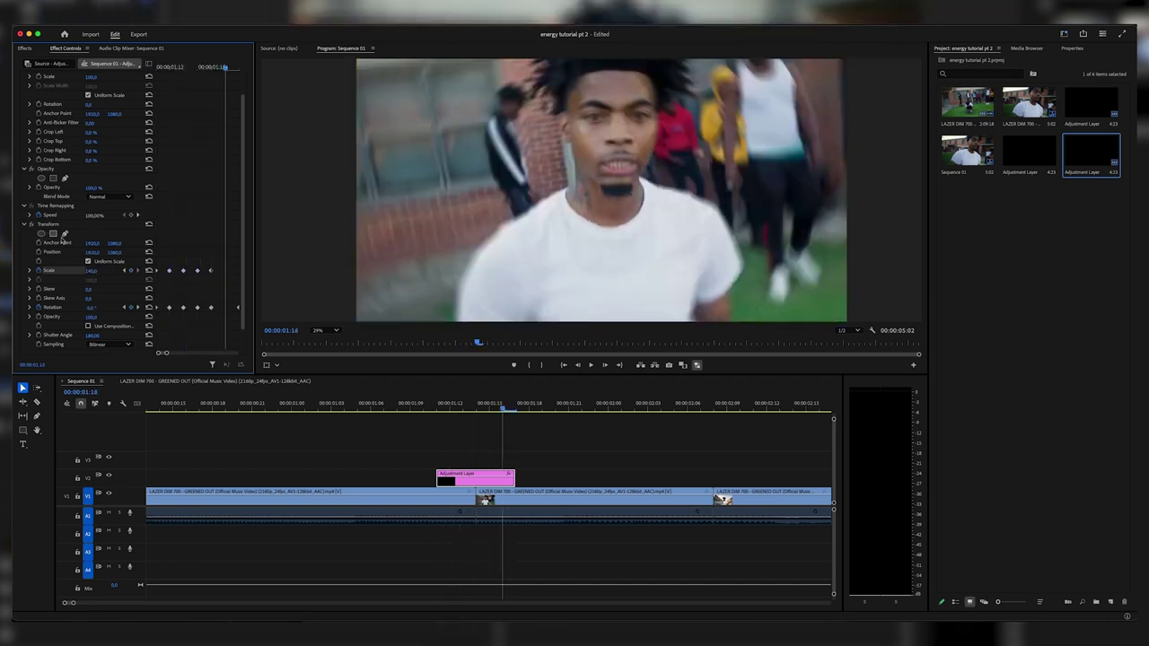
{"action": "key", "text": "Right"}
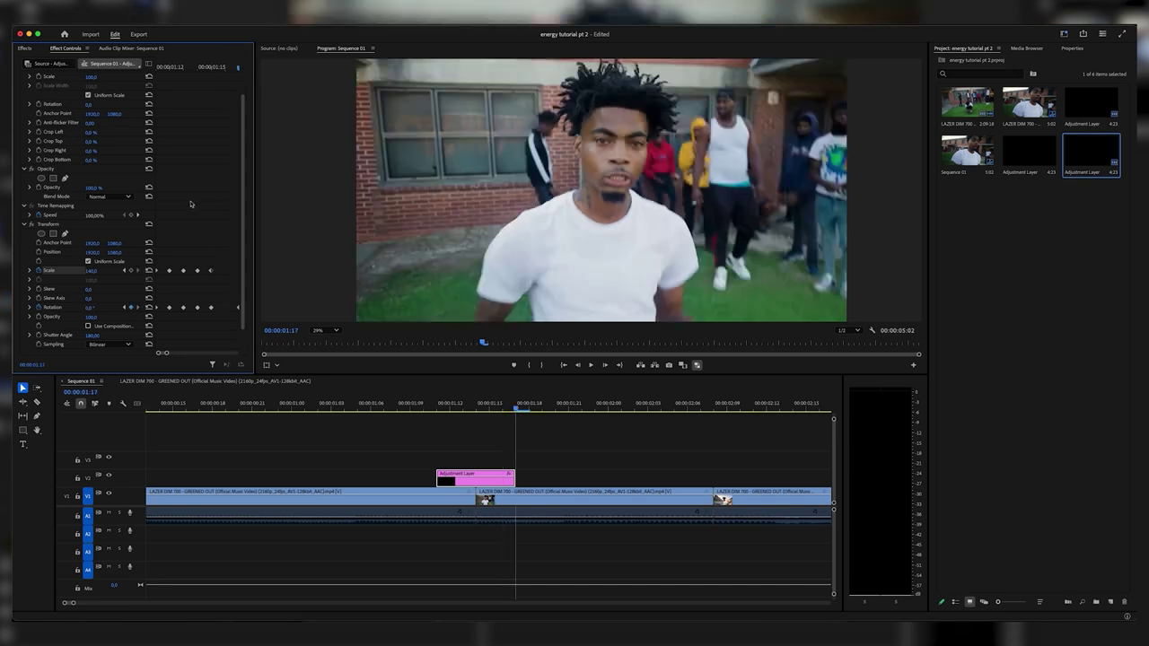
{"action": "left_click_drag", "start_coordinate": [237, 70], "coordinate": [154, 74]}
- Preview the first cut and scrub over it to check the scale and rotation shake
{"action": "left_click", "coordinate": [397, 403]}
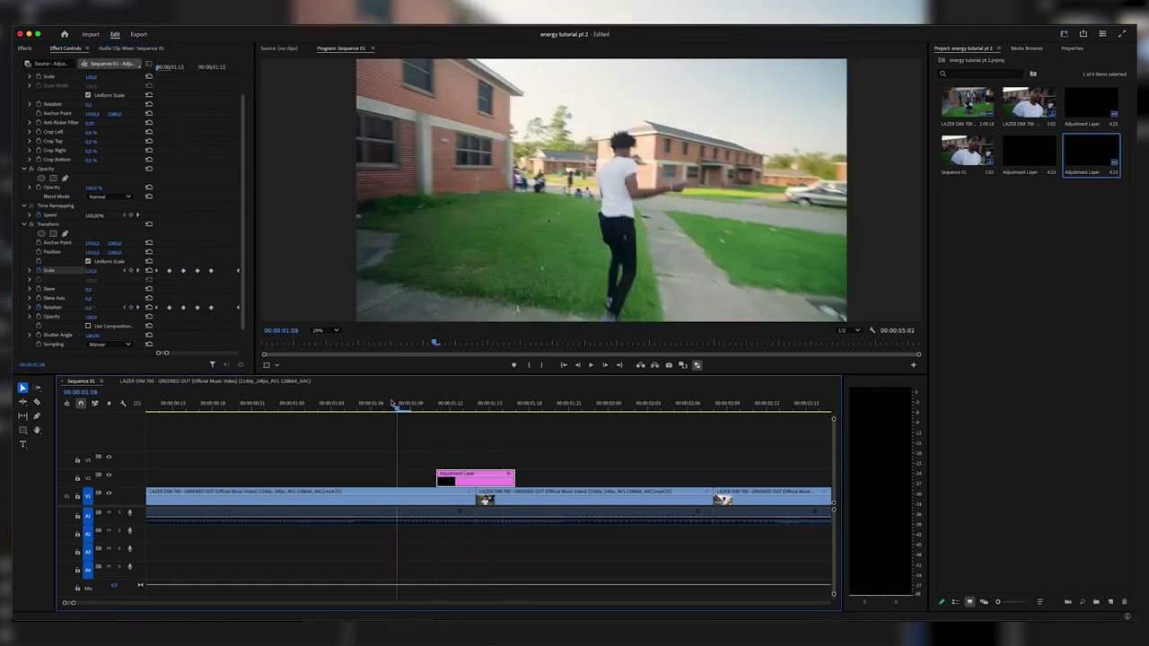
{"action": "left_click", "coordinate": [400, 424]}
{"action": "left_click", "coordinate": [465, 406]}
{"action": "key", "text": "Right"}
{"action": "mouse_move", "coordinate": [464, 410]}
{"action": "left_mouse_down"}
{"action": "mouse_move", "coordinate": [482, 407]}
{"action": "mouse_move", "coordinate": [436, 407]}
{"action": "mouse_move", "coordinate": [462, 406]}
{"action": "left_mouse_up"}
- Find the Directional Blur effect and apply it to the adjustment layer over the first cut
{"action": "left_click", "coordinate": [476, 477]}
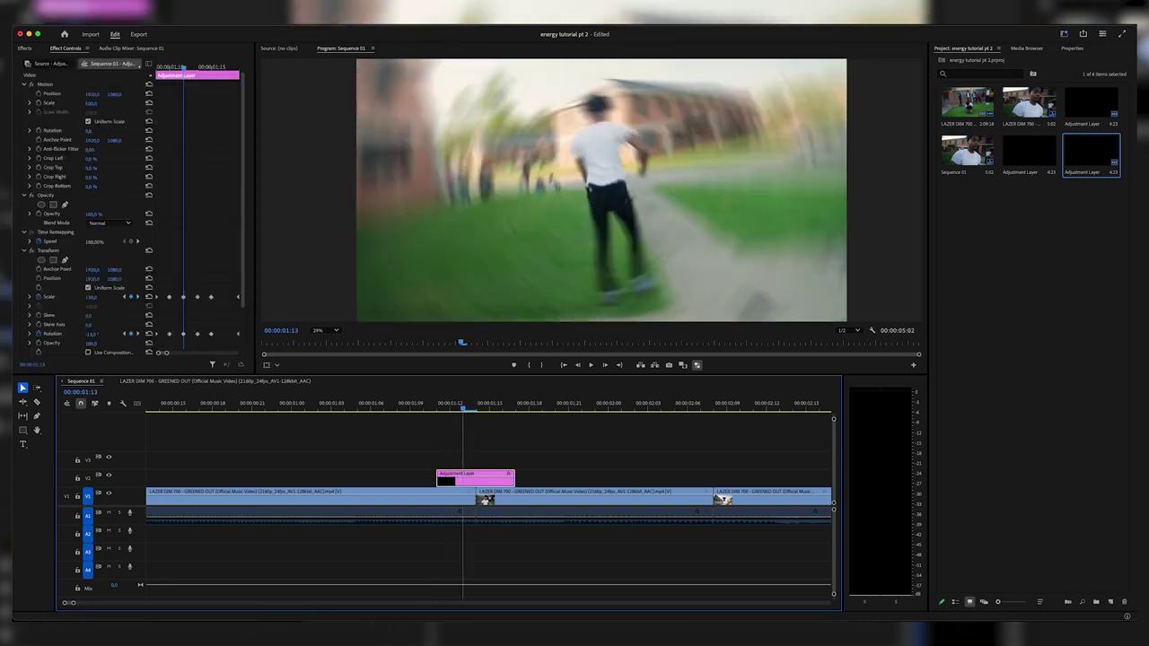
{"action": "left_click", "coordinate": [25, 48]}
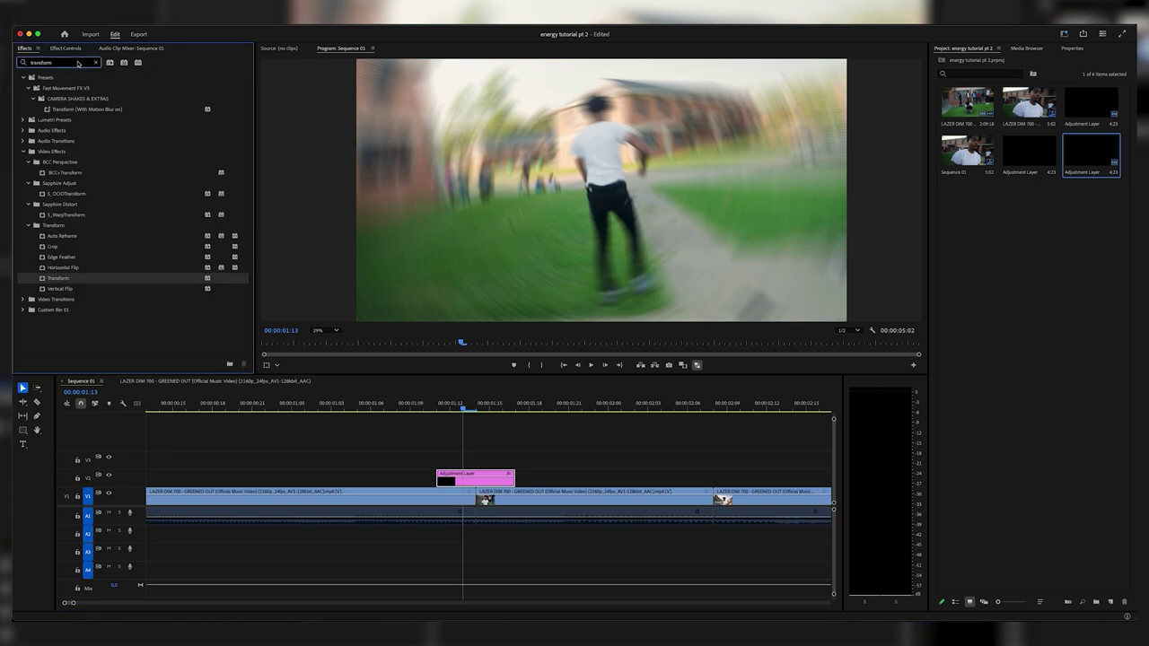
{"action": "type", "text": "direction"}
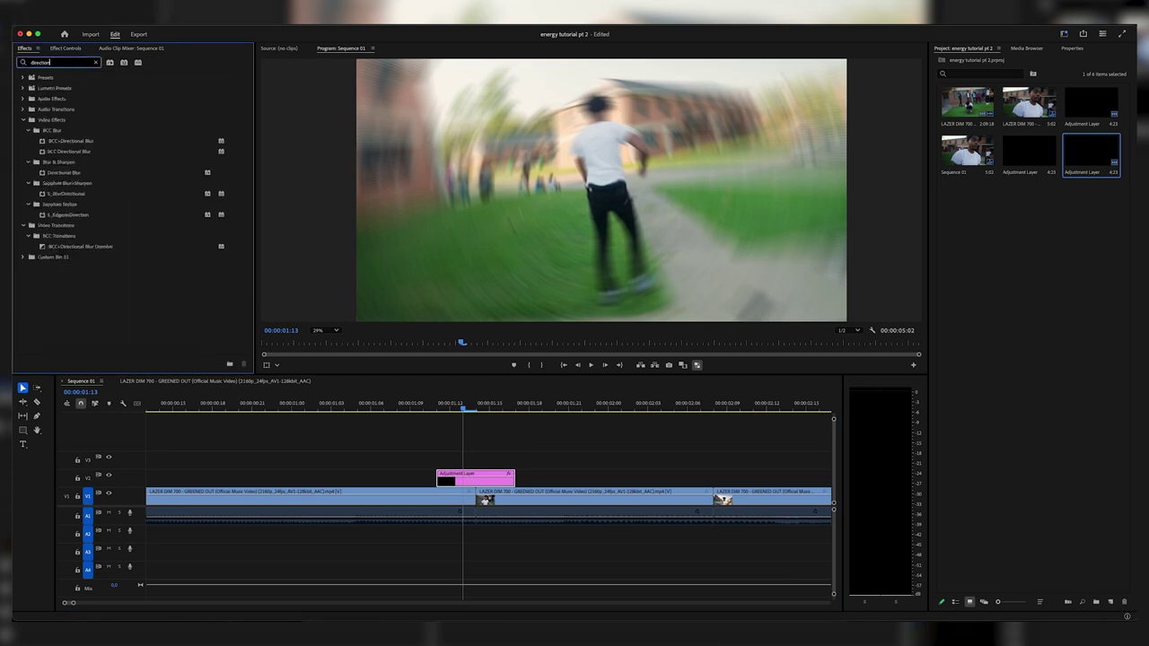
{"action": "left_click_drag", "start_coordinate": [64, 174], "coordinate": [486, 476]}
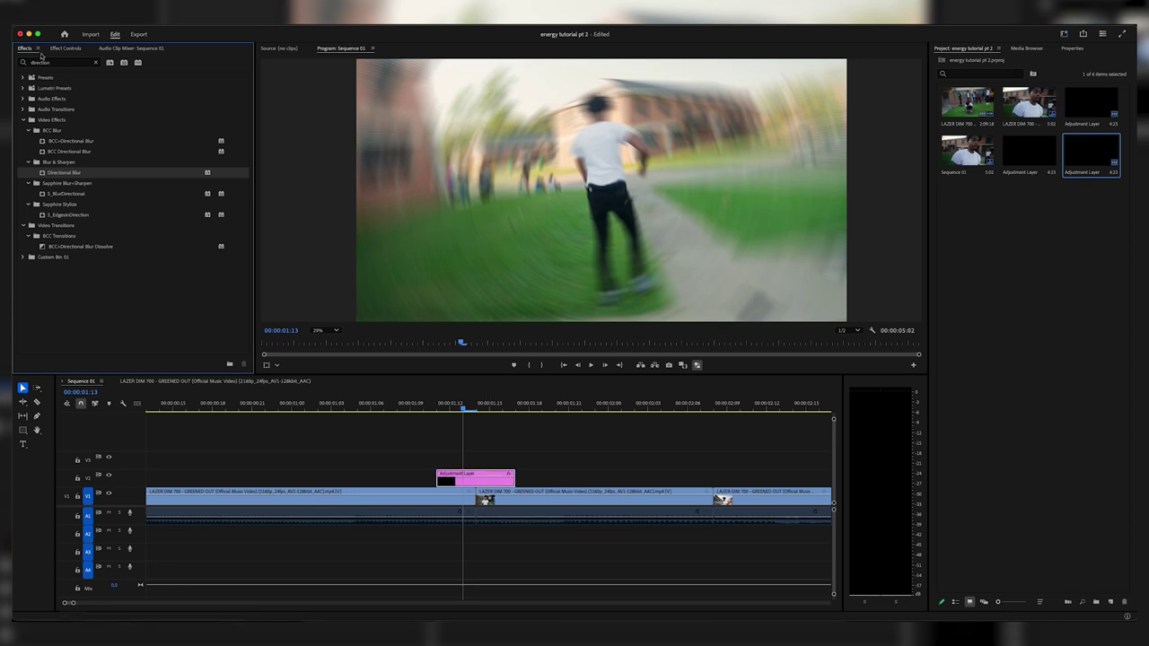
- Set the Directional Blur direction to 90° and keyframe Direction and Blur Length on the layer's first frame, 00:00:01:11
{"action": "left_click", "coordinate": [63, 50]}
{"action": "left_click", "coordinate": [437, 403]}
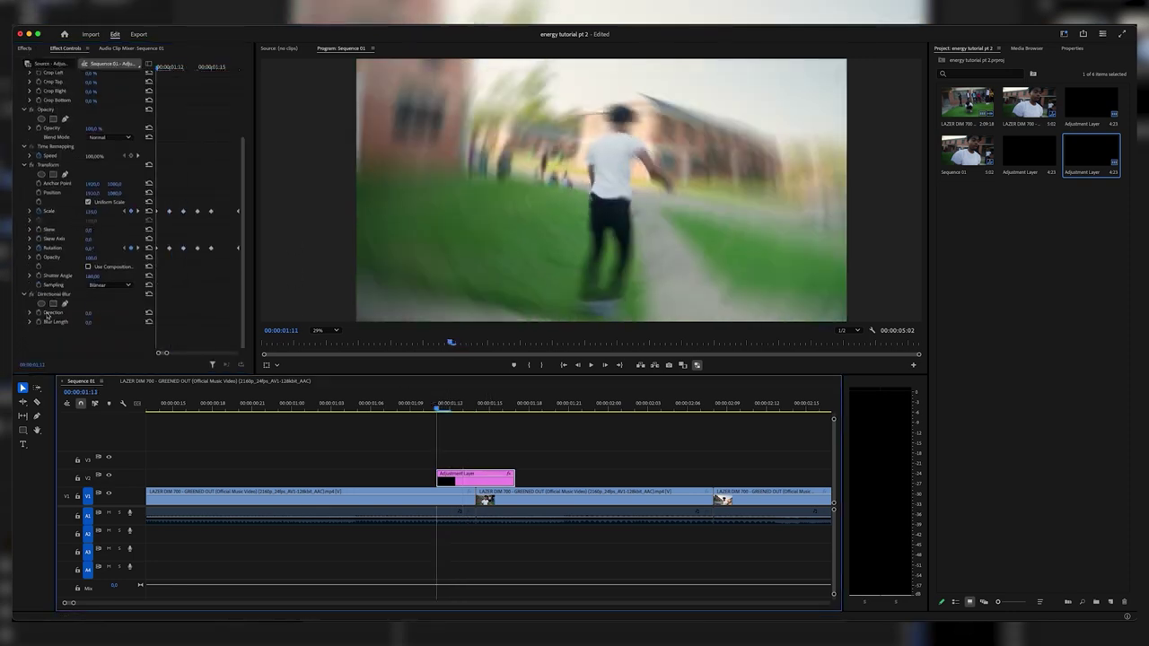
{"action": "left_click", "coordinate": [93, 314]}
{"action": "type", "text": "90"}
{"action": "key", "text": "Return"}
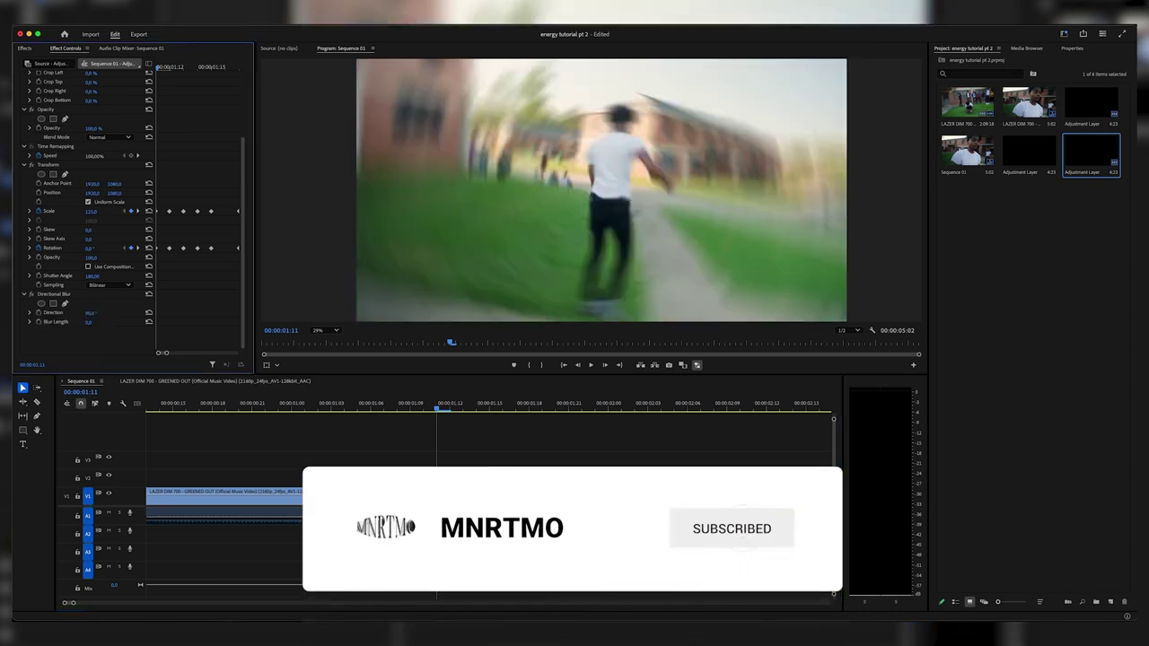
{"action": "left_click", "coordinate": [38, 312]}
{"action": "left_click", "coordinate": [38, 322]}
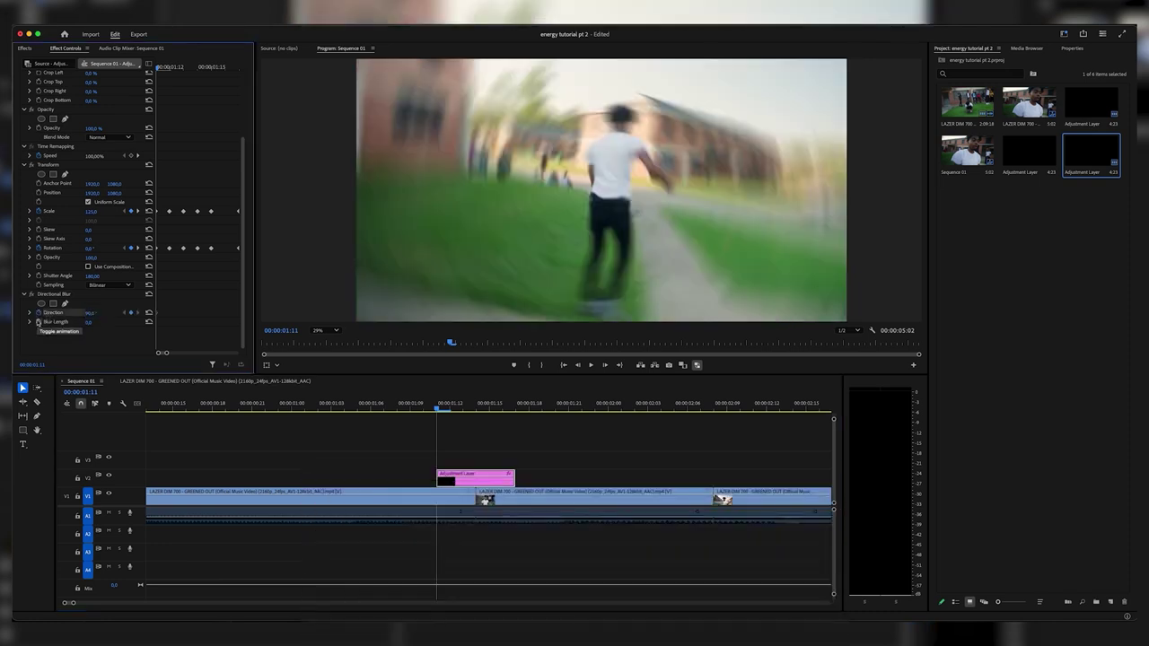
- Keyframe the Directional Blur's Blur Length at 25 on 00:00:01:12
{"action": "key", "text": "Right"}
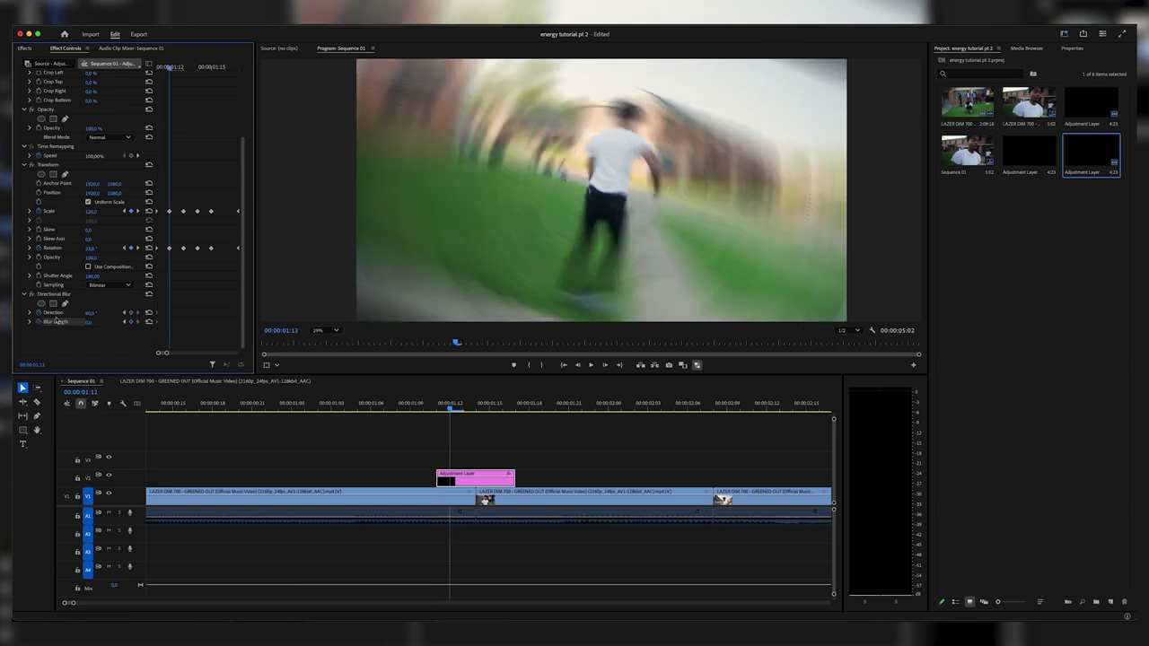
{"action": "left_click_drag", "start_coordinate": [89, 322], "coordinate": [64, 323]}
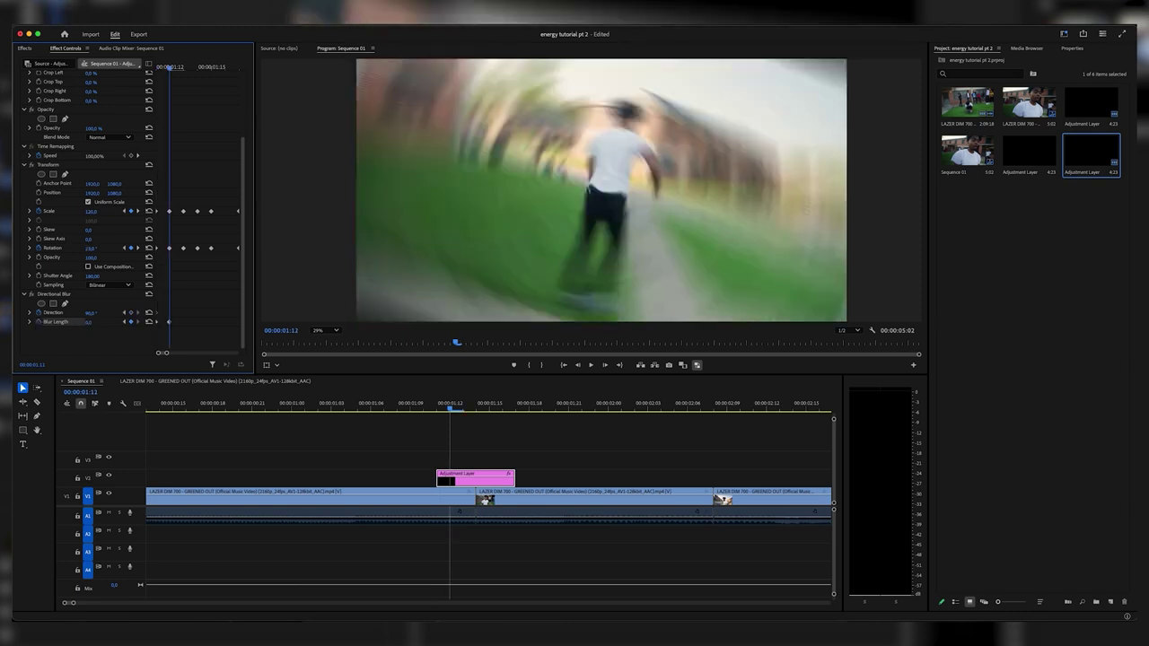
{"action": "left_click", "coordinate": [94, 322]}
{"action": "type", "text": "25"}
{"action": "key", "text": "Return"}
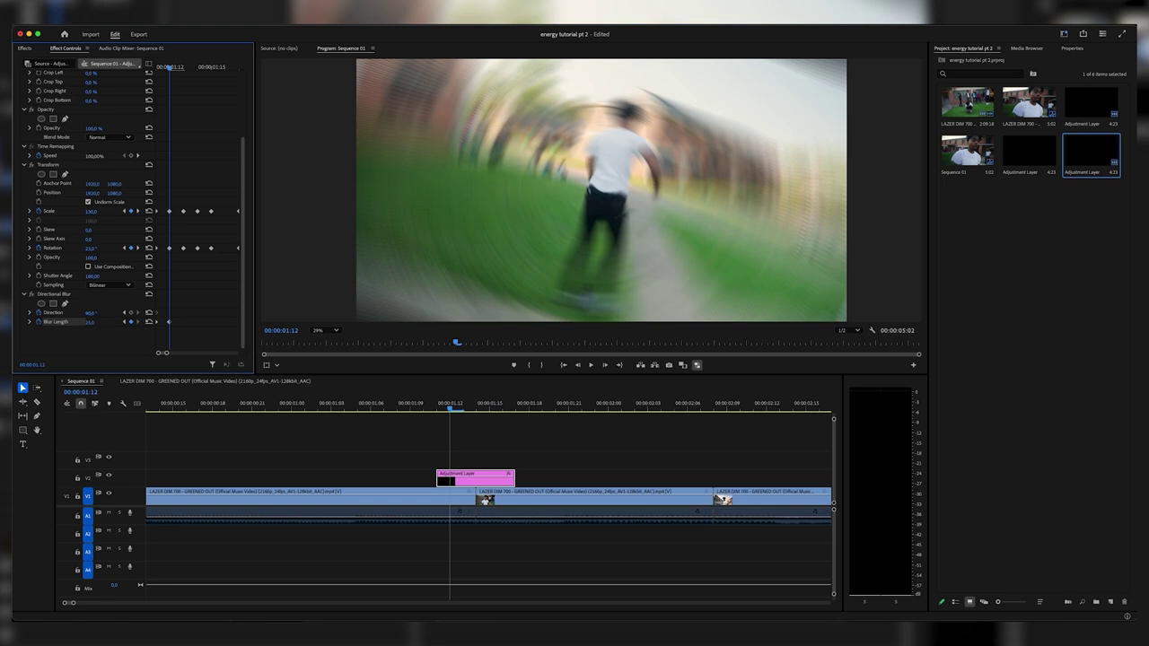
- Keyframe the Directional Blur's Blur Length at 12 on 00:00:01:14
{"action": "key", "text": "Right"}
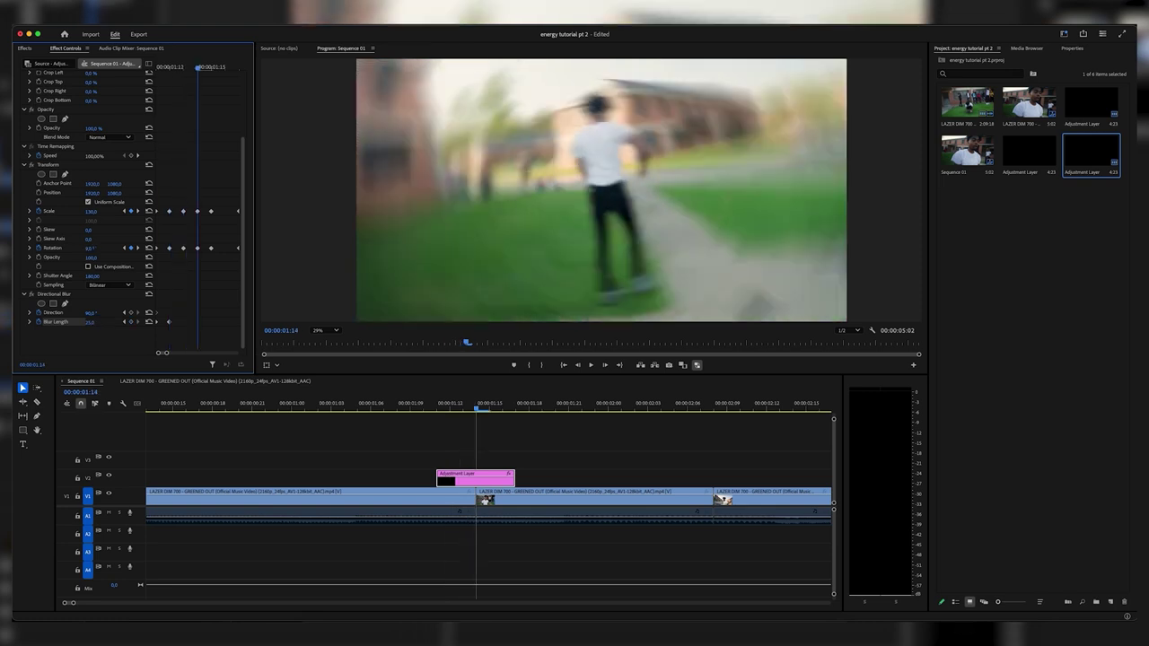
{"action": "key", "text": "Right"}
{"action": "left_click", "coordinate": [94, 321]}
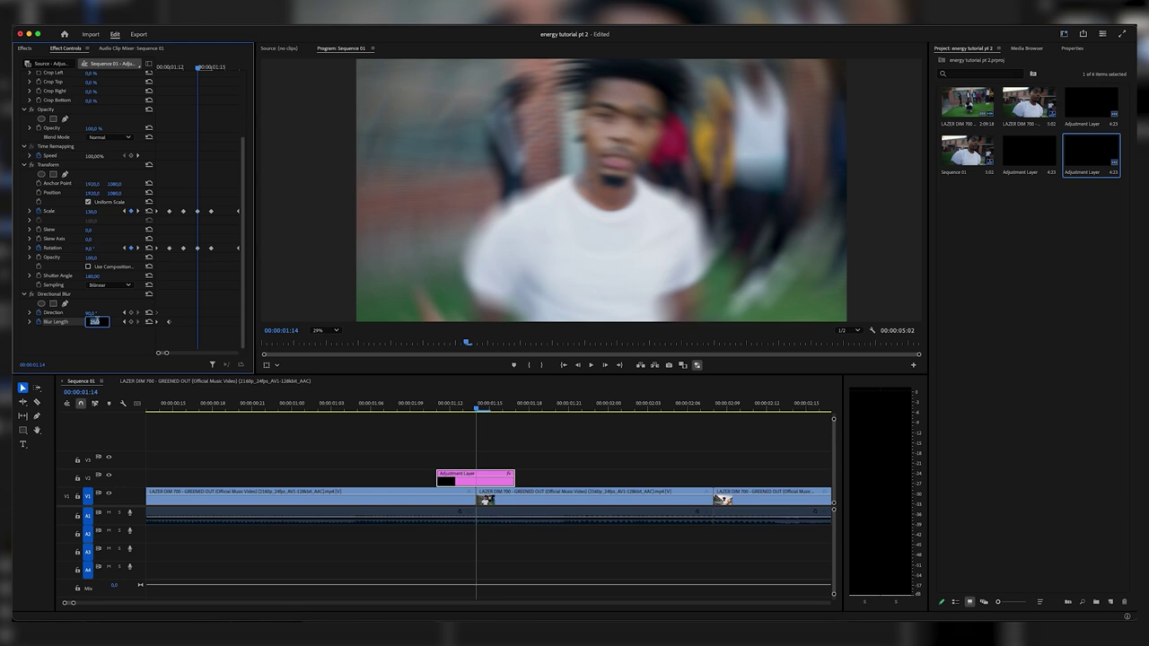
{"action": "type", "text": "12"}
{"action": "key", "text": "Return"}
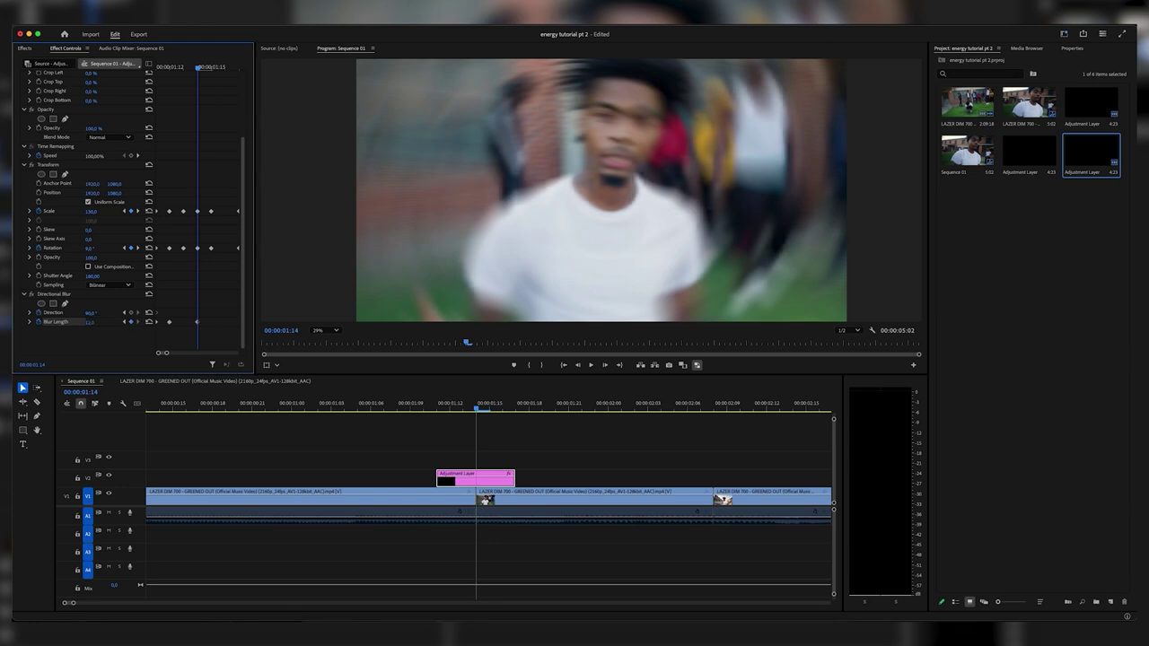
- Keyframe the Directional Blur's Blur Length at 50 on 00:00:01:15
{"action": "key", "text": "Right"}
{"action": "left_click", "coordinate": [94, 321]}
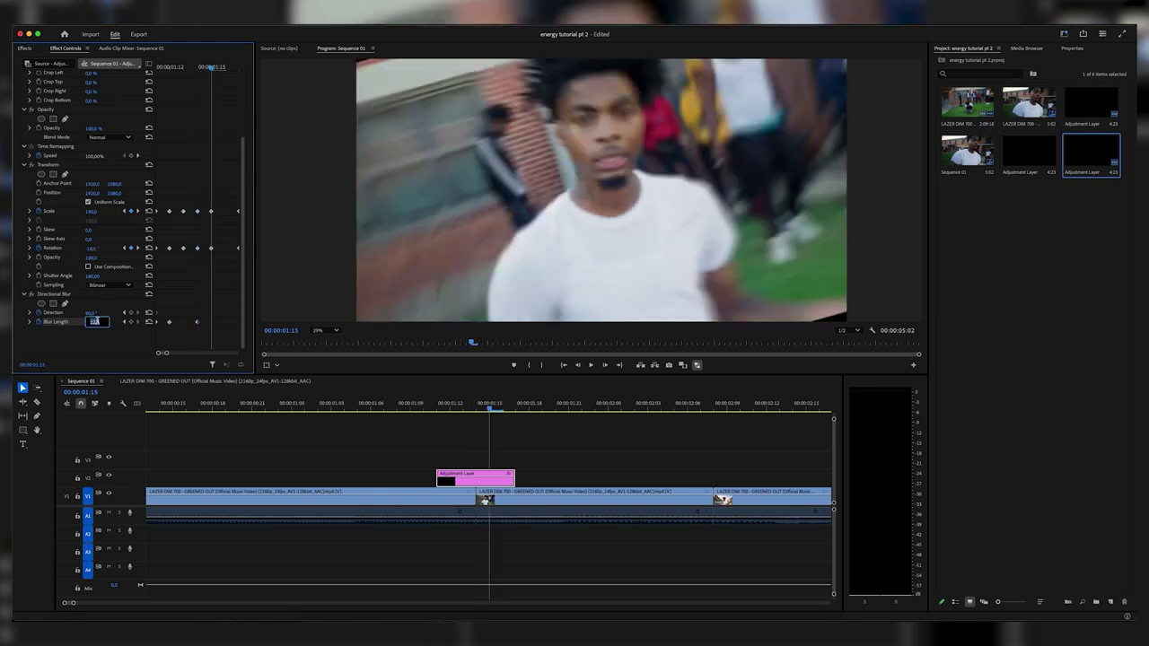
{"action": "type", "text": "50"}
{"action": "key", "text": "Return"}
- Reset the Blur Length to its default with a keyframe on the layer's last frame, 00:00:01:17
{"action": "key", "text": "Right"}
{"action": "key", "text": "Right"}
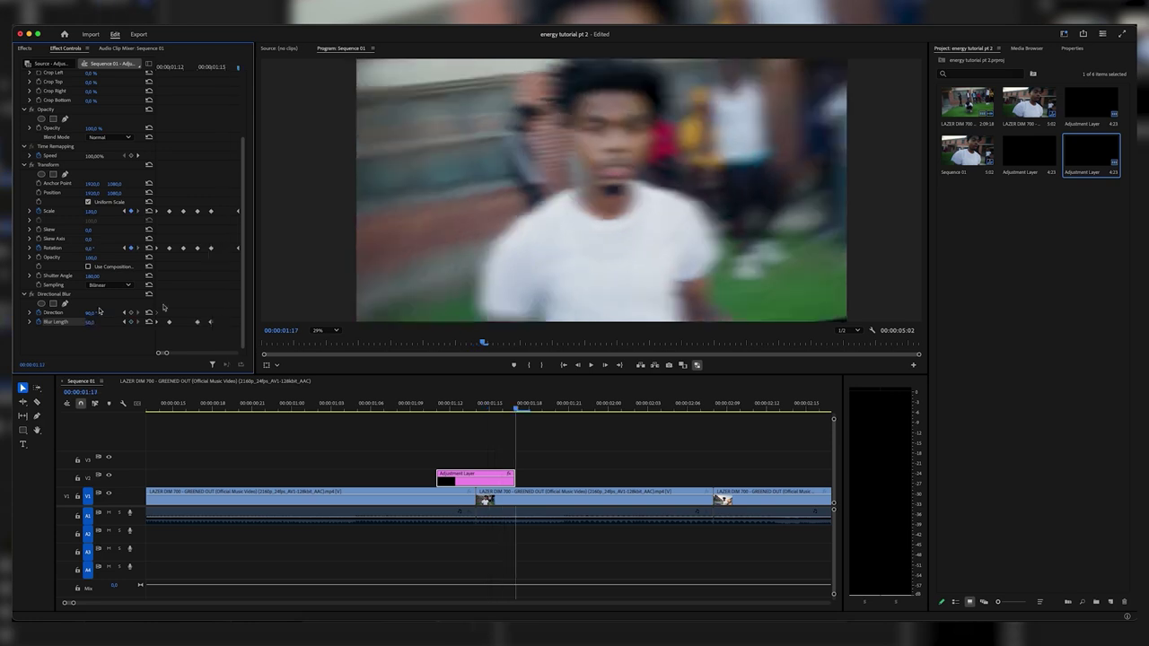
{"action": "left_click", "coordinate": [149, 321]}
- Play the first cut repeatedly to check the shake with the directional blur
{"action": "left_click", "coordinate": [307, 403]}
{"action": "key", "text": "space"}
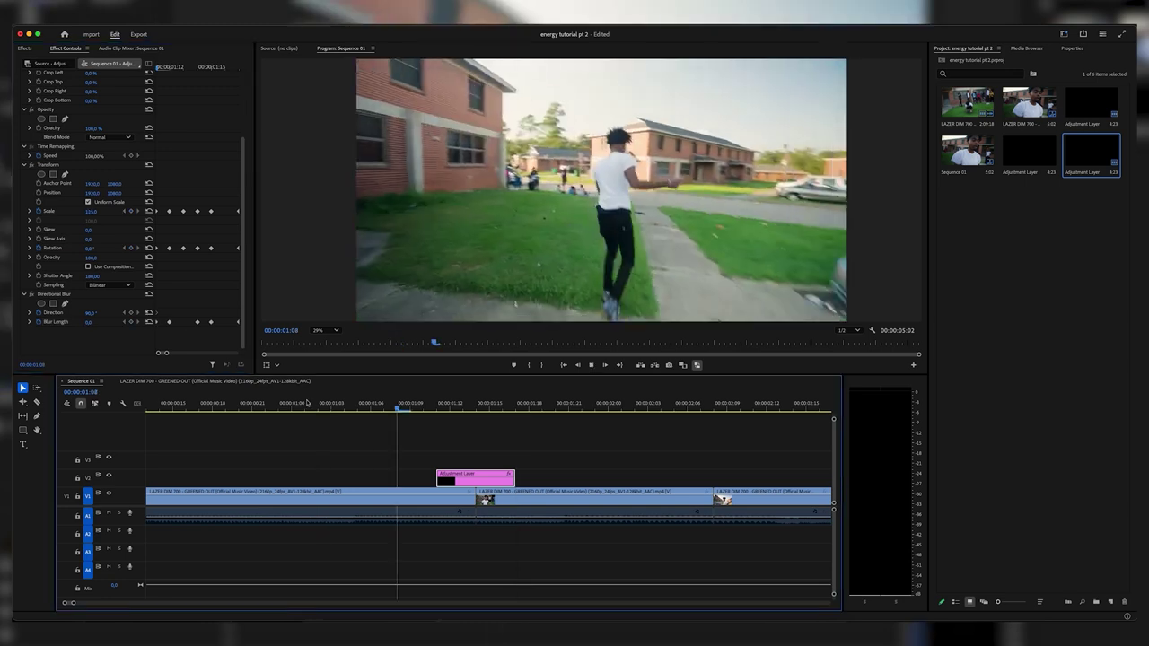
{"action": "left_click", "coordinate": [307, 403]}
{"action": "key", "text": "space"}
{"action": "left_click_drag", "start_coordinate": [307, 403], "coordinate": [396, 407]}
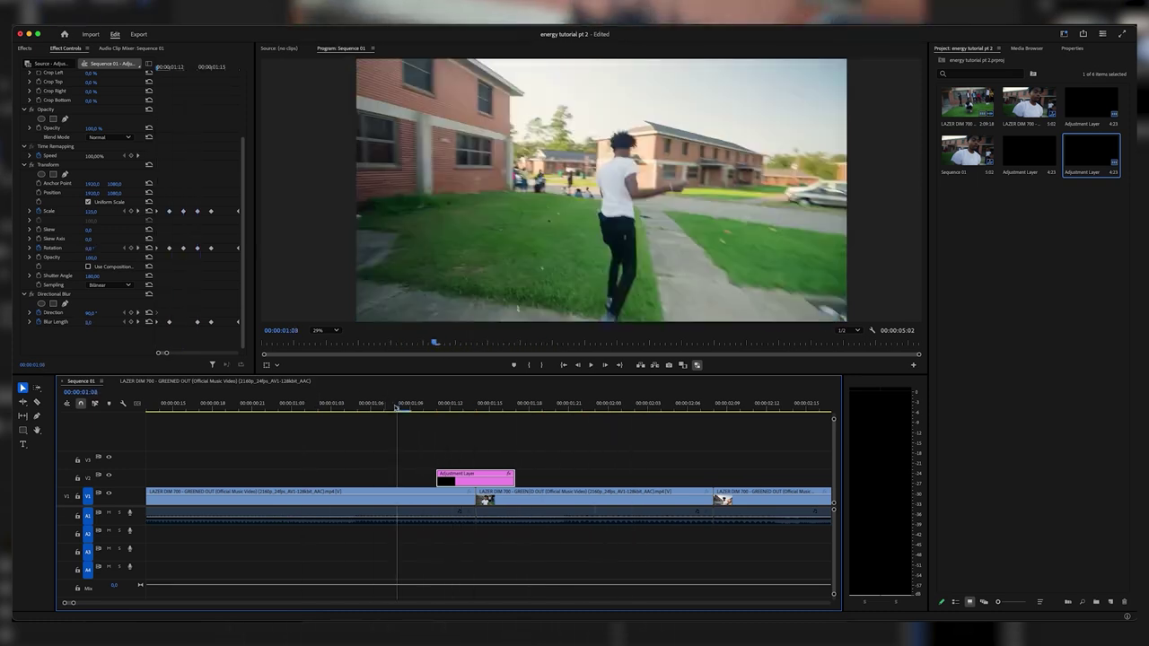
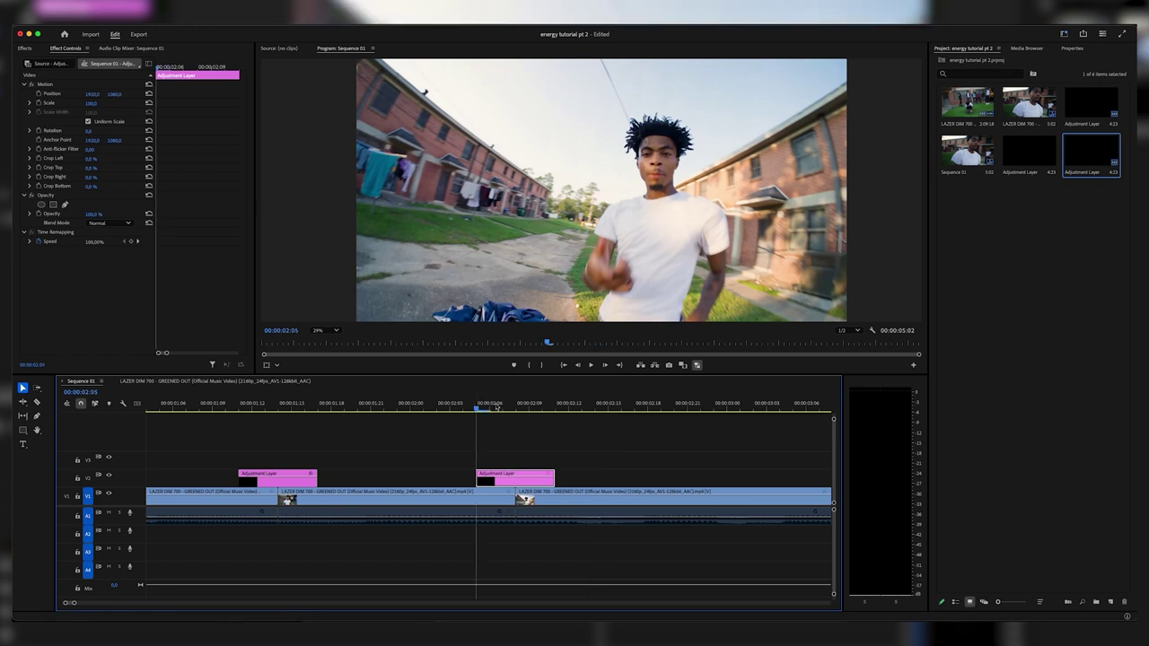
- Apply the Directional Blur effect to the adjustment layer over the second cut
{"action": "key", "text": "Up"}
{"action": "left_click", "coordinate": [28, 51]}
{"action": "left_click", "coordinate": [28, 50]}
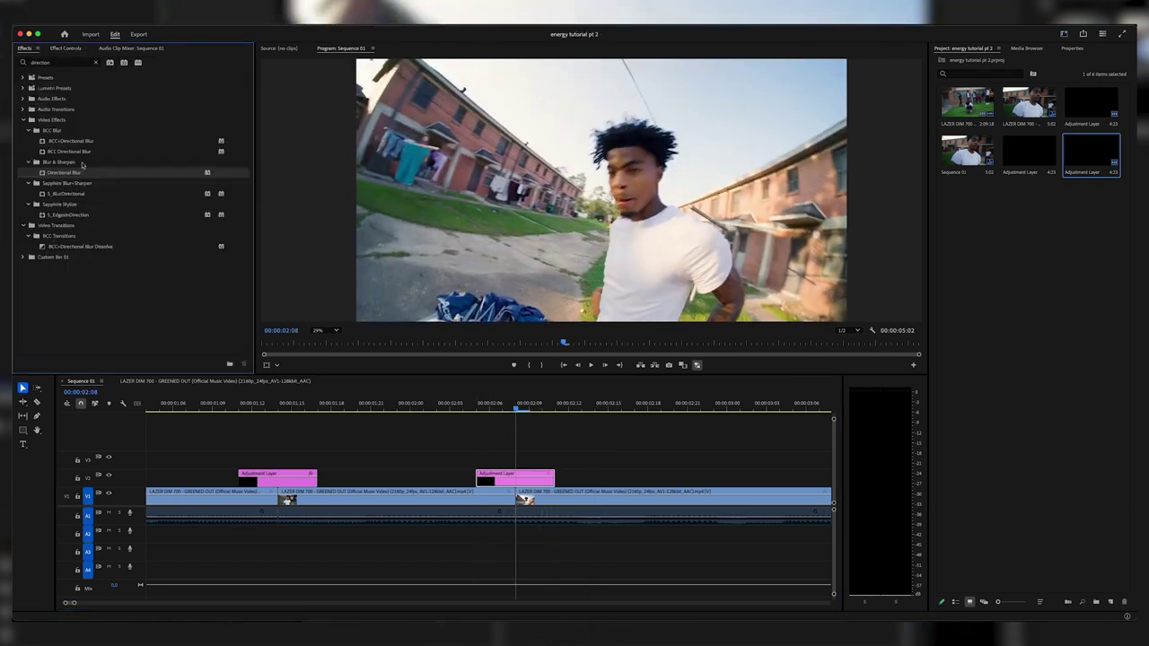
{"action": "left_click_drag", "start_coordinate": [95, 182], "coordinate": [521, 454]}
- Search the effects for "bright" and apply Brightness & Contrast to the adjustment layer over the second cut
{"action": "left_click", "coordinate": [96, 61]}
{"action": "key", "text": "Left"}
{"action": "key", "text": "Left"}
{"action": "key", "text": "Left"}
{"action": "key", "text": "Left"}
{"action": "left_click", "coordinate": [63, 62]}
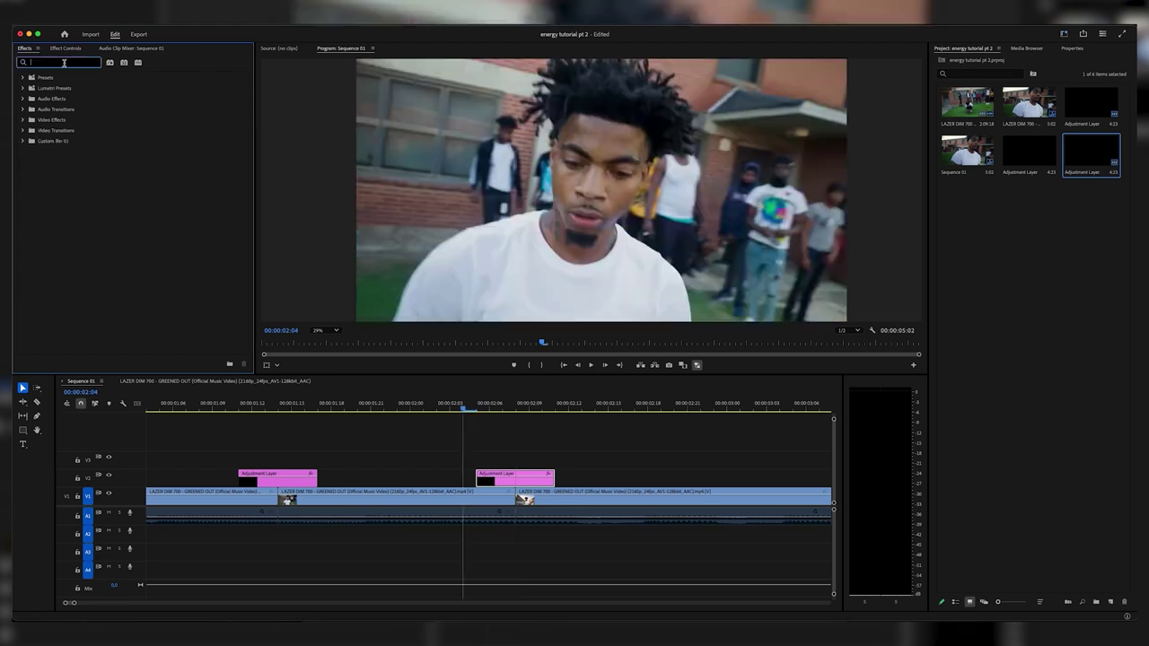
{"action": "type", "text": "bright"}
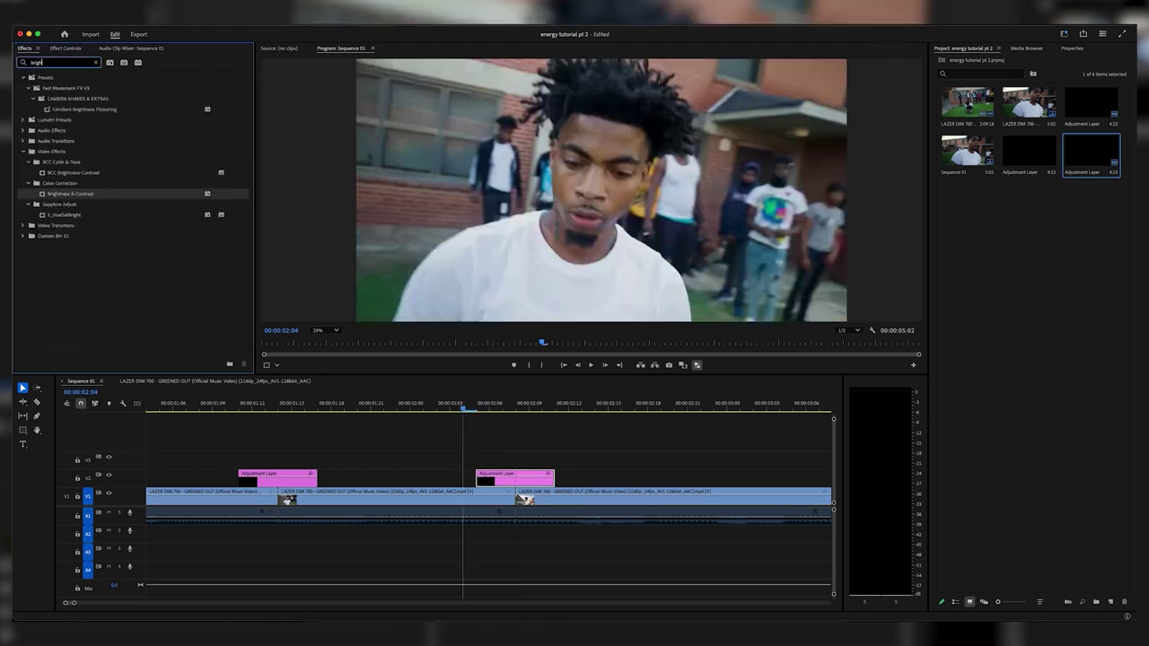
{"action": "left_click_drag", "start_coordinate": [94, 195], "coordinate": [511, 473]}
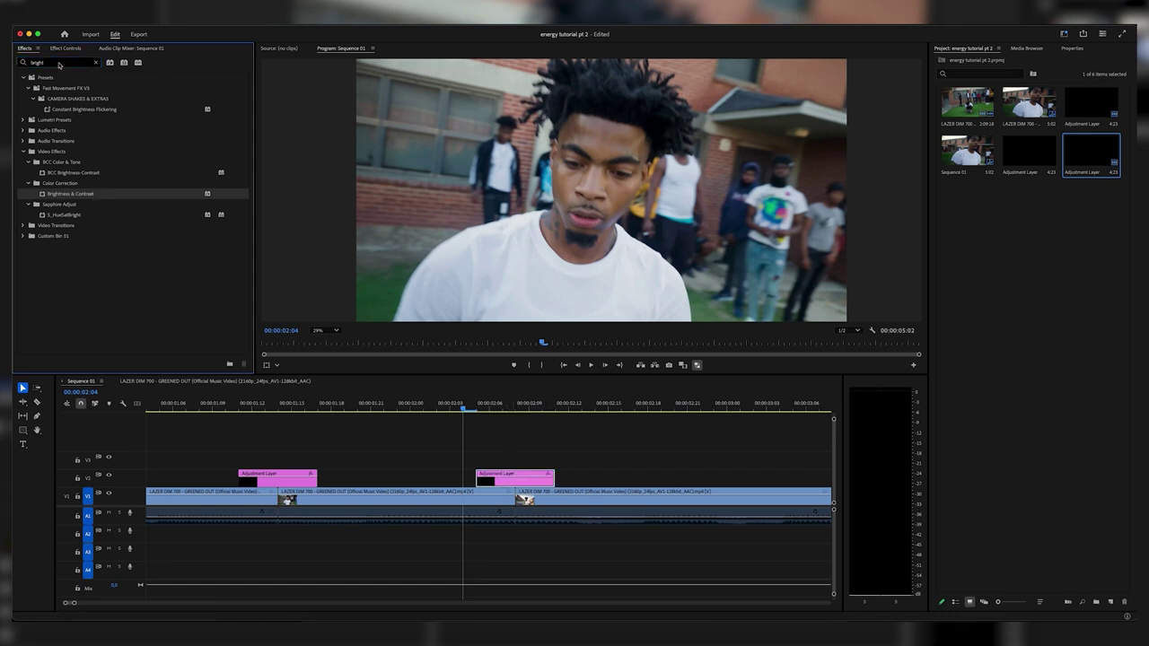
- Raise Brightness and Contrast on the second adjustment layer's first frame, 00:00:02:05, and keyframe both properties there
{"action": "left_click", "coordinate": [66, 47]}
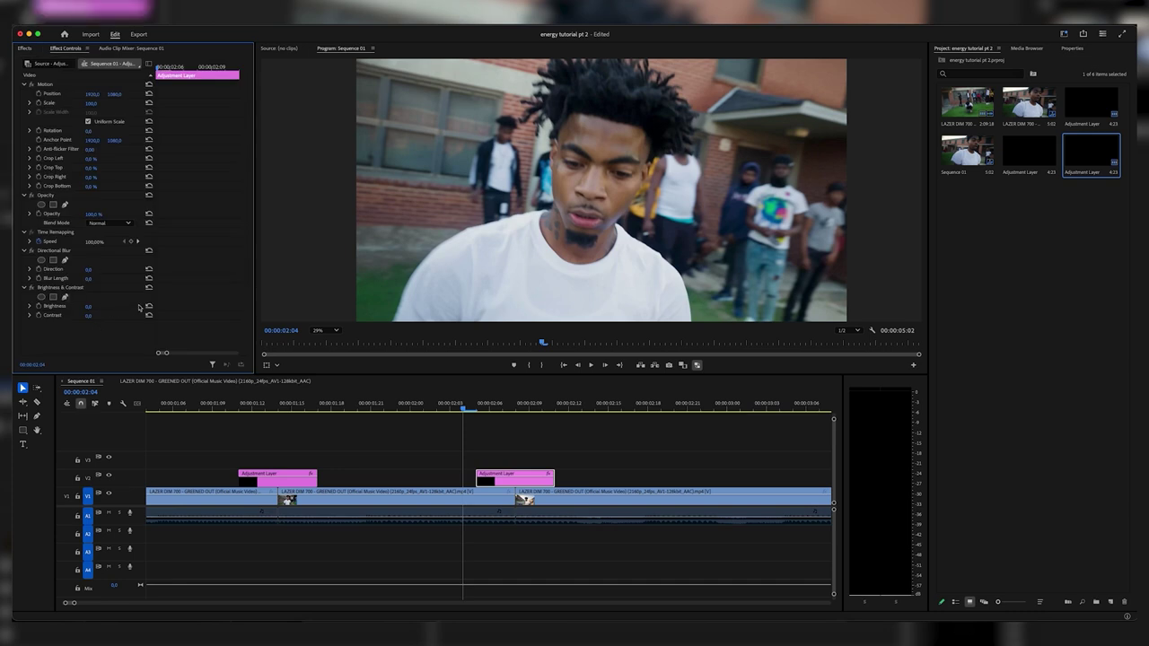
{"action": "left_click", "coordinate": [472, 406]}
{"action": "left_click", "coordinate": [89, 306]}
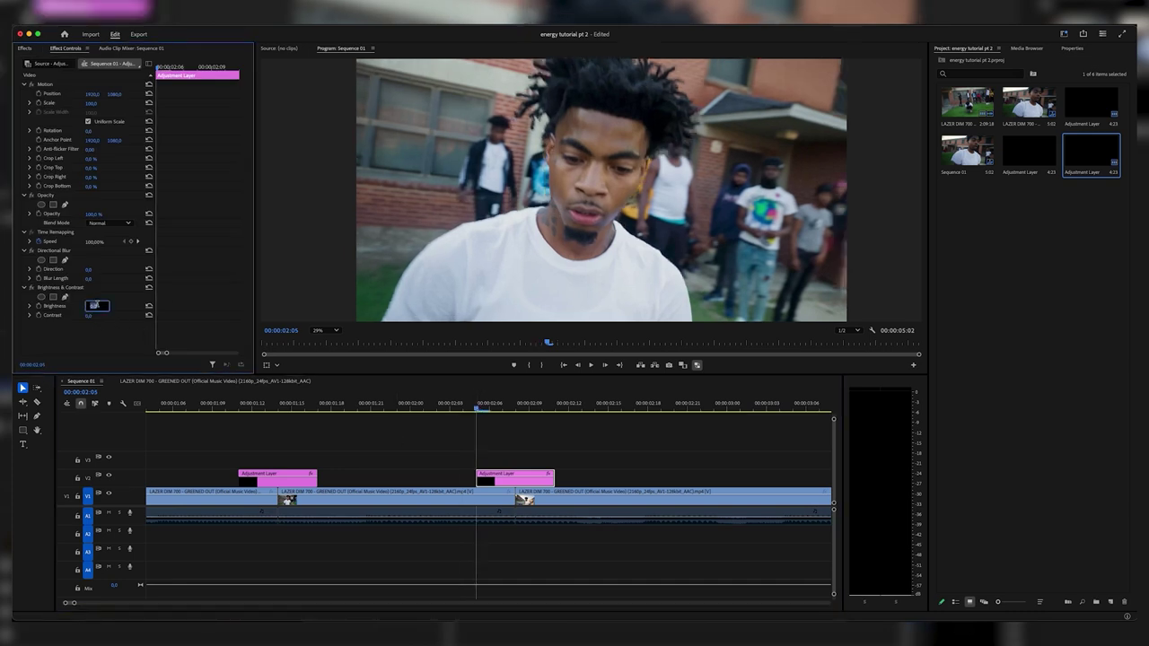
{"action": "type", "text": "41"}
{"action": "key", "text": "Return"}
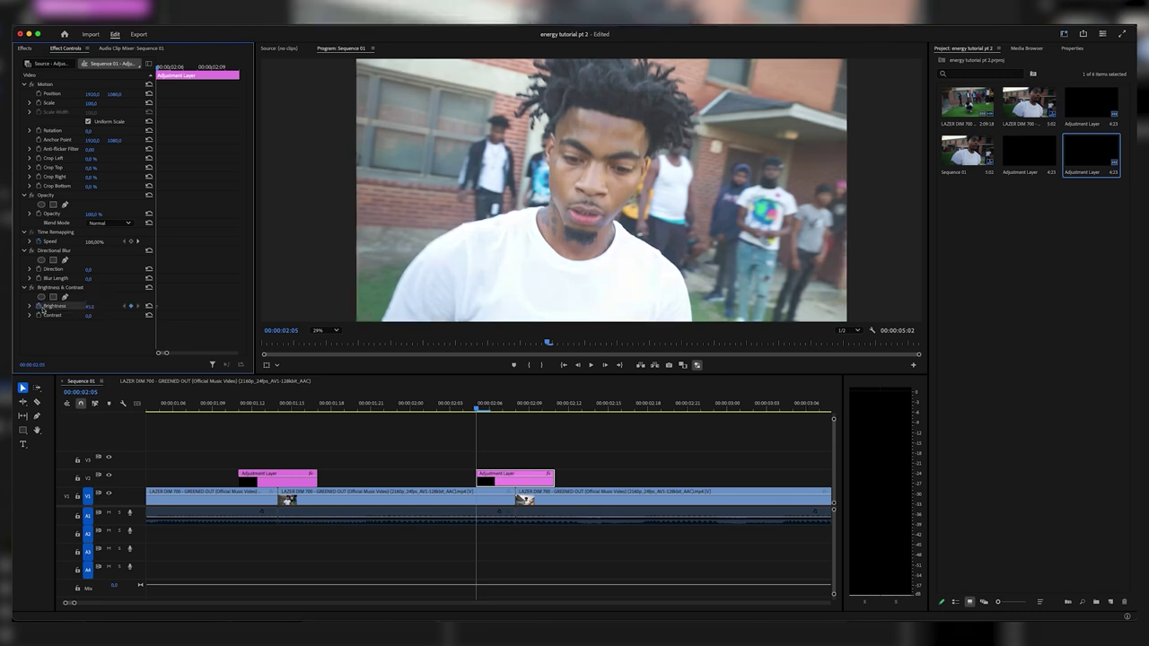
{"action": "left_click", "coordinate": [89, 315]}
{"action": "type", "text": "4"}
{"action": "key", "text": "Return"}
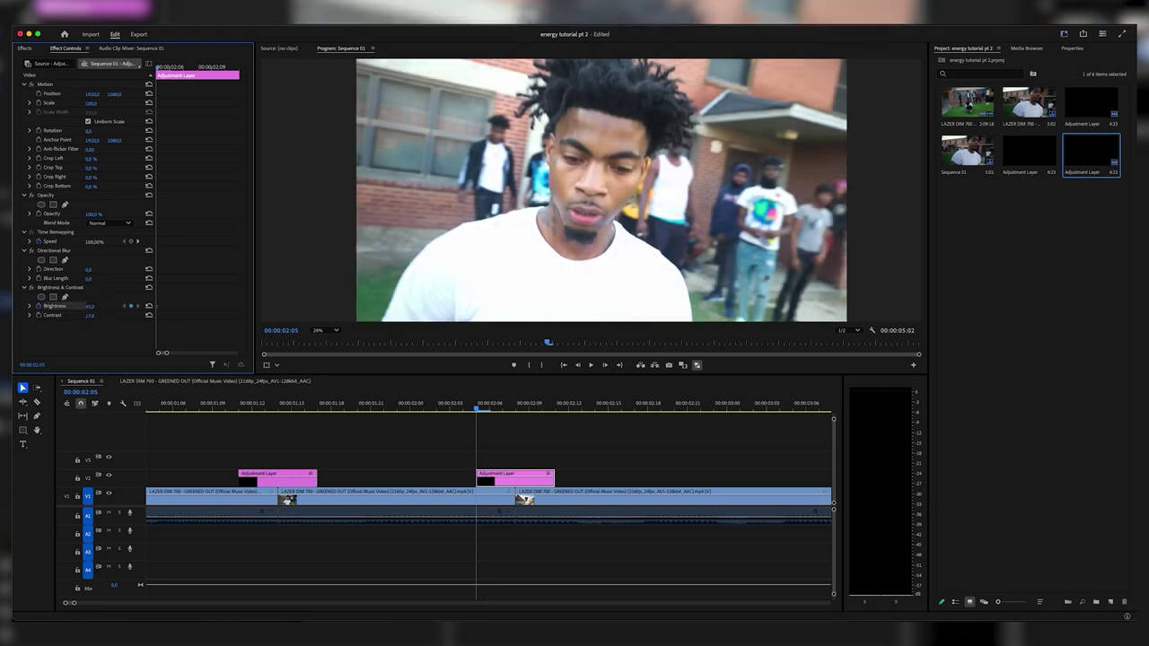
{"action": "left_click", "coordinate": [38, 316]}
- Reset Brightness and Contrast to their defaults with keyframes on the following frame, 00:00:02:06
{"action": "key", "text": "Right"}
{"action": "left_click", "coordinate": [149, 307]}
{"action": "left_click", "coordinate": [149, 316]}
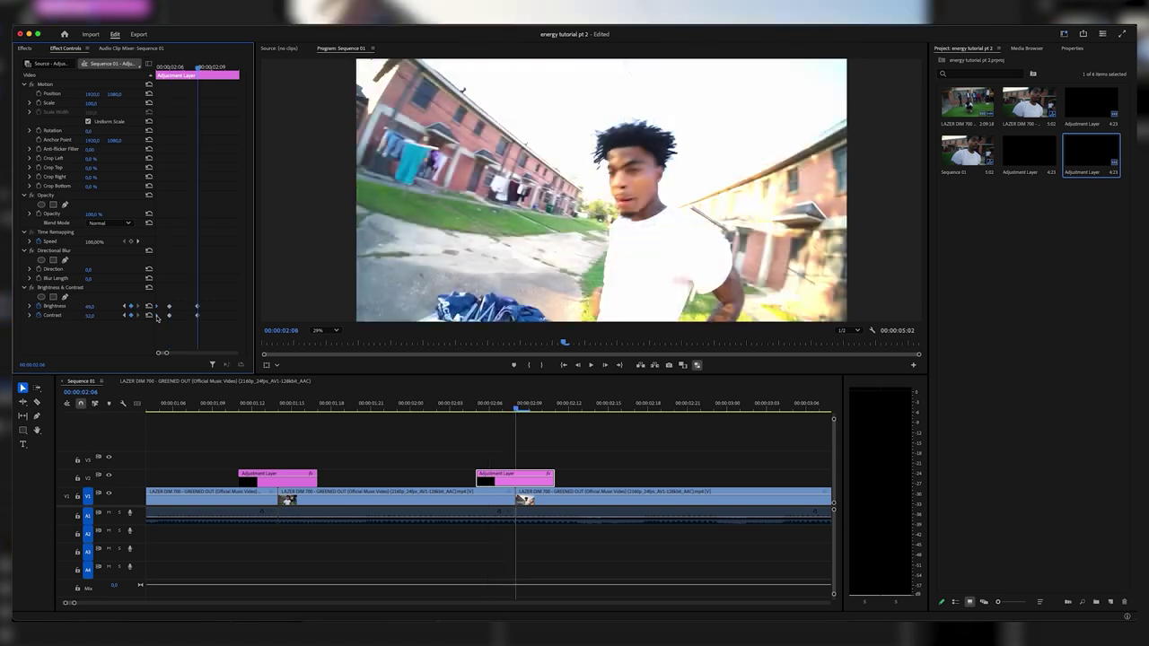
- Continue the flash through 00:00:02:09 by pasting copied Brightness and Contrast keyframes and resetting both properties on an alternate frame
{"action": "left_click_drag", "start_coordinate": [198, 310], "coordinate": [184, 337]}
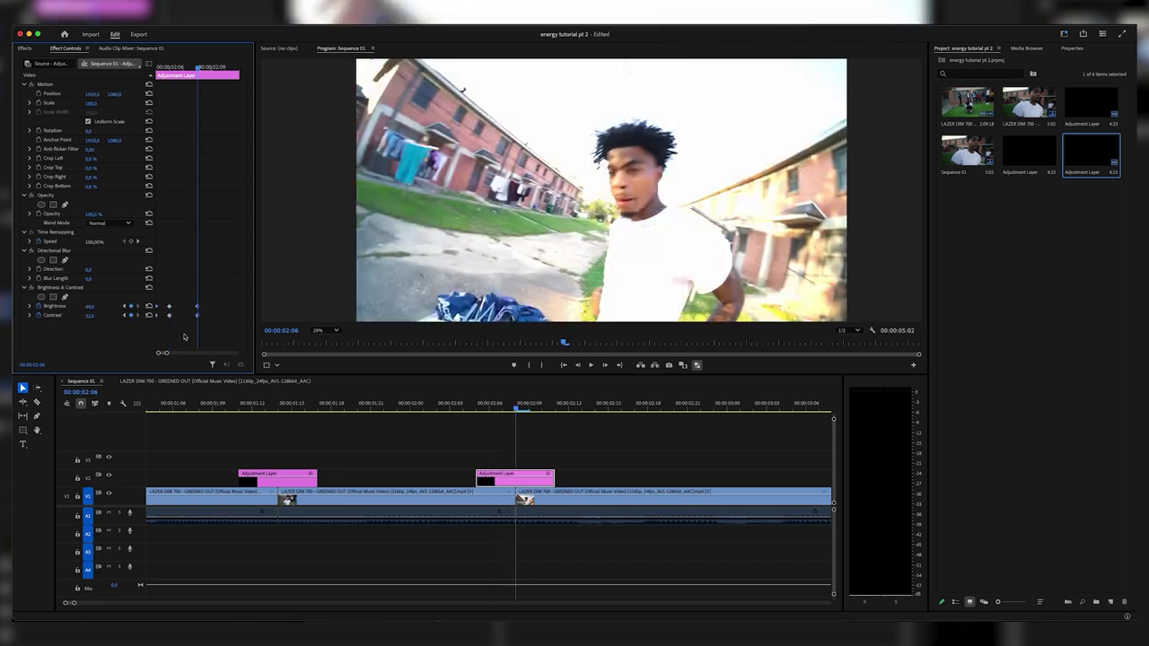
{"action": "key", "text": "super+v"}
{"action": "key", "text": "Right"}
{"action": "left_click", "coordinate": [150, 307]}
{"action": "left_click", "coordinate": [150, 316]}
{"action": "key", "text": "Right"}
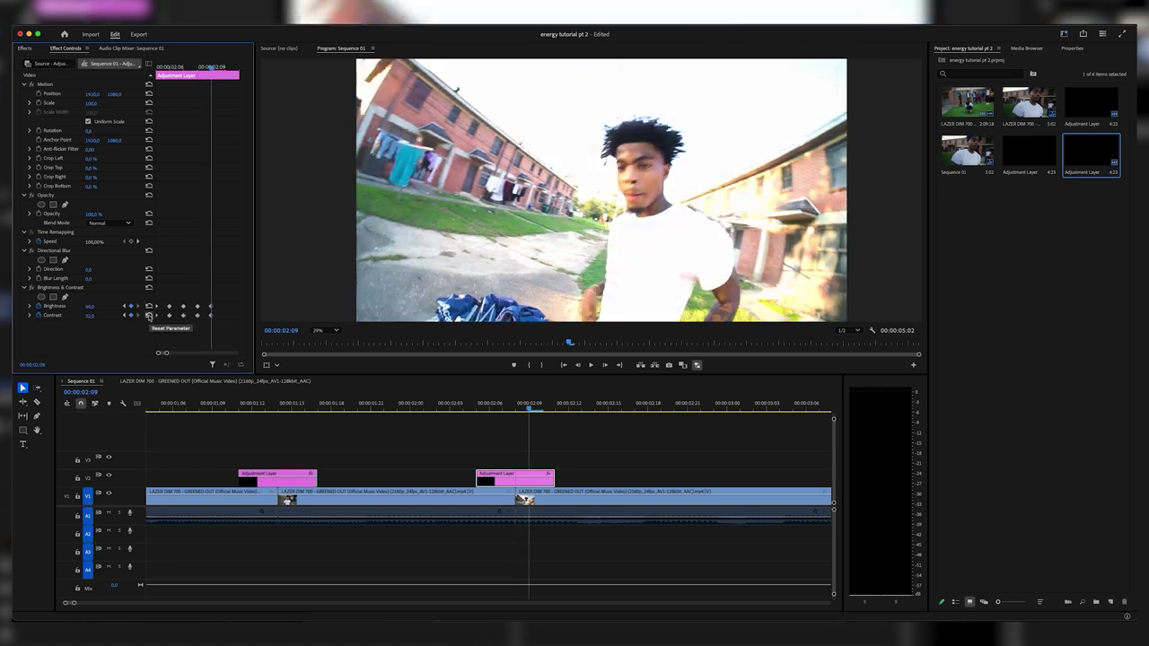
- Reset Contrast and Brightness to their defaults with keyframes on the second adjustment layer's last frame, 00:00:02:11
{"action": "key", "text": "Right"}
{"action": "left_click", "coordinate": [149, 316]}
{"action": "left_click", "coordinate": [149, 306]}
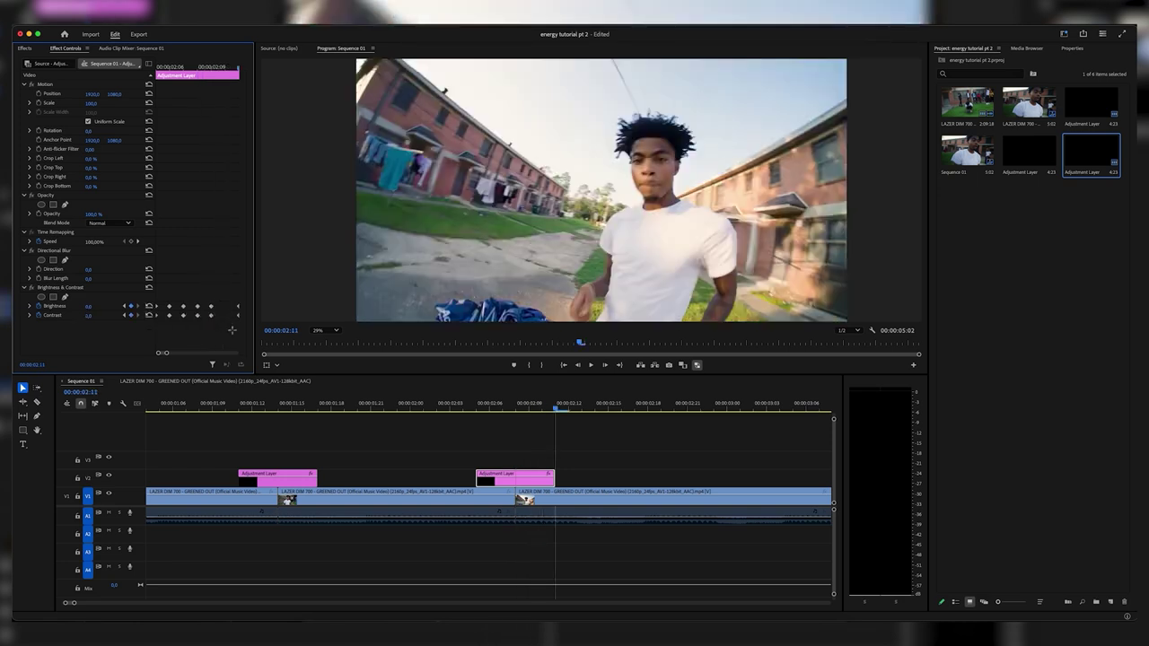
- Play the second cut to check the flashing brightness and contrast
{"action": "left_click", "coordinate": [443, 410]}
{"action": "key", "text": "space"}
{"action": "left_click", "coordinate": [447, 411]}
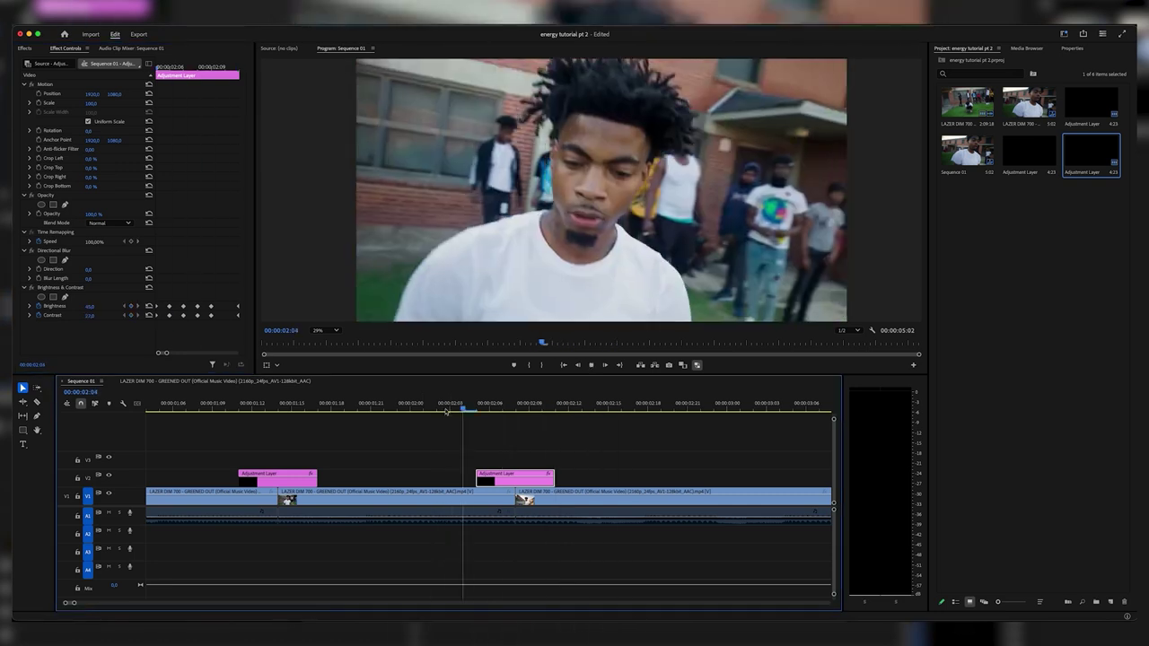
- At the second adjustment layer's start, 00:00:02:05, set the Directional Blur's Direction to 80° and Blur Length to about 85
{"action": "key", "text": "space"}
{"action": "left_click_drag", "start_coordinate": [449, 410], "coordinate": [474, 410]}
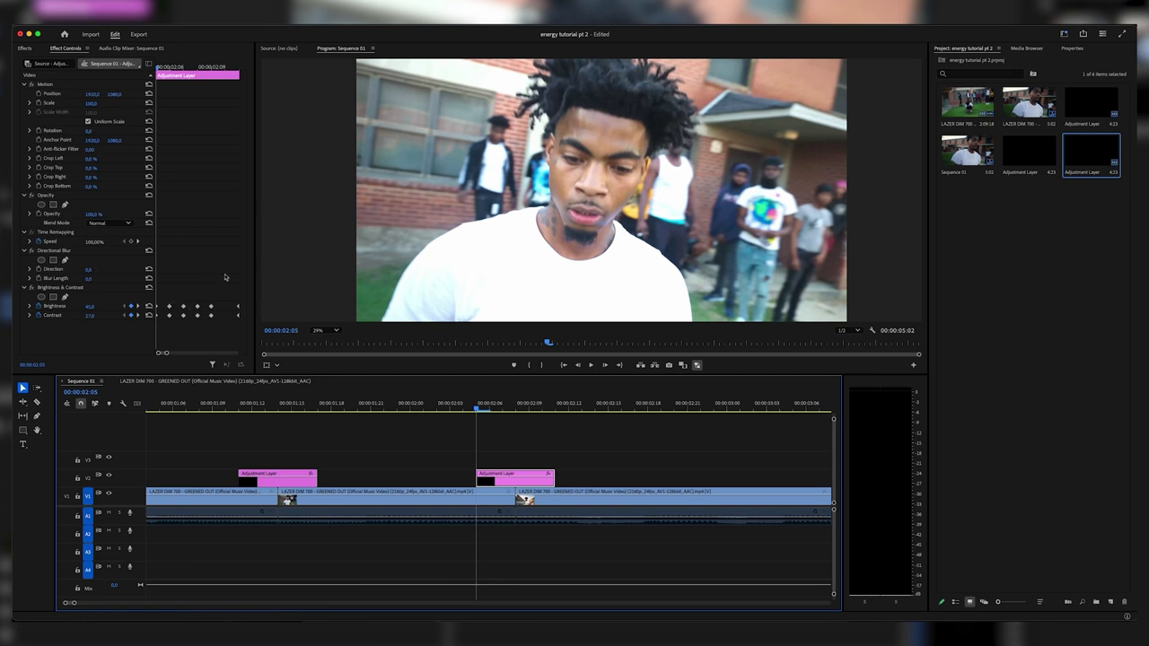
{"action": "left_click", "coordinate": [89, 270]}
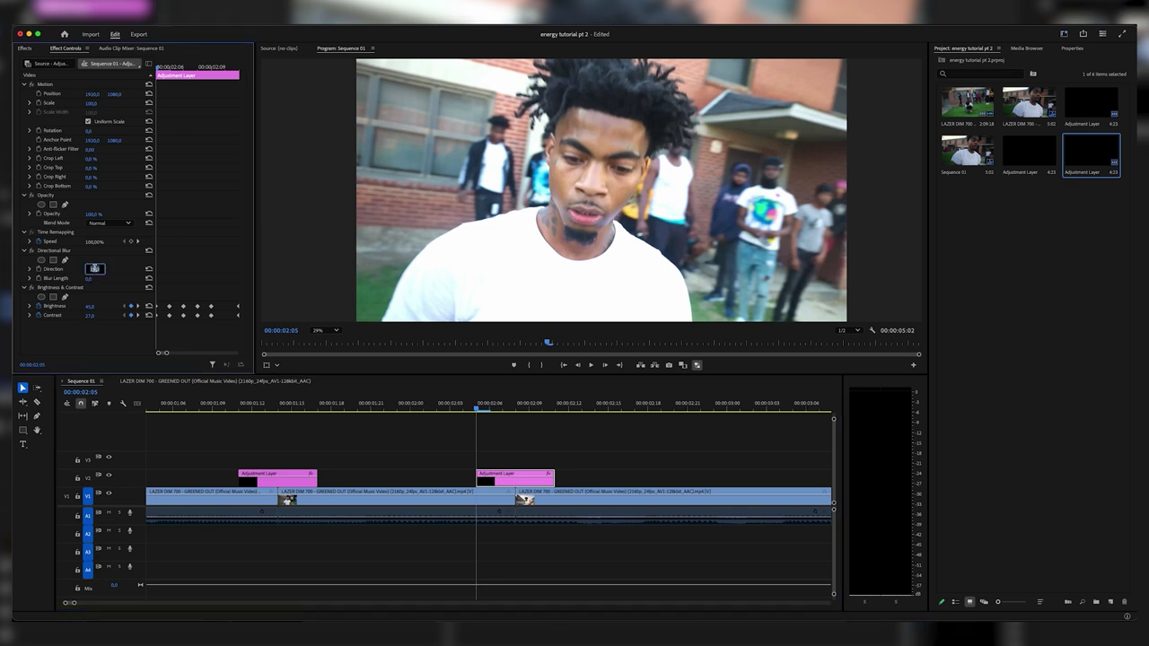
{"action": "key", "text": "Return"}
{"action": "left_click_drag", "start_coordinate": [89, 280], "coordinate": [136, 280]}
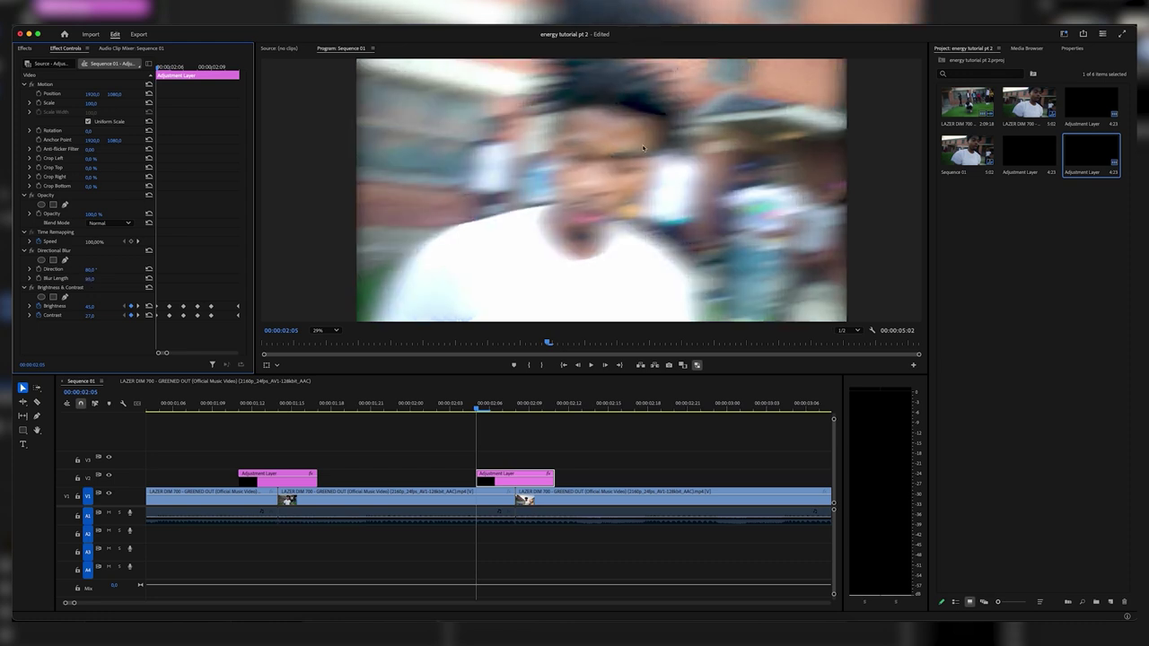
- Refine the Directional Blur to a Direction of 65° and Blur Length of about 68, and enable keyframes for both at 00:00:02:05
{"action": "left_click", "coordinate": [95, 268]}
{"action": "type", "text": "75"}
{"action": "key", "text": "Return"}
{"action": "left_click", "coordinate": [94, 268]}
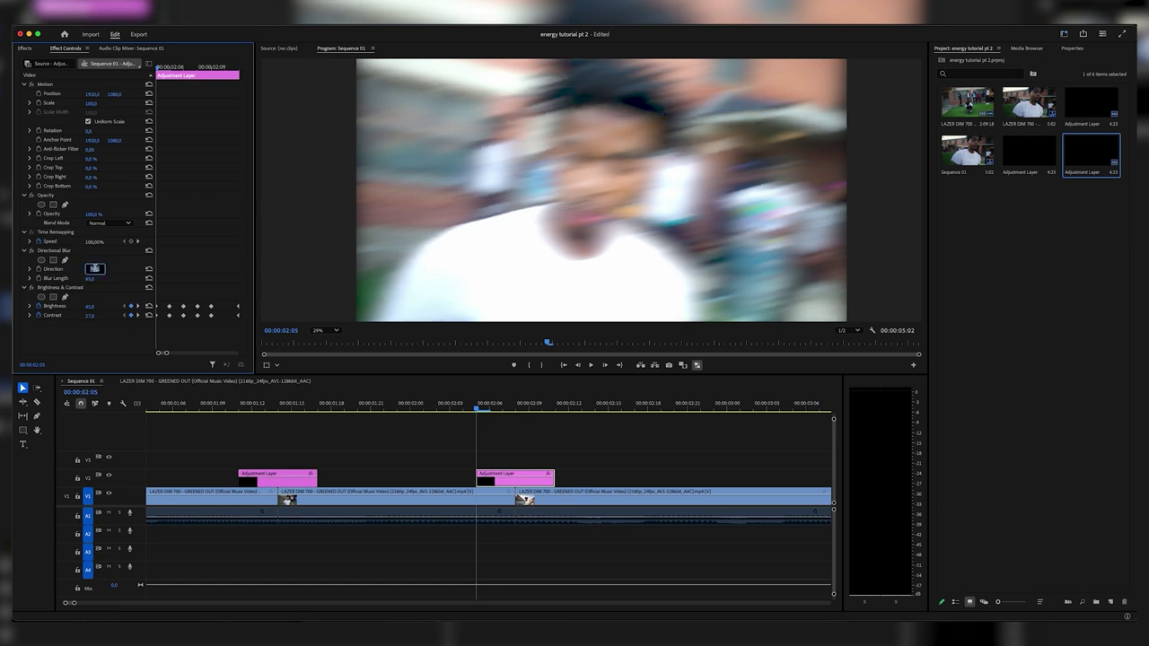
{"action": "type", "text": "45"}
{"action": "key", "text": "Return"}
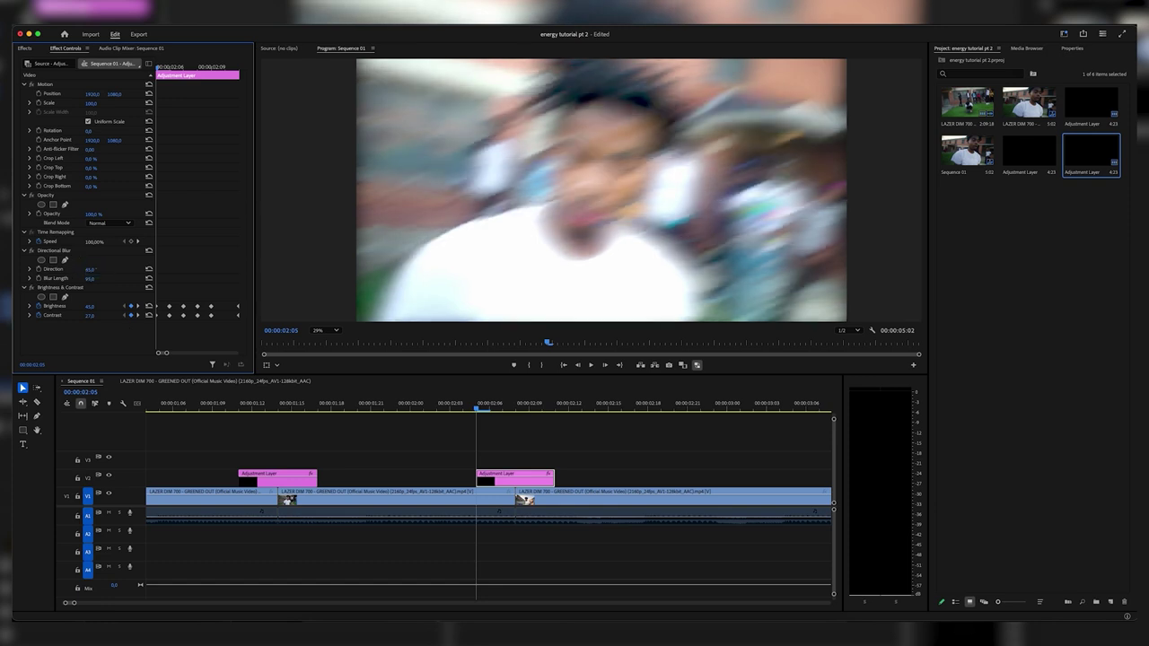
{"action": "left_click", "coordinate": [38, 270]}
{"action": "left_click_drag", "start_coordinate": [88, 278], "coordinate": [76, 279]}
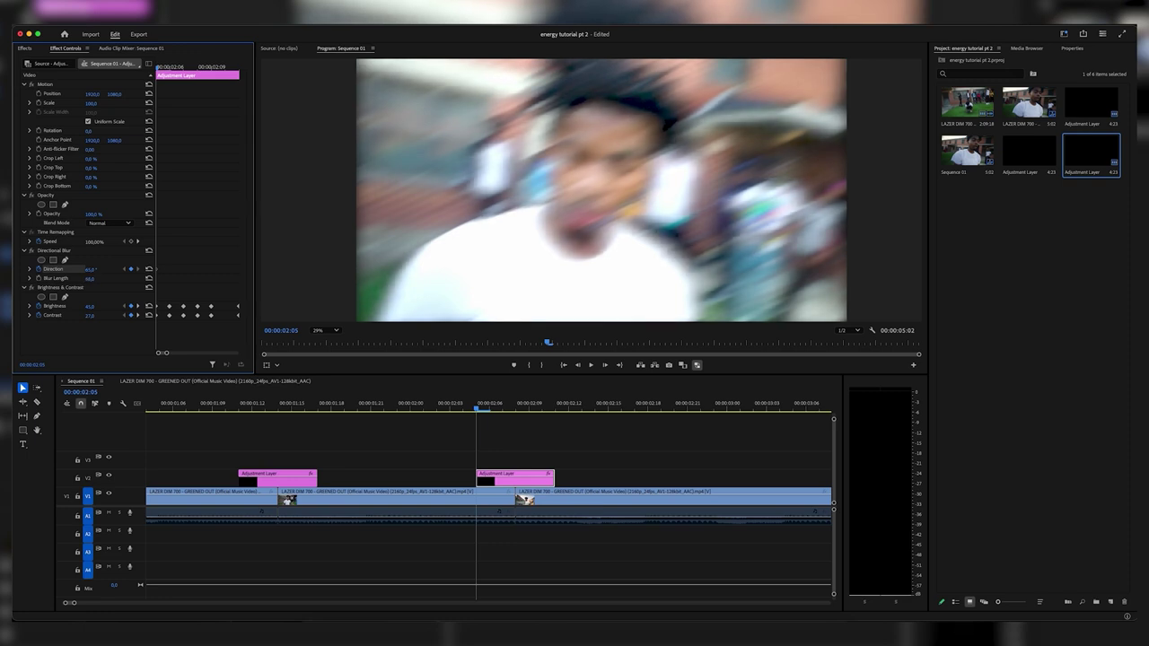
{"action": "left_click", "coordinate": [38, 279]}
- Reset Direction and Blur Length to their defaults with keyframes on the following frame, 00:00:02:06
{"action": "key", "text": "Right"}
{"action": "left_click", "coordinate": [149, 269]}
{"action": "left_click", "coordinate": [149, 278]}
- Continue the blur flicker through 00:00:02:09 by pasting the Direction and Blur Length keyframes on alternate frames
{"action": "key", "text": "Right"}
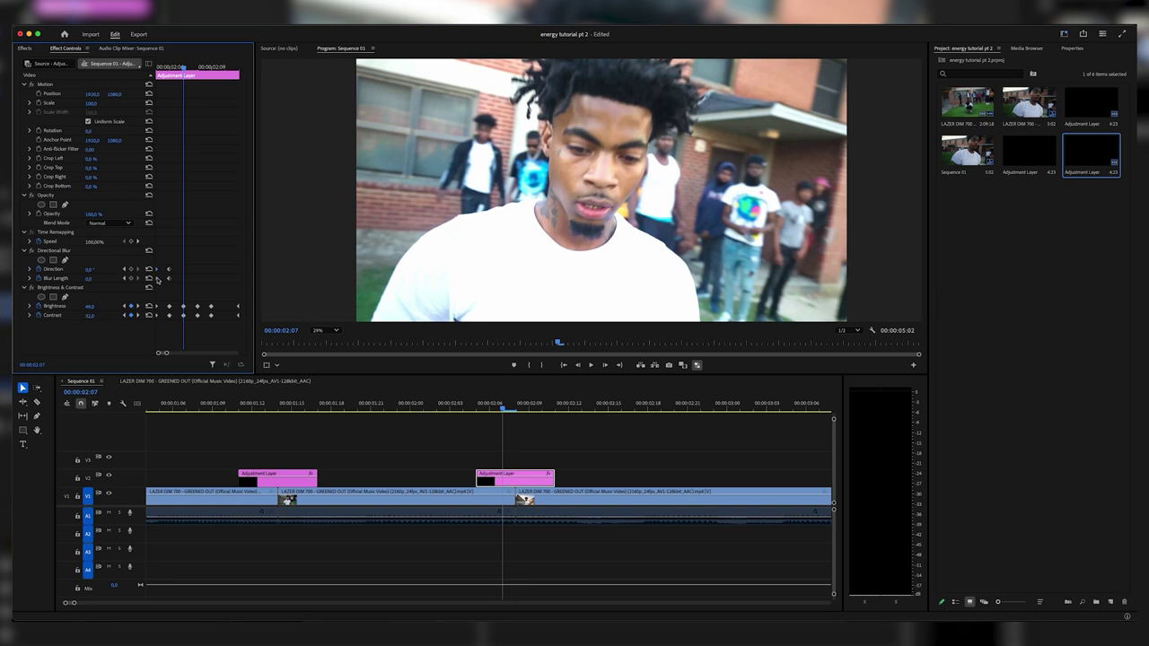
{"action": "key", "text": "ctrl+v"}
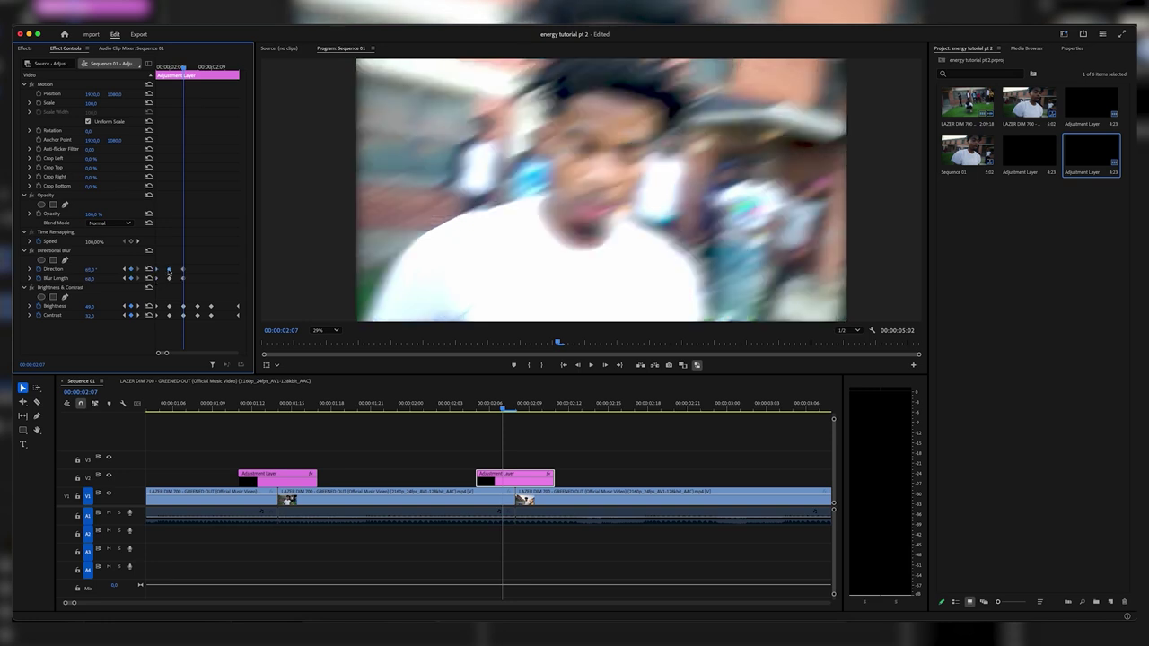
{"action": "key", "text": "Right"}
{"action": "key", "text": "Right"}
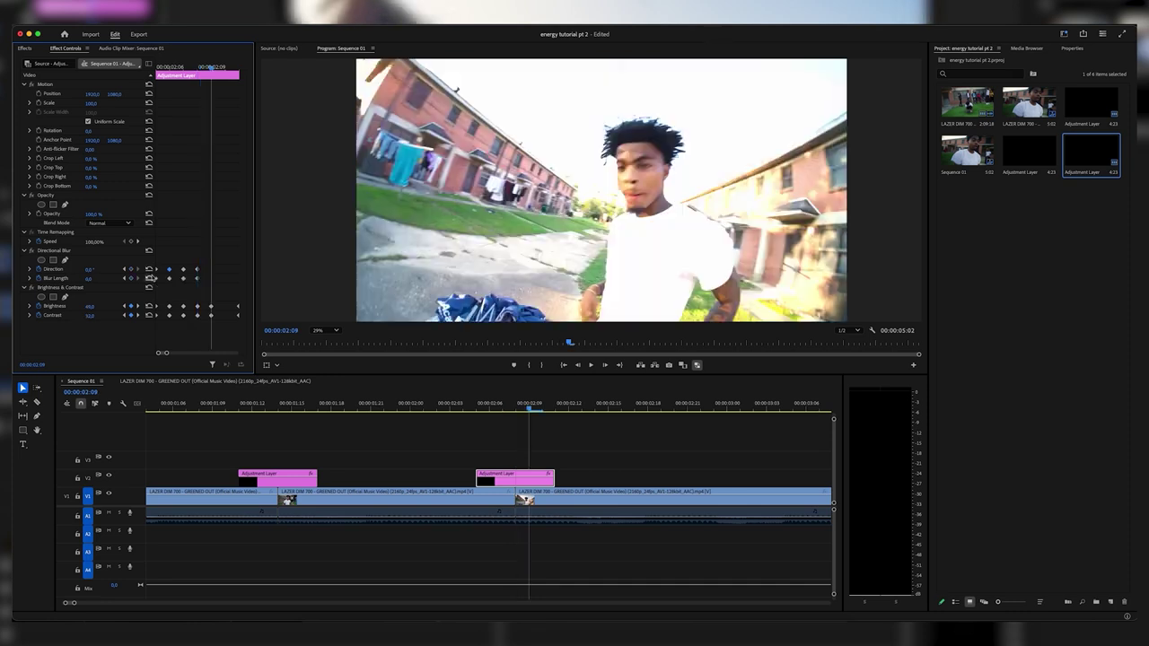
- Reset Direction and Blur Length on the second adjustment layer's last frame, 00:00:02:11, and return to just before the second cut
{"action": "key", "text": "Right"}
{"action": "key", "text": "Right"}
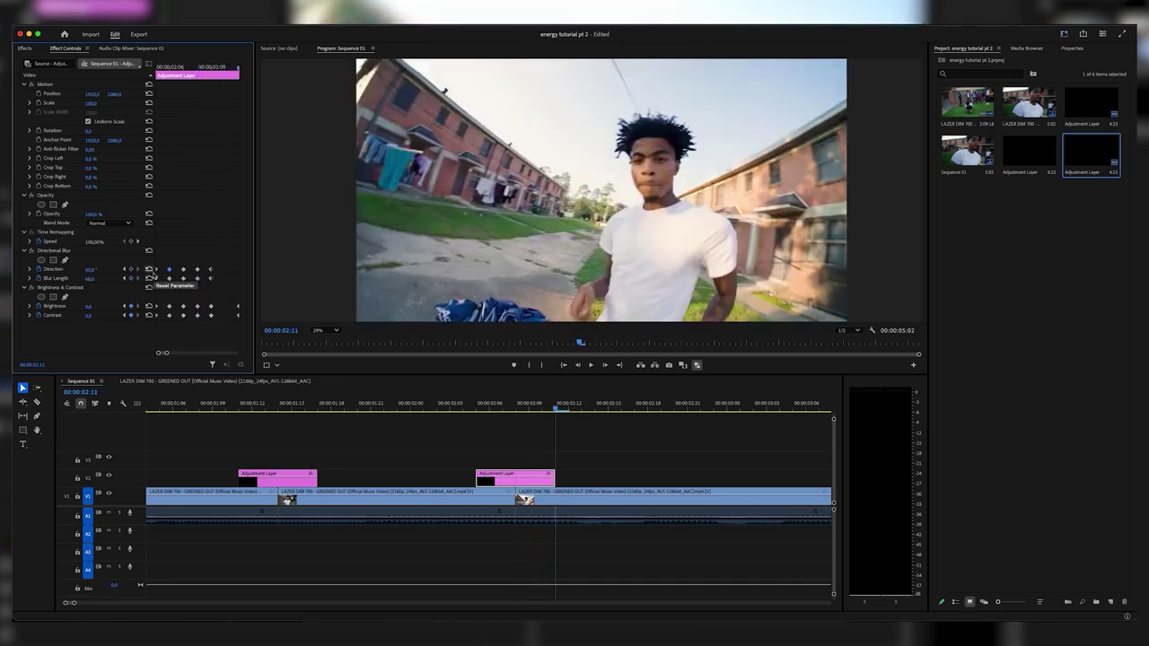
{"action": "left_click", "coordinate": [150, 269]}
{"action": "left_click", "coordinate": [150, 278]}
{"action": "mouse_move", "coordinate": [439, 404]}
{"action": "left_mouse_down"}
{"action": "mouse_move", "coordinate": [428, 405]}
{"action": "mouse_move", "coordinate": [440, 405]}
{"action": "left_mouse_up"}
{"action": "left_click", "coordinate": [440, 405]}
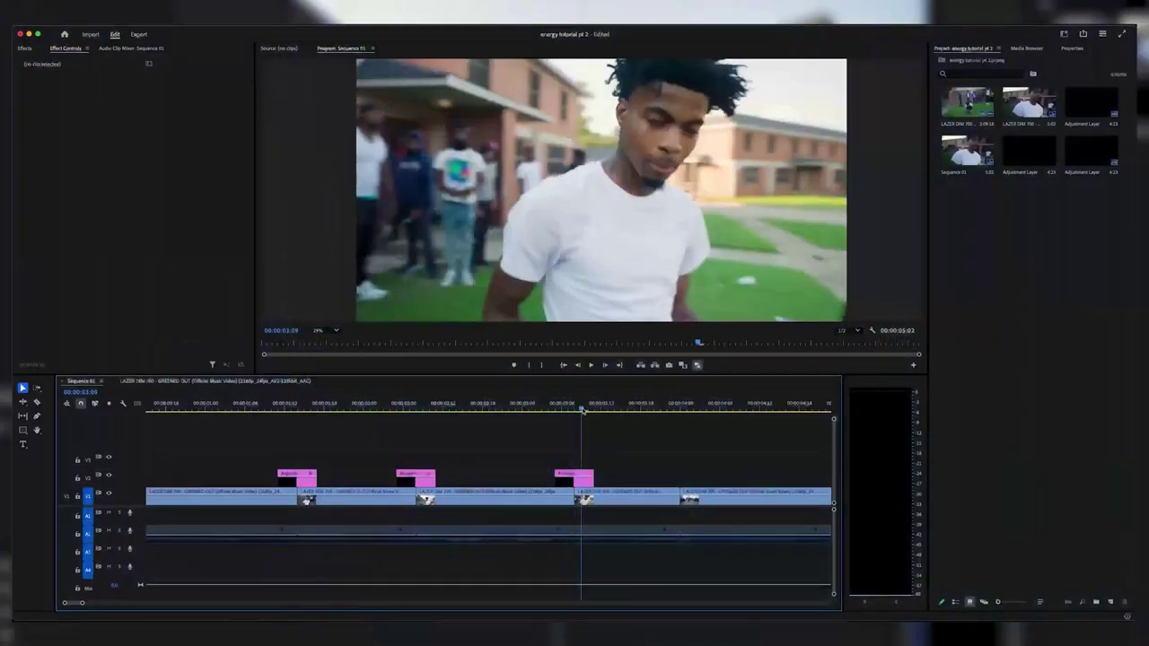
- Add another adjustment layer on V3 from the second cut at 00:00:02:08, split it at 00:00:02:14 and delete the remainder
{"action": "left_click_drag", "start_coordinate": [583, 409], "coordinate": [548, 406]}
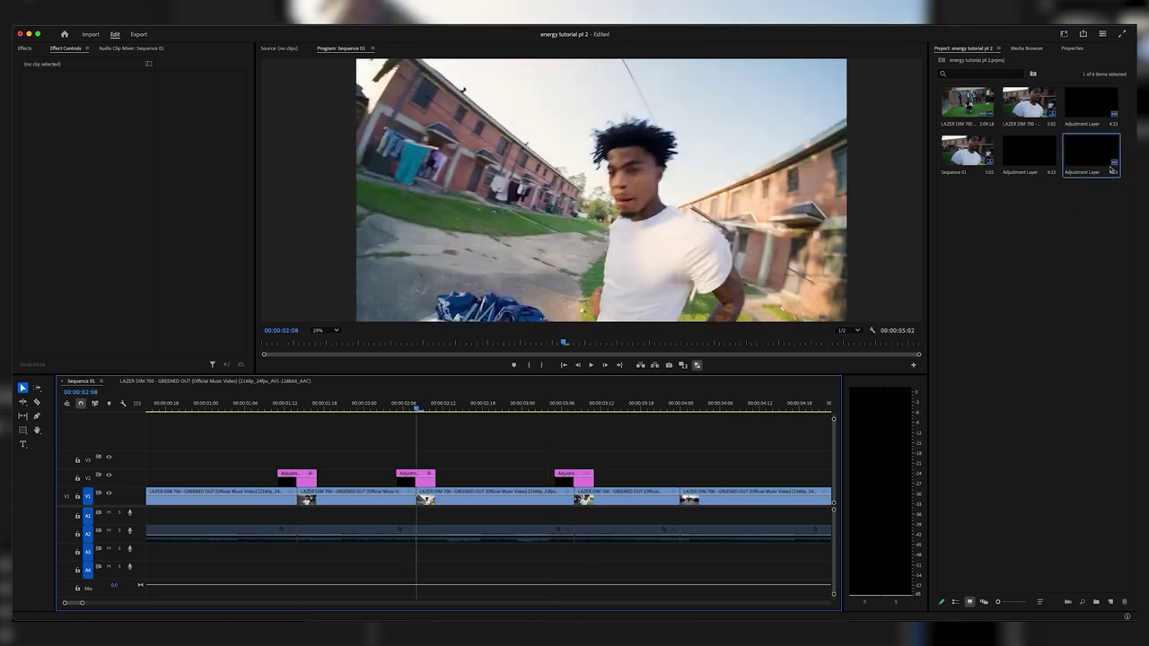
{"action": "left_click_drag", "start_coordinate": [1111, 169], "coordinate": [418, 463]}
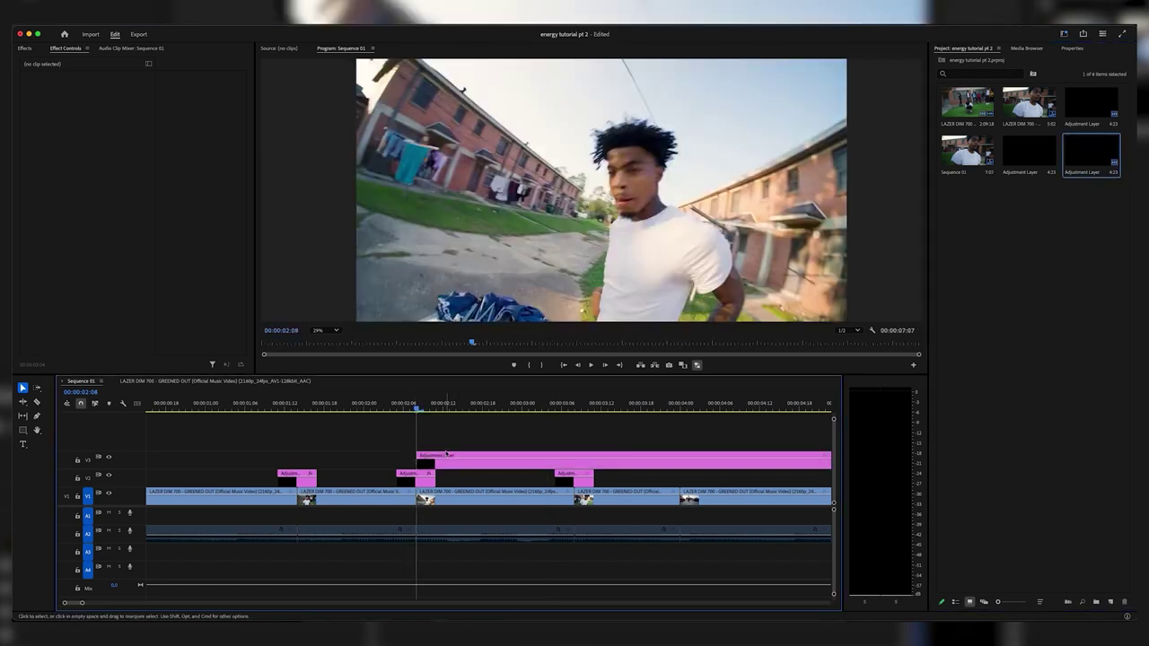
{"action": "key", "text": "shift+Right"}
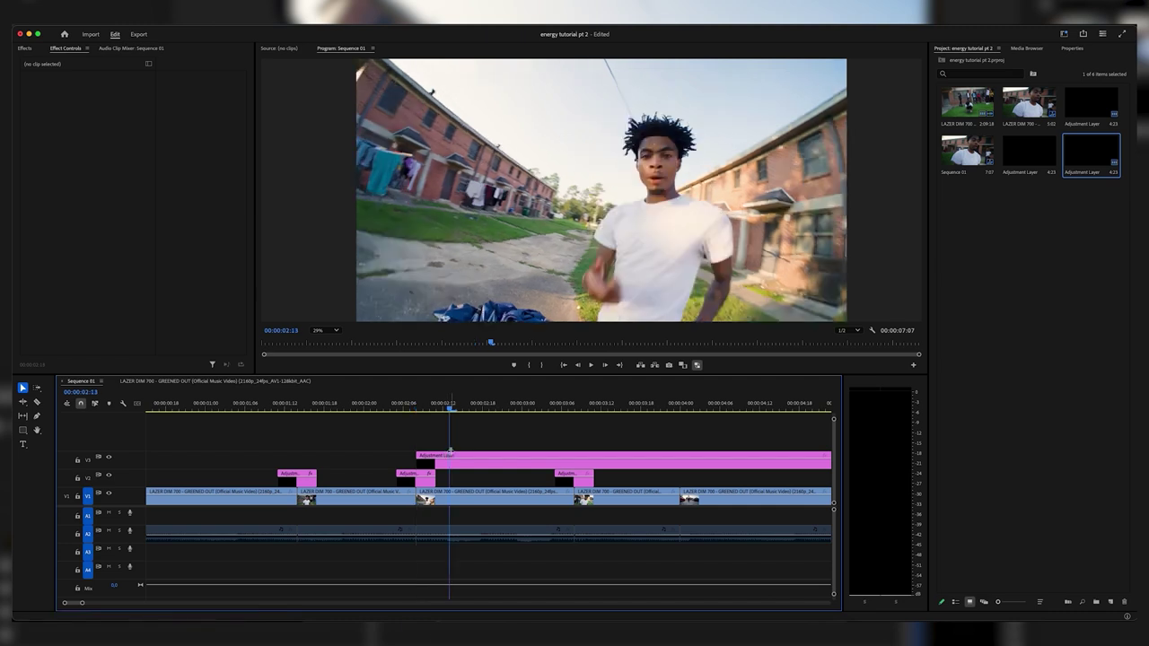
{"action": "key", "text": "Right"}
{"action": "left_click", "coordinate": [556, 464]}
{"action": "key", "text": "super+k"}
{"action": "left_click", "coordinate": [529, 463]}
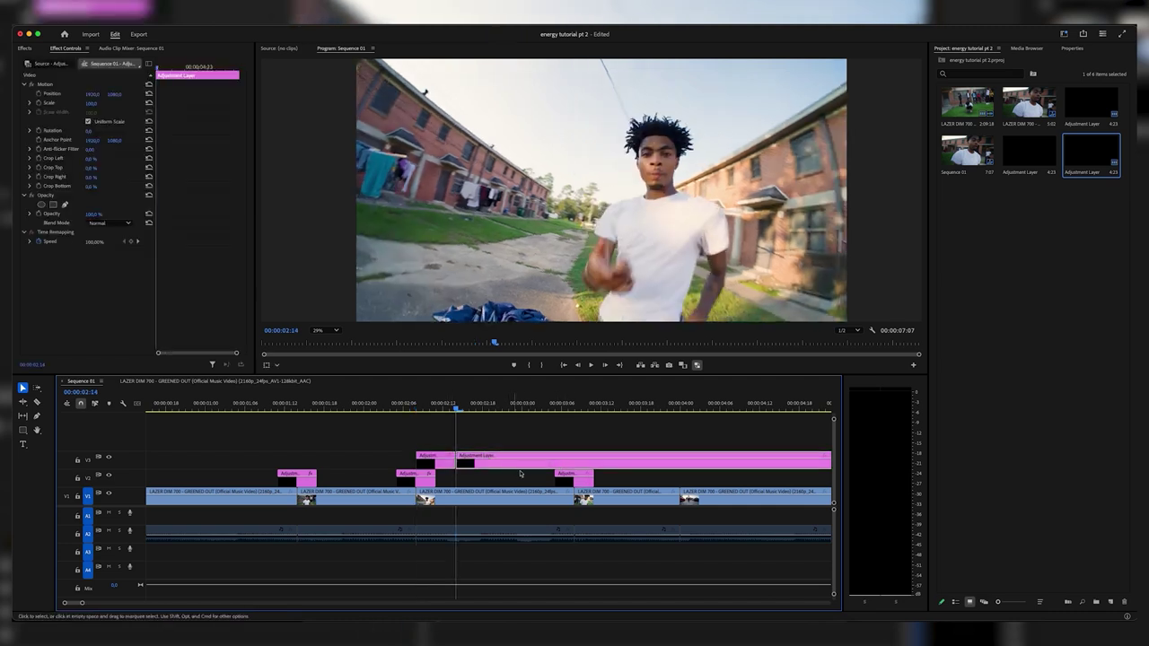
{"action": "key", "text": "Delete"}
- Apply the Crash DeZoom (Left) preset to the short V3 adjustment layer and play the second cut to preview it
{"action": "left_click", "coordinate": [422, 465]}
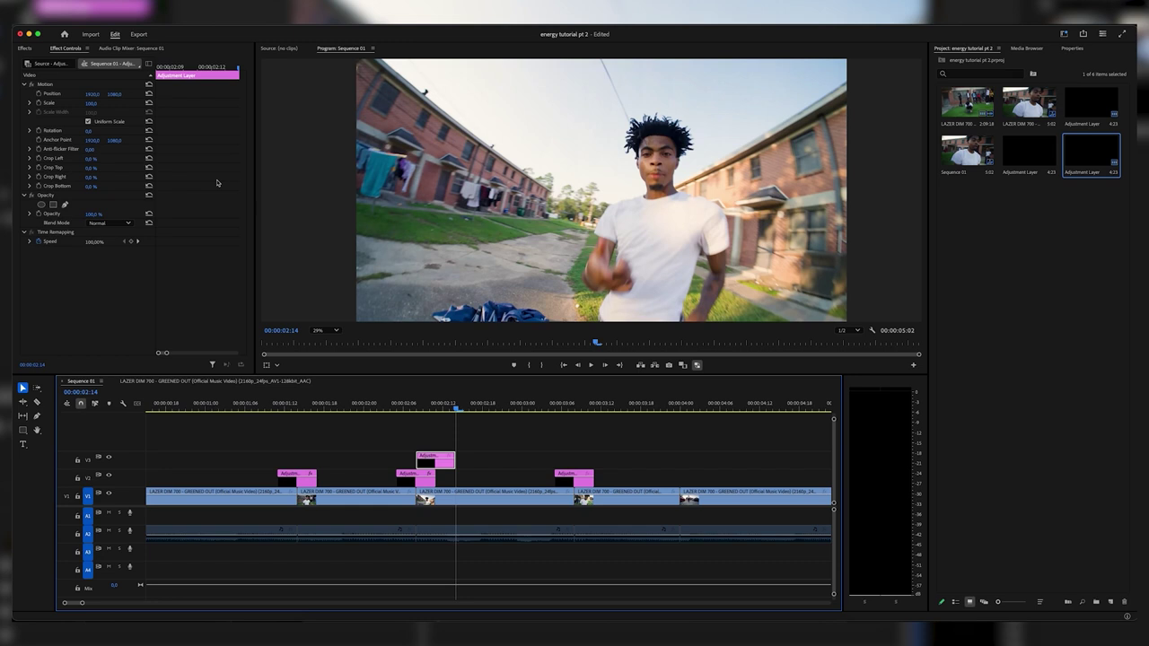
{"action": "left_click", "coordinate": [25, 47]}
{"action": "left_click", "coordinate": [36, 63]}
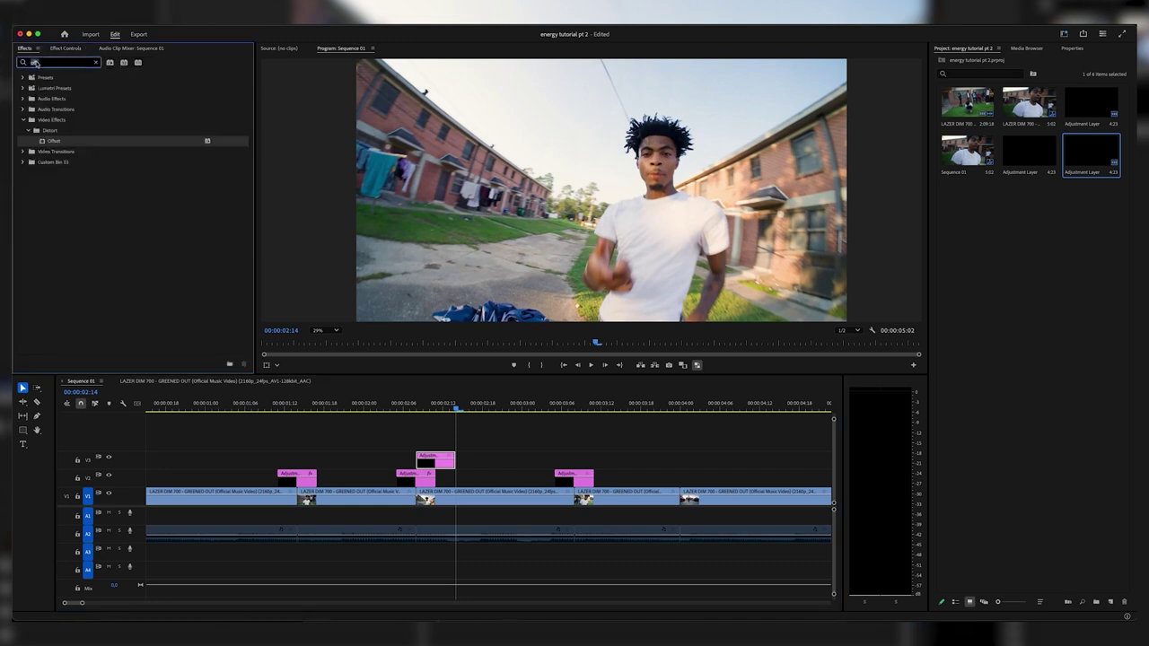
{"action": "type", "text": "crash de"}
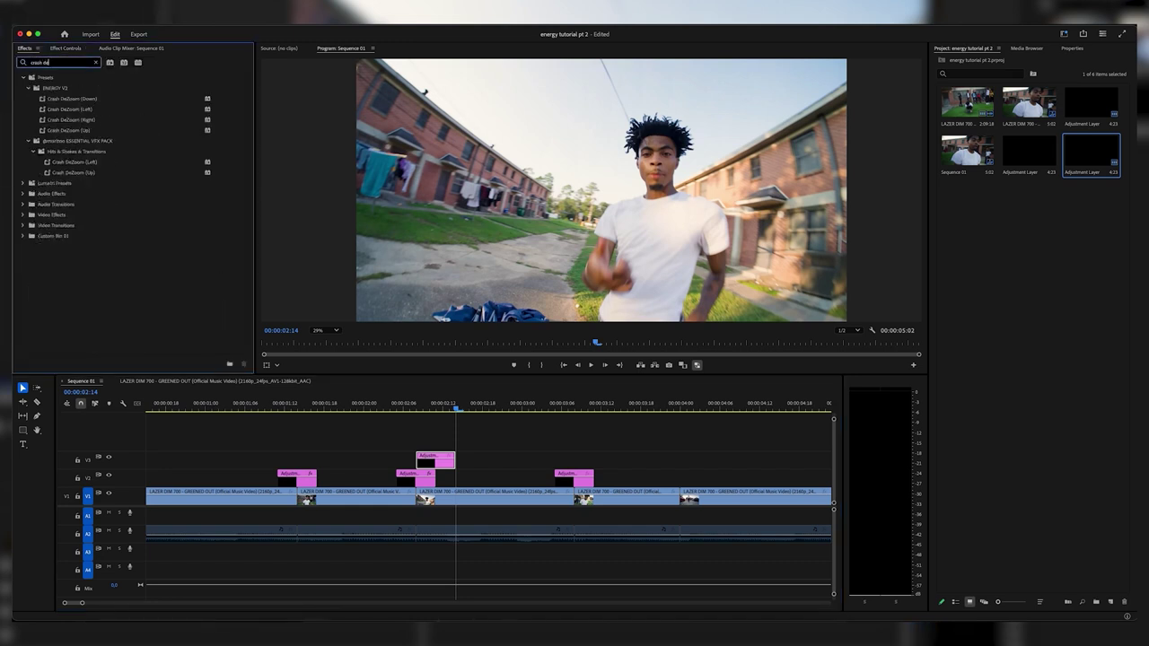
{"action": "left_click_drag", "start_coordinate": [65, 110], "coordinate": [431, 462]}
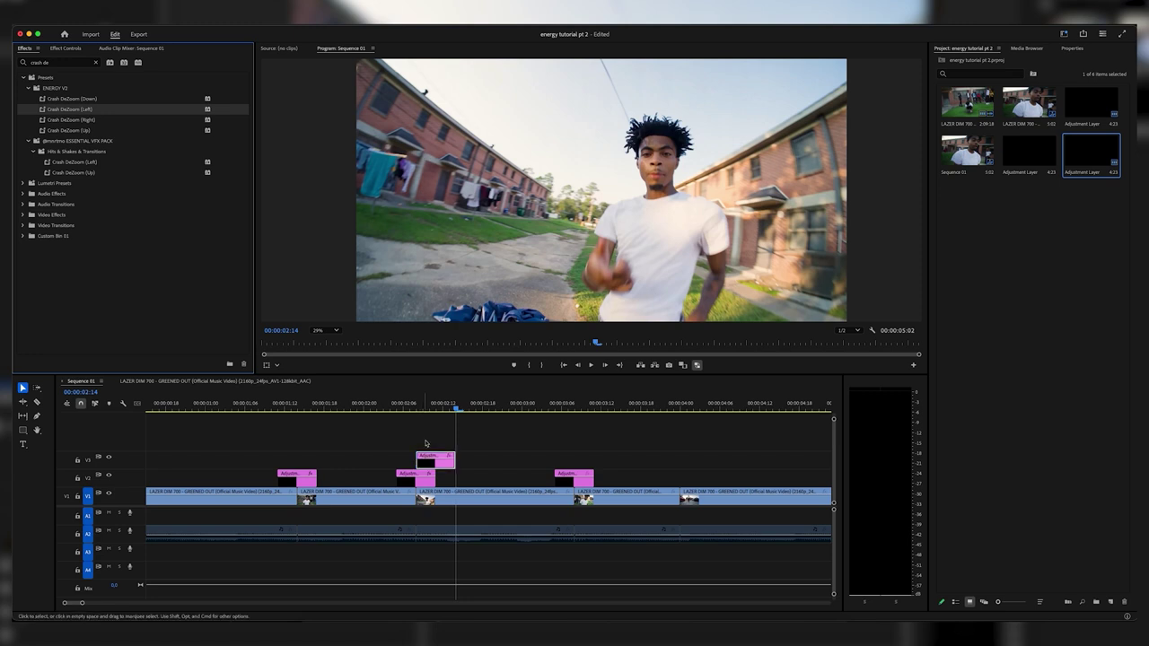
{"action": "left_click", "coordinate": [412, 403]}
{"action": "key", "text": "space"}
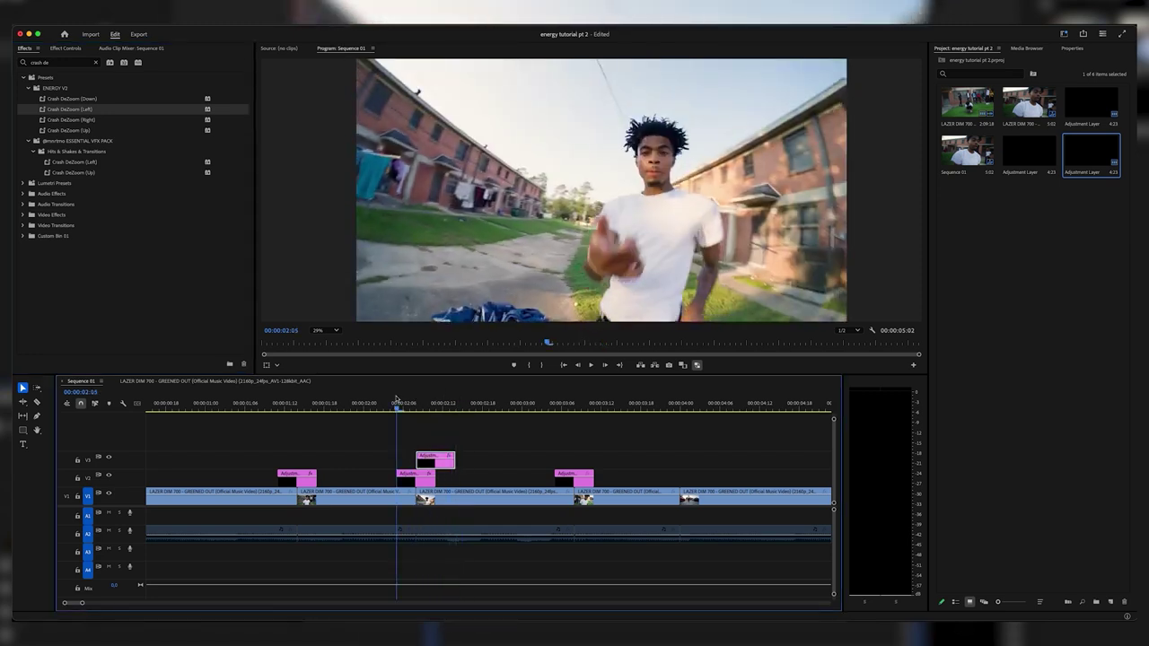
- Extend the V3 adjustment layer so that it ends at the third cut, 00:00:03:08
{"action": "left_click", "coordinate": [468, 410]}
{"action": "left_click_drag", "start_coordinate": [454, 460], "coordinate": [576, 455]}
{"action": "left_click", "coordinate": [576, 408]}
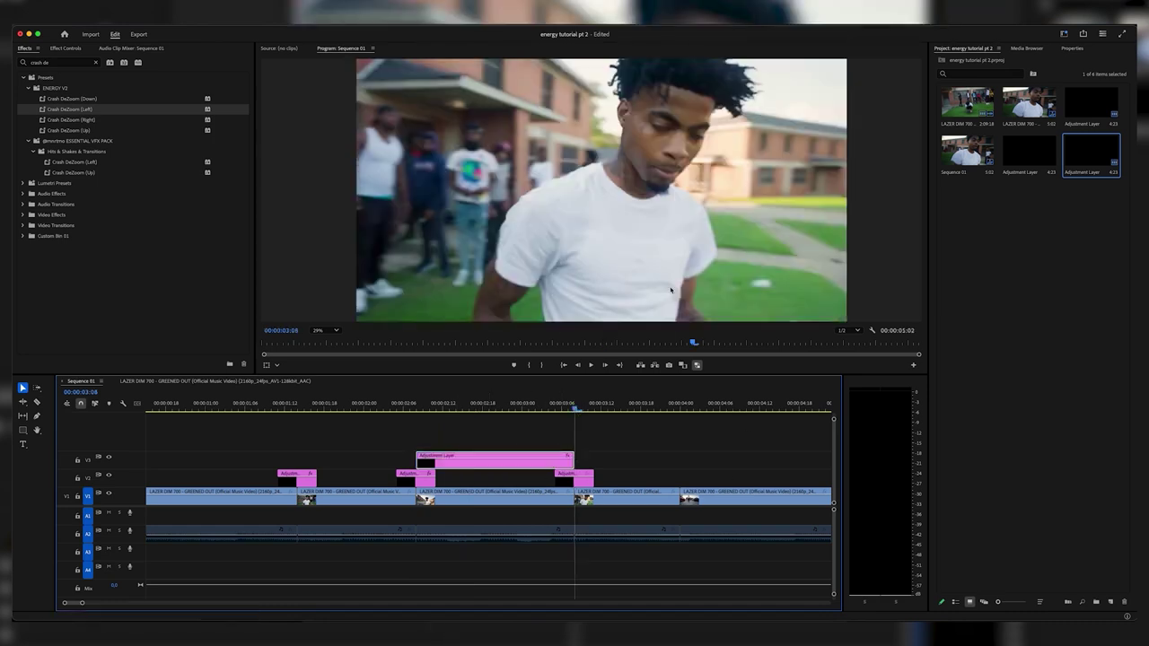
- Find the Offset effect and apply it to the adjustment layer over the third cut
{"action": "left_click", "coordinate": [583, 474]}
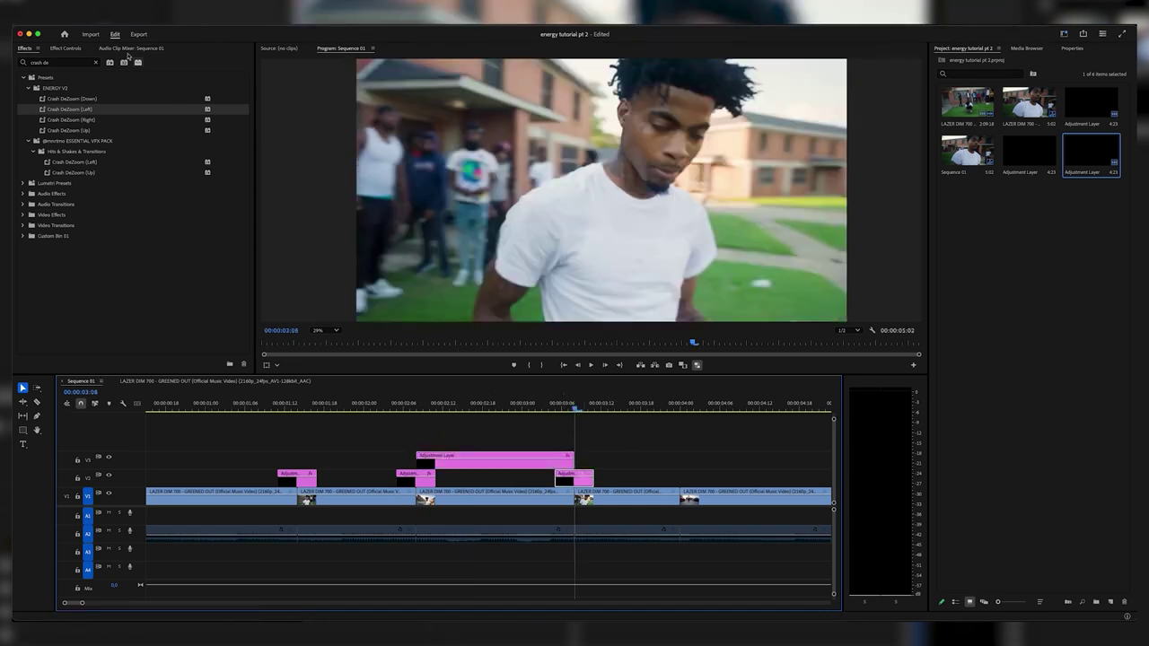
{"action": "left_click", "coordinate": [95, 62]}
{"action": "type", "text": "offset"}
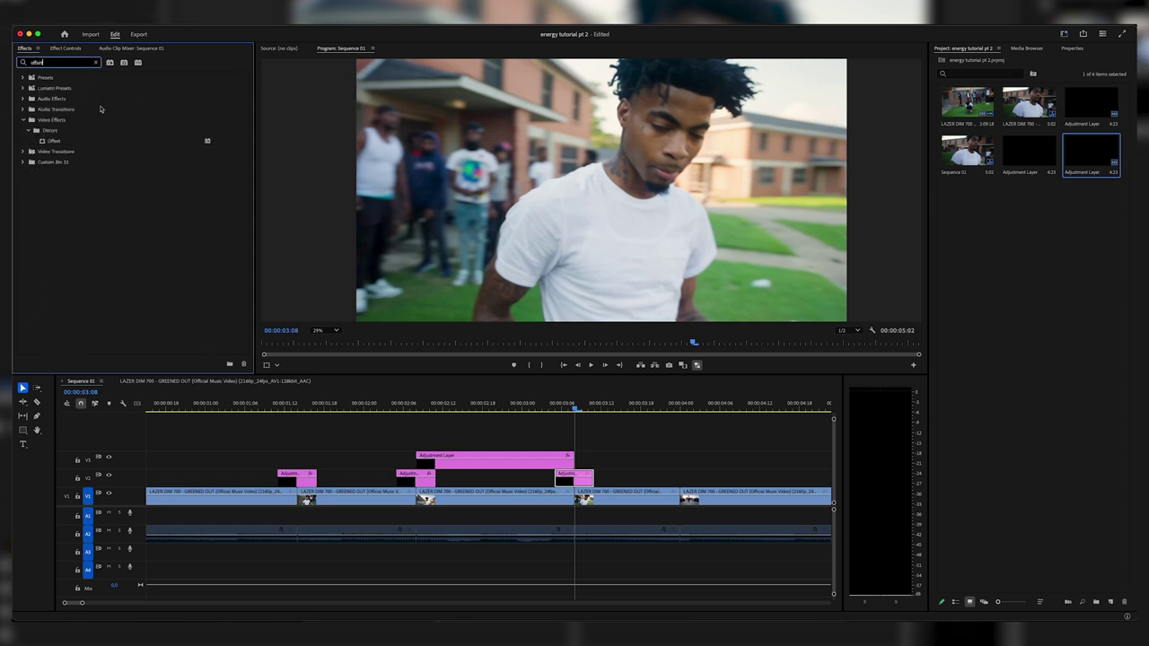
{"action": "double_click", "coordinate": [54, 141]}
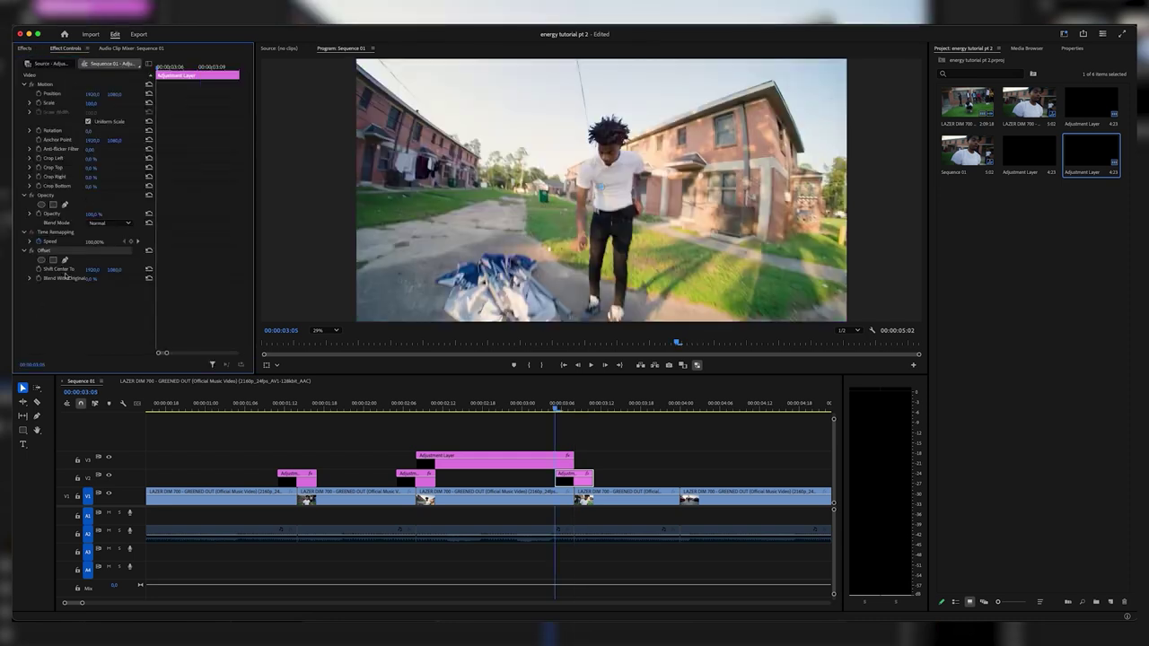
- Keyframe Offset's Shift Center To at 00:00:03:05, and raise its vertical value to about 20500 at 00:00:03:10
{"action": "left_click", "coordinate": [37, 268]}
{"action": "left_click", "coordinate": [590, 406]}
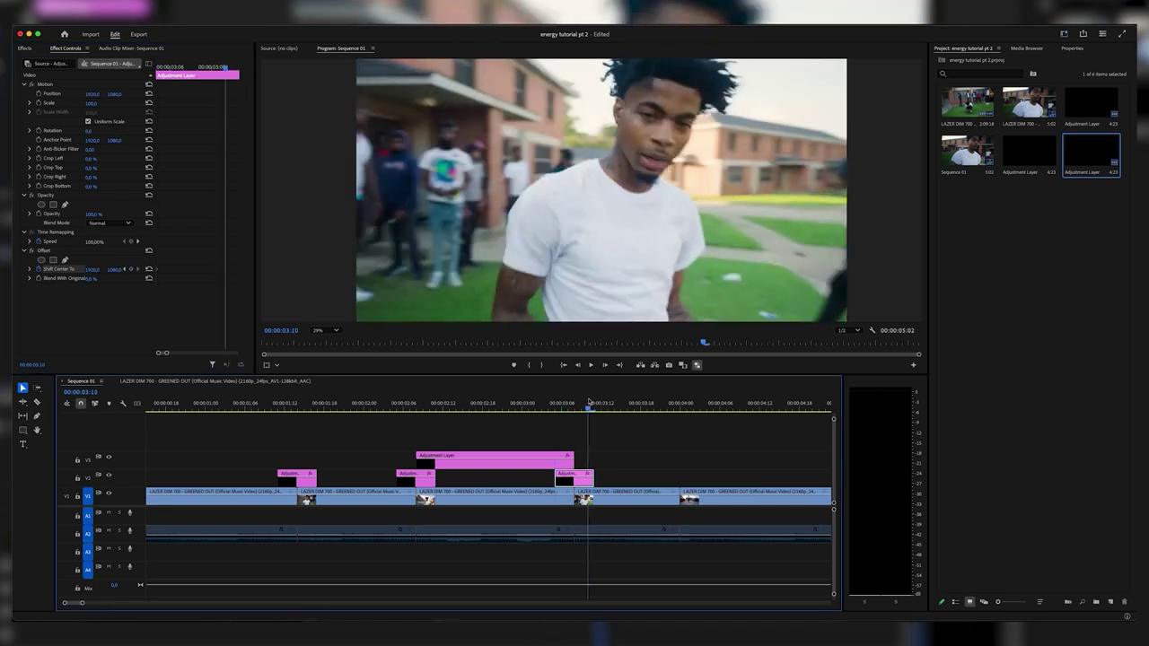
{"action": "left_click", "coordinate": [114, 270]}
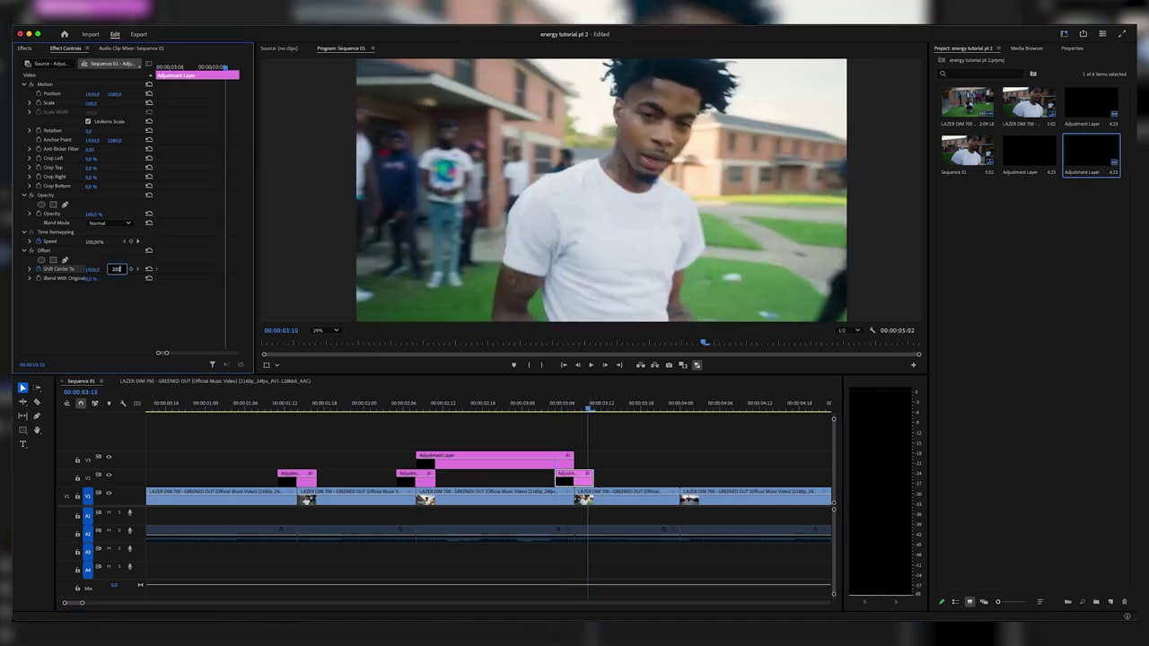
{"action": "key", "text": "Return"}
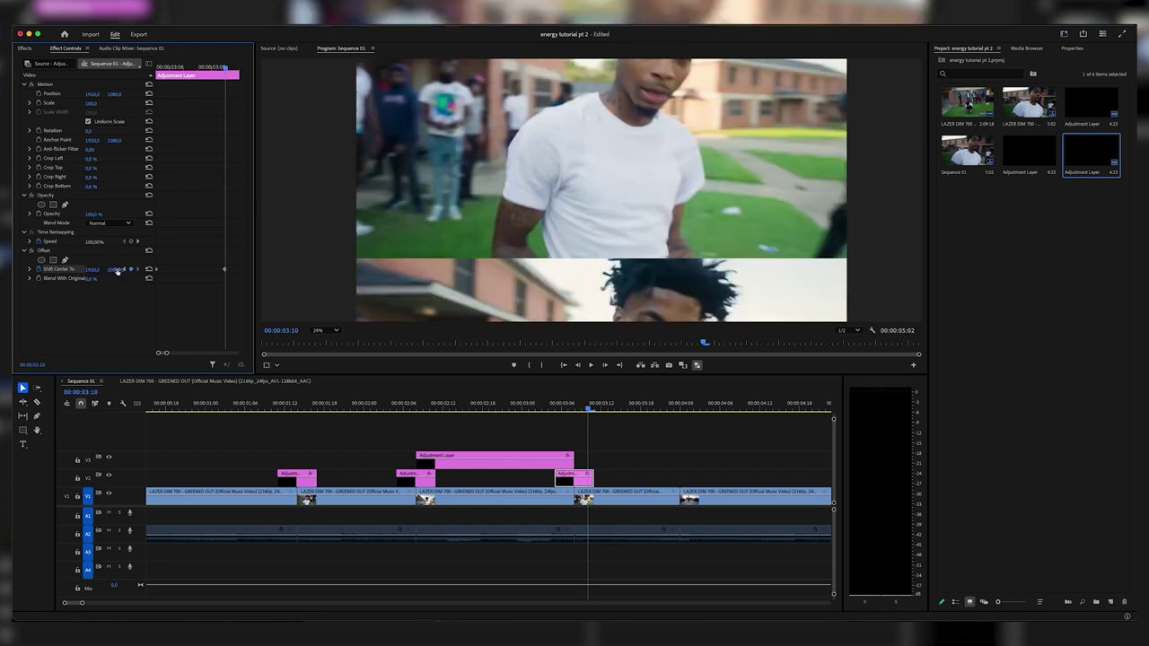
{"action": "left_click_drag", "start_coordinate": [117, 269], "coordinate": [169, 269]}
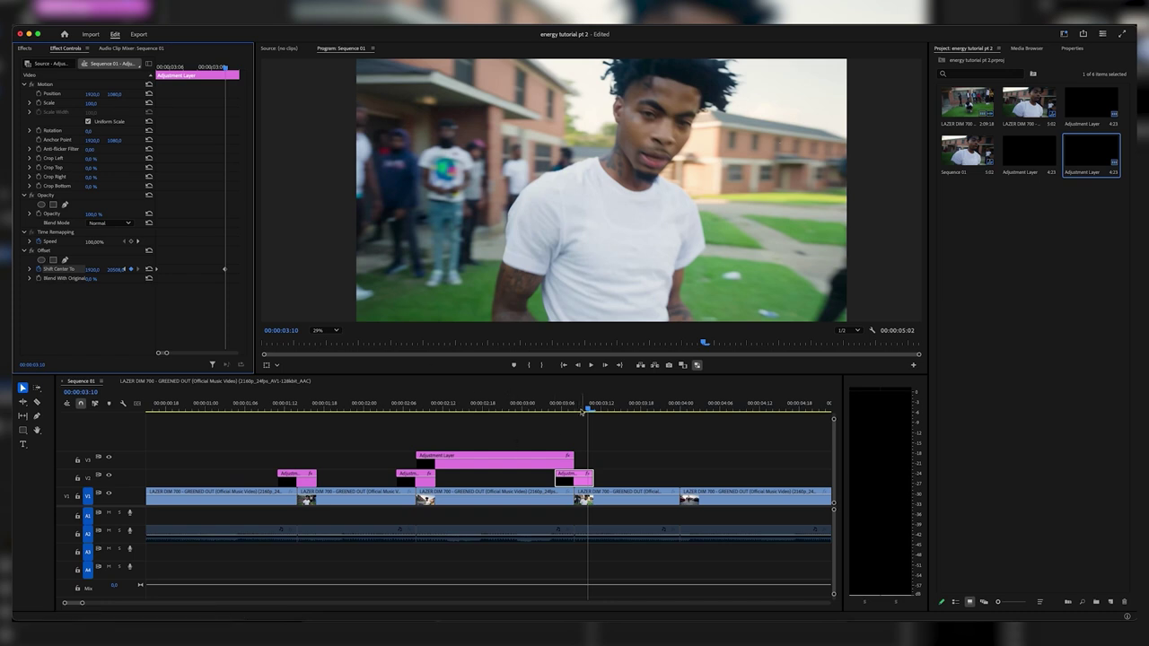
- Play the third cut to check the vertical offset motion, and return to the adjustment layer's start at 00:00:03:05
{"action": "left_click_drag", "start_coordinate": [588, 408], "coordinate": [565, 399]}
{"action": "key", "text": "space"}
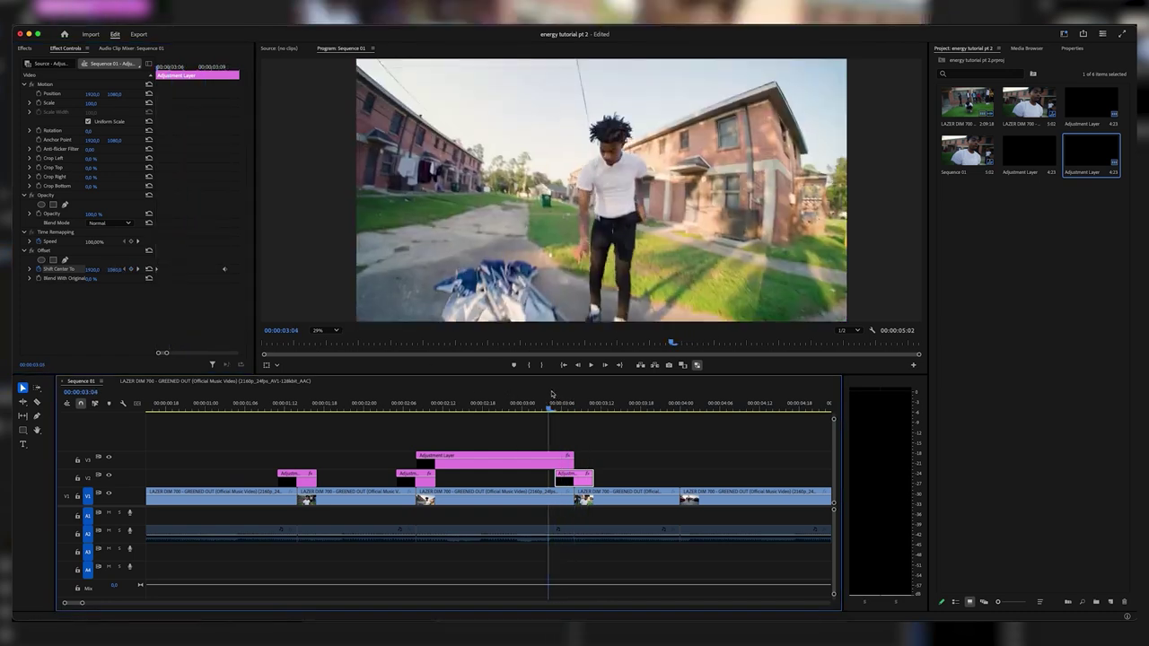
{"action": "mouse_move", "coordinate": [552, 399]}
{"action": "left_mouse_down"}
{"action": "mouse_move", "coordinate": [544, 403]}
{"action": "mouse_move", "coordinate": [602, 404]}
{"action": "mouse_move", "coordinate": [537, 414]}
{"action": "mouse_move", "coordinate": [556, 410]}
{"action": "left_mouse_up"}
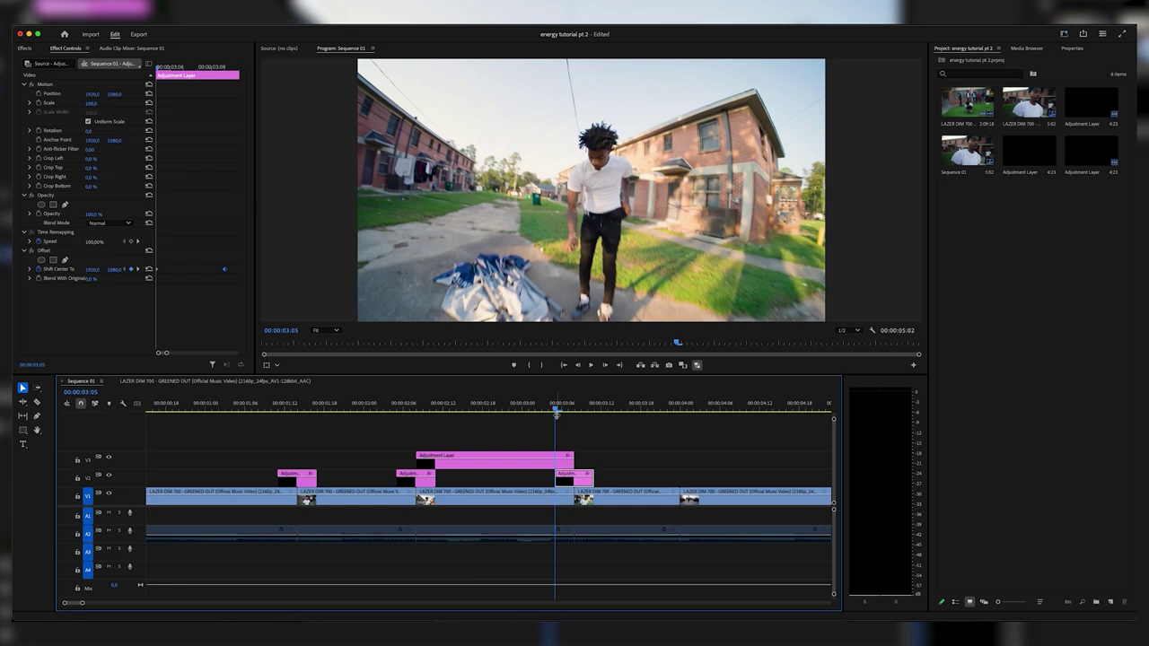
- Find the Directional Blur effect and apply it to the adjustment layer over the third cut
{"action": "key", "text": "shift+7"}
{"action": "left_click", "coordinate": [38, 62]}
{"action": "type", "text": "directi"}
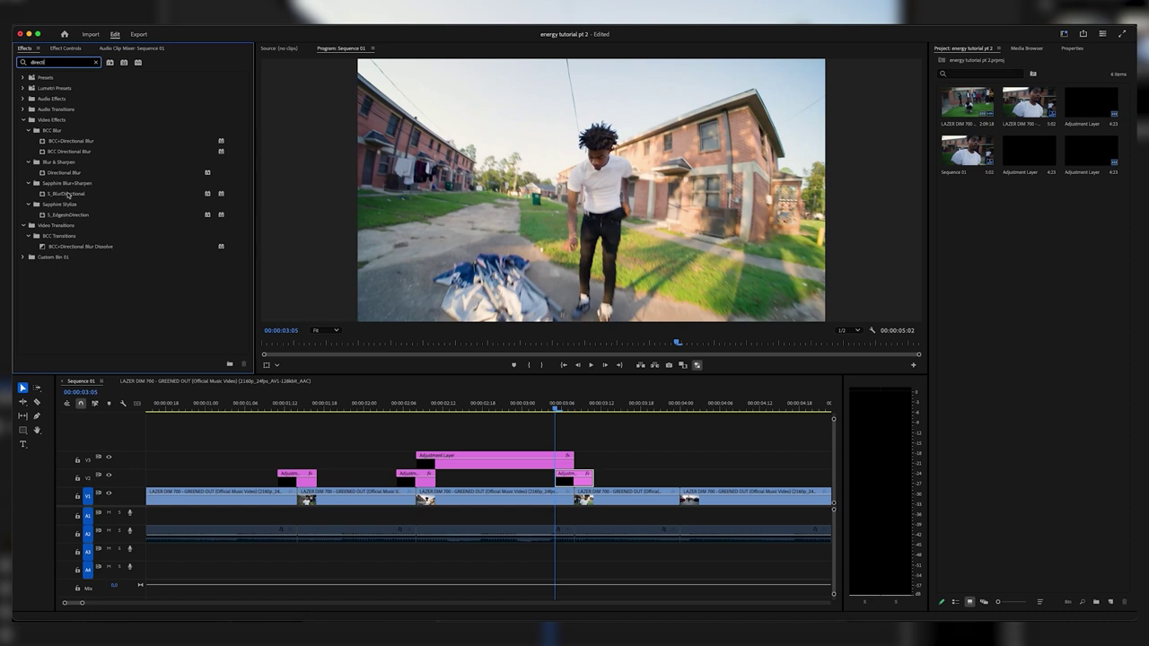
{"action": "left_click_drag", "start_coordinate": [69, 173], "coordinate": [568, 483]}
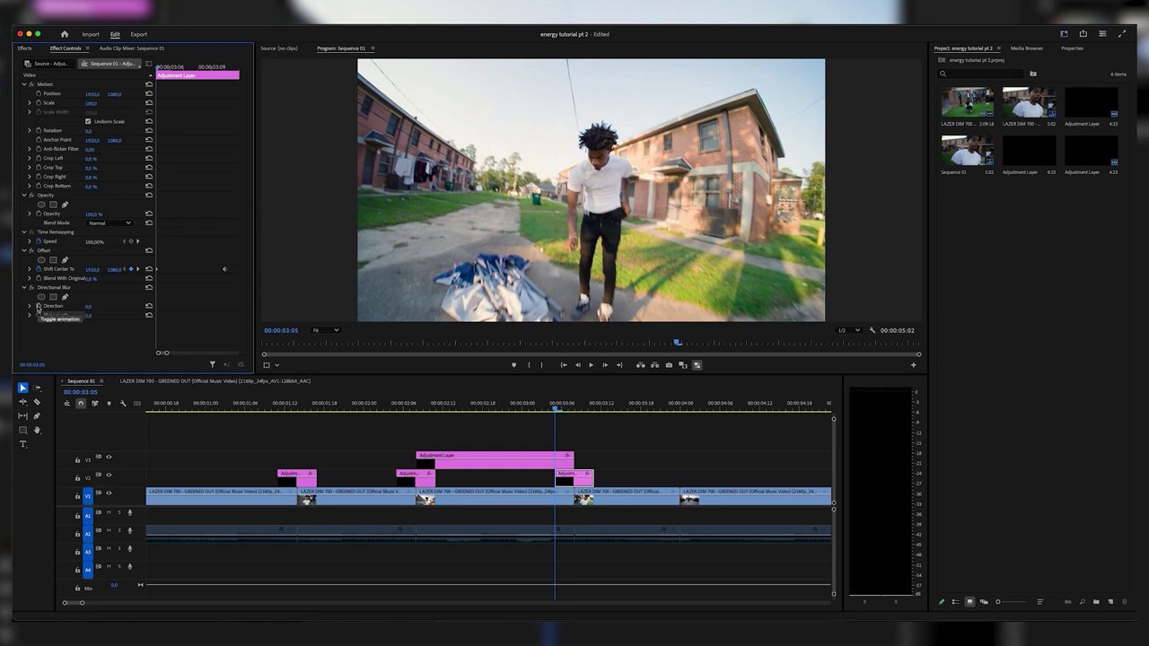
- Enable Blur Length keyframes at 00:00:03:05 and set Blur Length to about 87 on the next frame, 00:00:03:06
{"action": "left_click", "coordinate": [39, 316]}
{"action": "key", "text": "Right"}
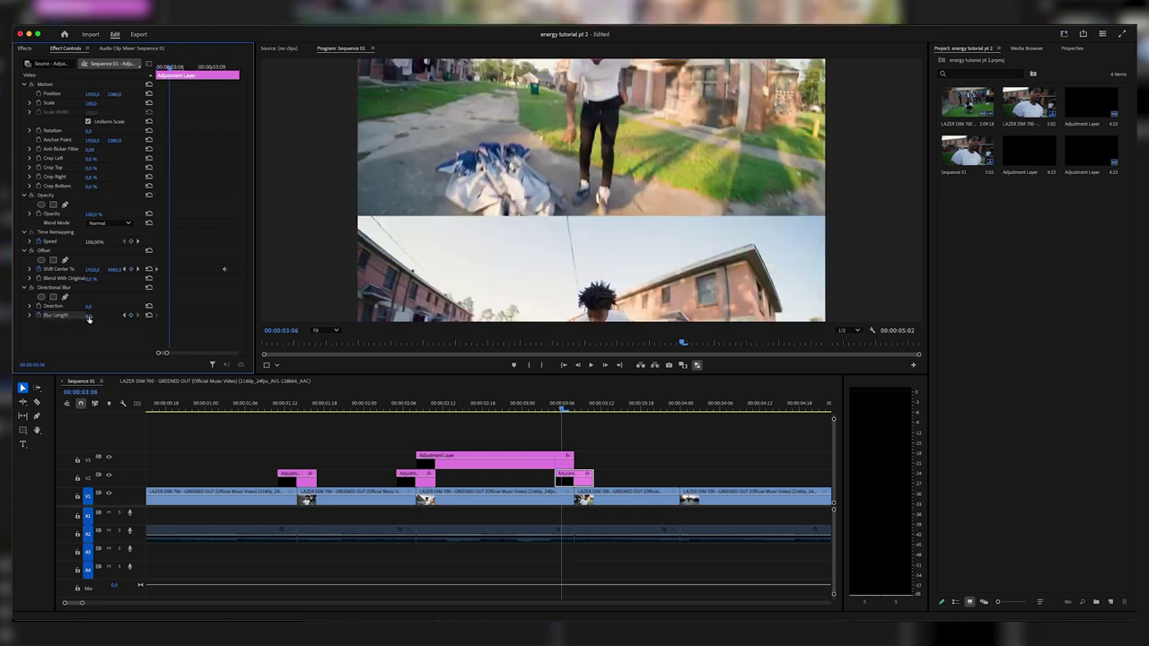
{"action": "key", "text": "Right"}
{"action": "key", "text": "Left"}
{"action": "mouse_move", "coordinate": [89, 317]}
{"action": "left_mouse_down"}
{"action": "mouse_move", "coordinate": [157, 317]}
{"action": "mouse_move", "coordinate": [97, 316]}
{"action": "left_mouse_up"}
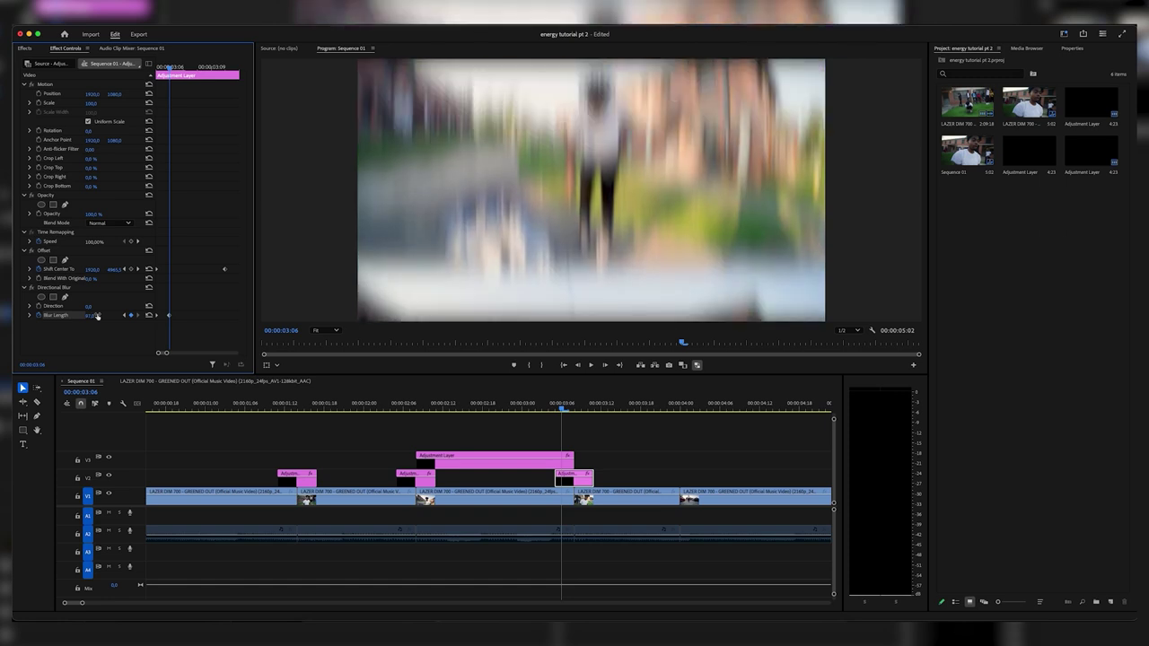
- Keyframe Directional Blur's Blur Length to hold at 87 at 00:00:03:09, and reset it to 0 at 00:00:03:11
{"action": "key", "text": "Right"}
{"action": "key", "text": "Right"}
{"action": "key", "text": "Right"}
{"action": "key", "text": "Right"}
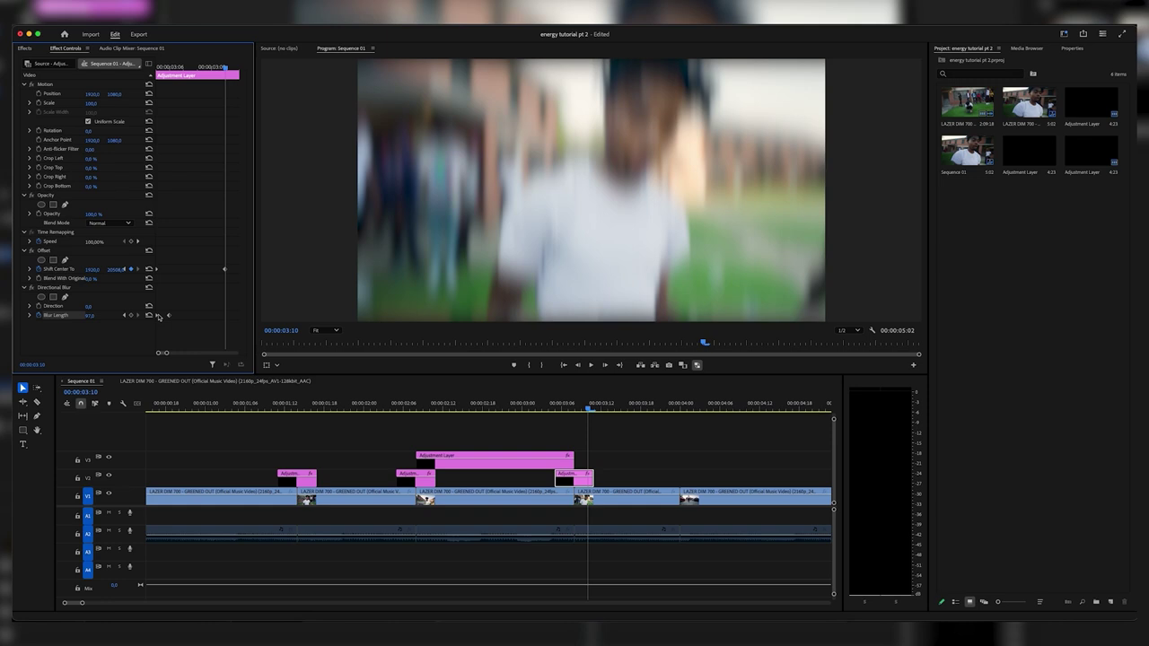
{"action": "key", "text": "Left"}
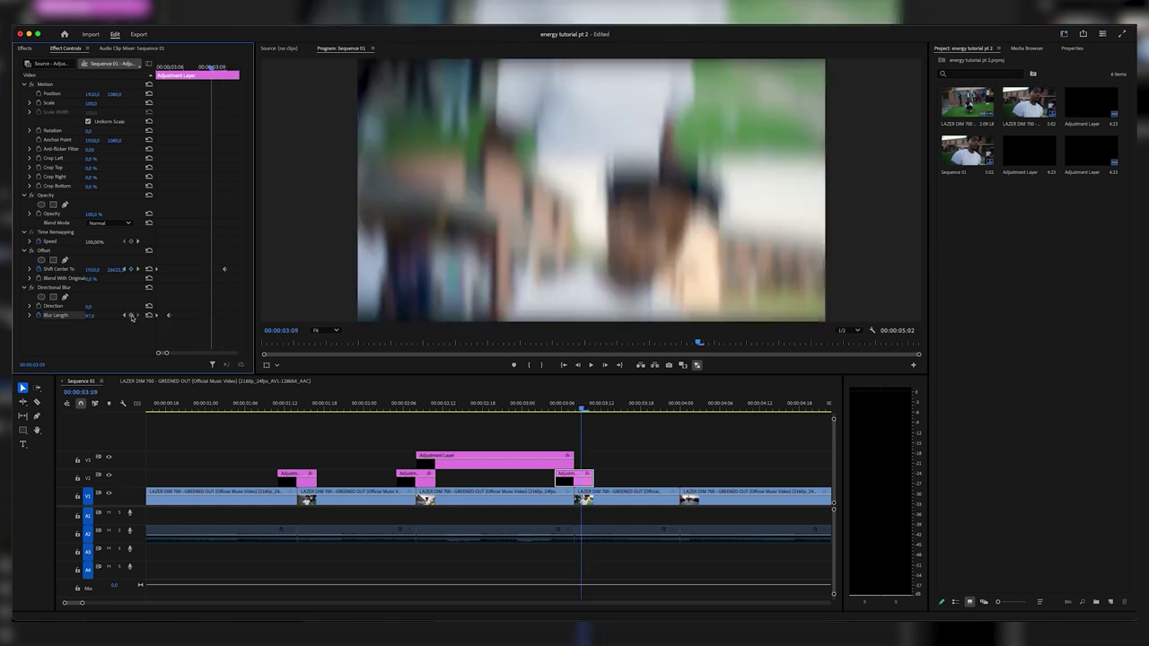
{"action": "key", "text": "Right"}
{"action": "key", "text": "Right"}
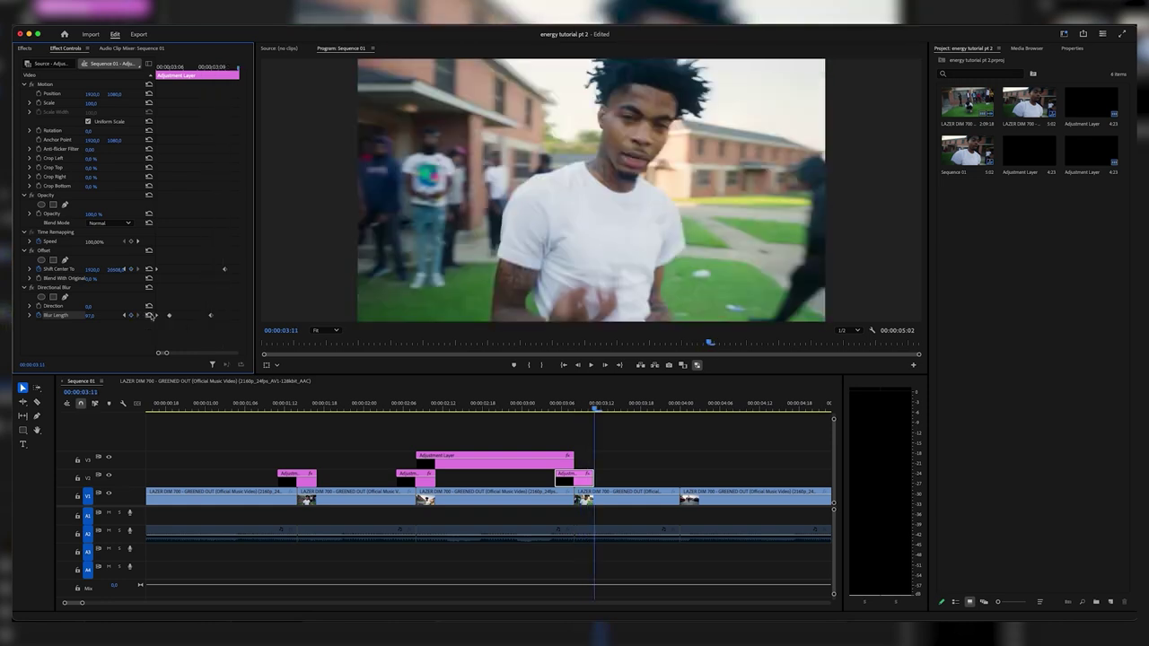
- Step through and play the third cut to check the directional blur, and return to 00:00:03:05
{"action": "key", "text": "Left"}
{"action": "key", "text": "Left"}
{"action": "key", "text": "Left"}
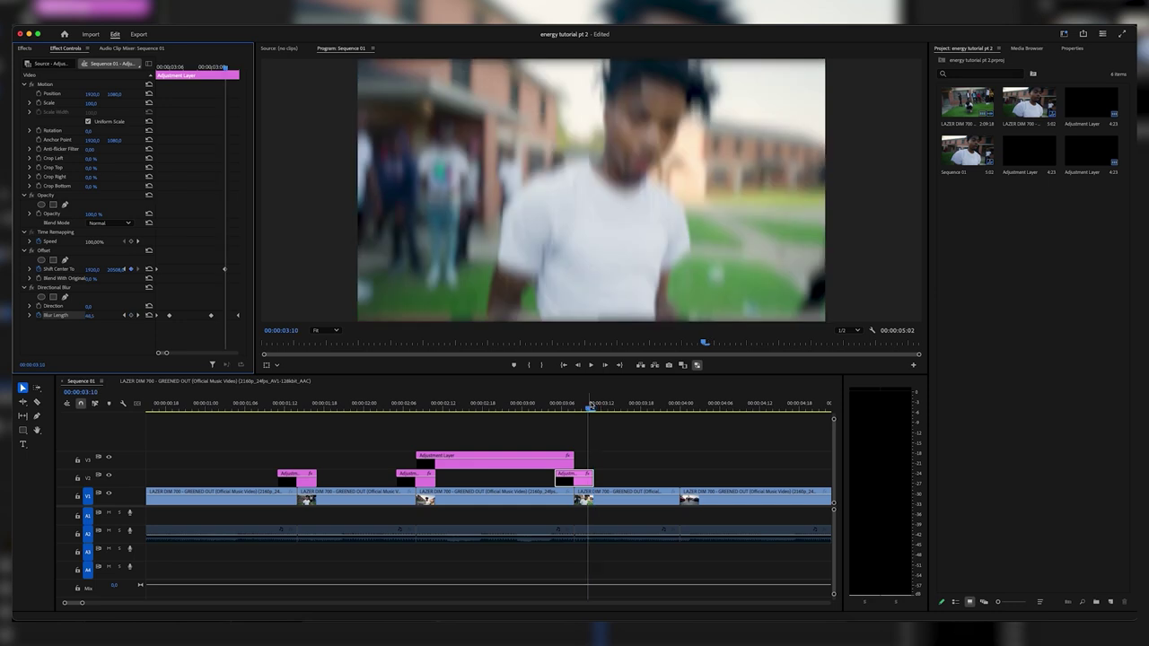
{"action": "key", "text": "Right"}
{"action": "key", "text": "Right"}
{"action": "key", "text": "Left"}
{"action": "key", "text": "Right"}
{"action": "key", "text": "Left"}
{"action": "key", "text": "Left"}
{"action": "key", "text": "Left"}
{"action": "key", "text": "Left"}
{"action": "key", "text": "Left"}
{"action": "key", "text": "Left"}
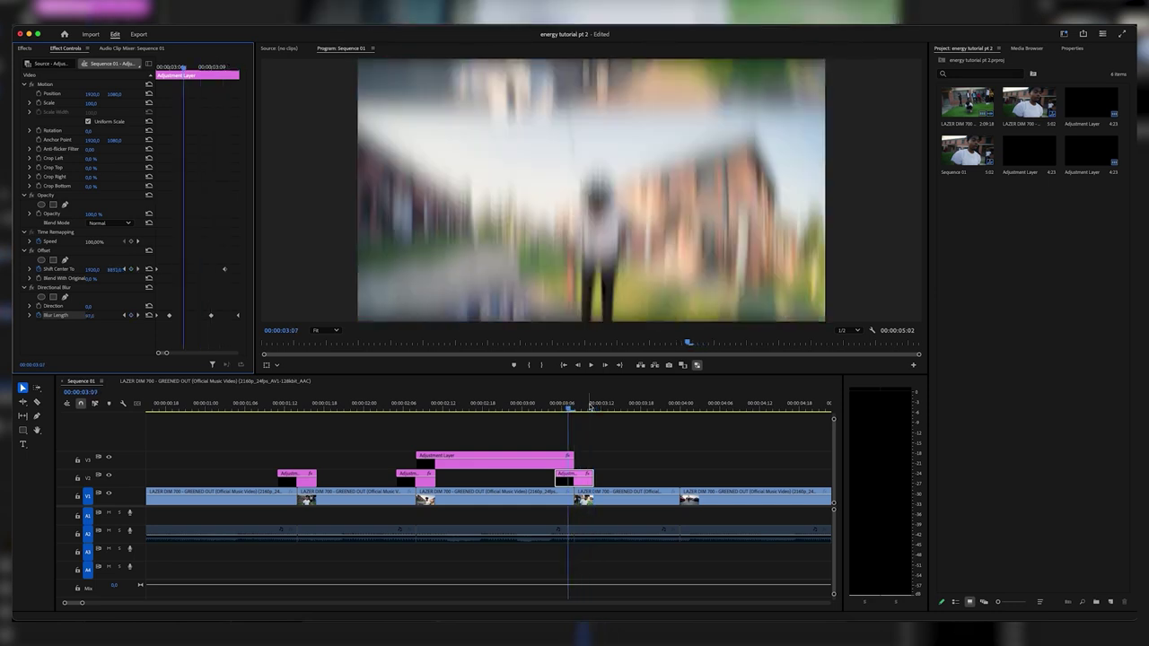
{"action": "key", "text": "space"}
{"action": "mouse_move", "coordinate": [569, 408]}
{"action": "left_mouse_down"}
{"action": "mouse_move", "coordinate": [508, 407]}
{"action": "mouse_move", "coordinate": [592, 406]}
{"action": "mouse_move", "coordinate": [542, 406]}
{"action": "mouse_move", "coordinate": [556, 406]}
{"action": "left_mouse_up"}
{"action": "left_click", "coordinate": [513, 410]}
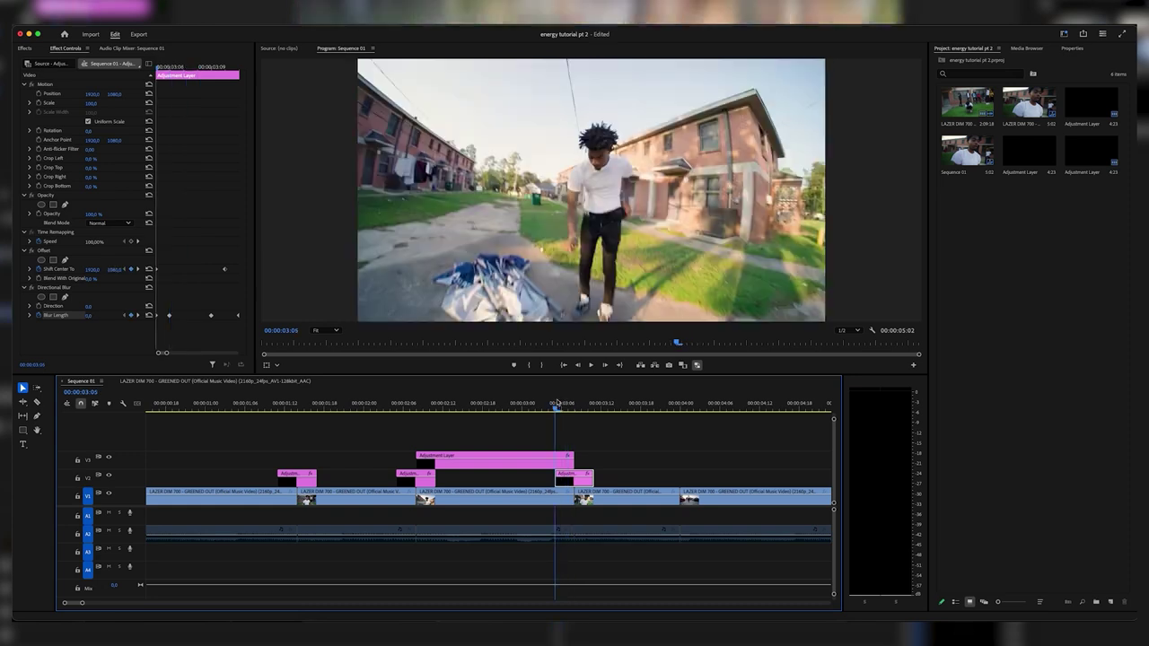
- Find the Transform effect, apply it to the adjustment layer over the third cut, and enable its Scale keyframes at 00:00:03:05
{"action": "left_click", "coordinate": [24, 47]}
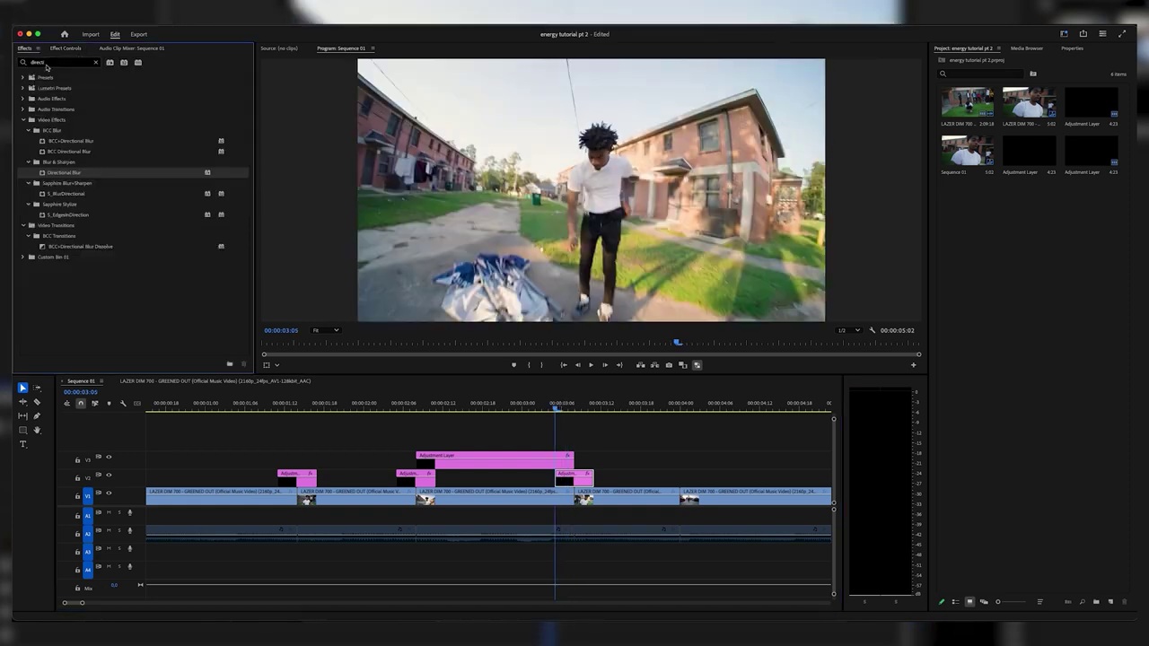
{"action": "type", "text": "trans"}
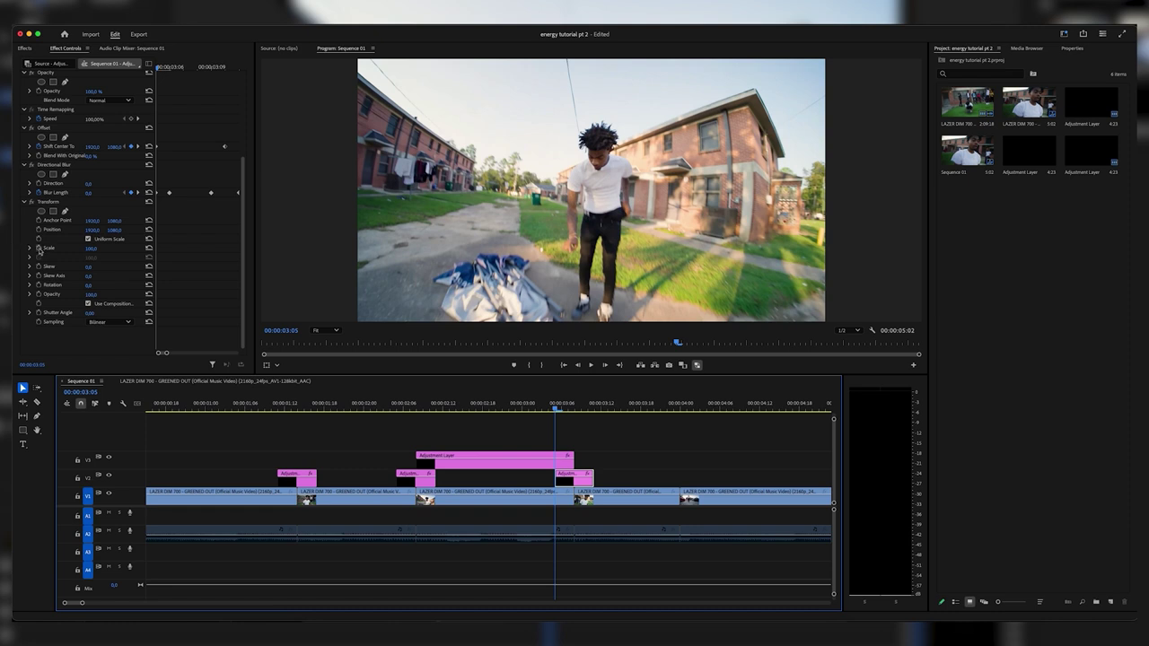
{"action": "left_click", "coordinate": [39, 249]}
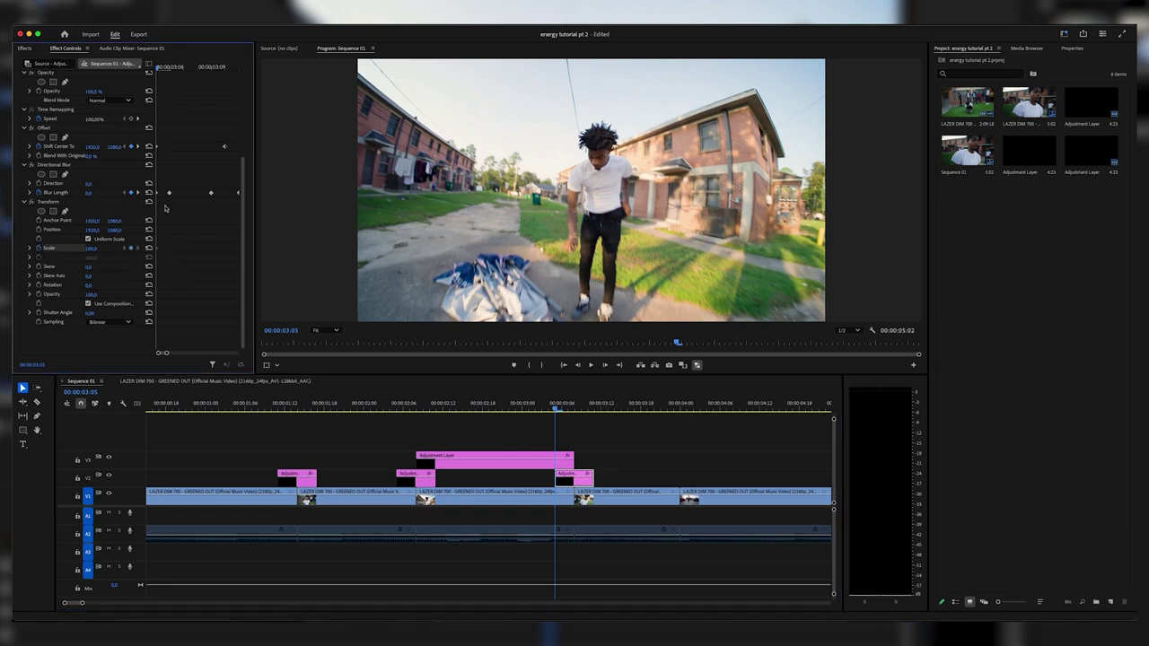
- Set the Transform effect's Scale to 170 at 00:00:03:06
{"action": "key", "text": "Right"}
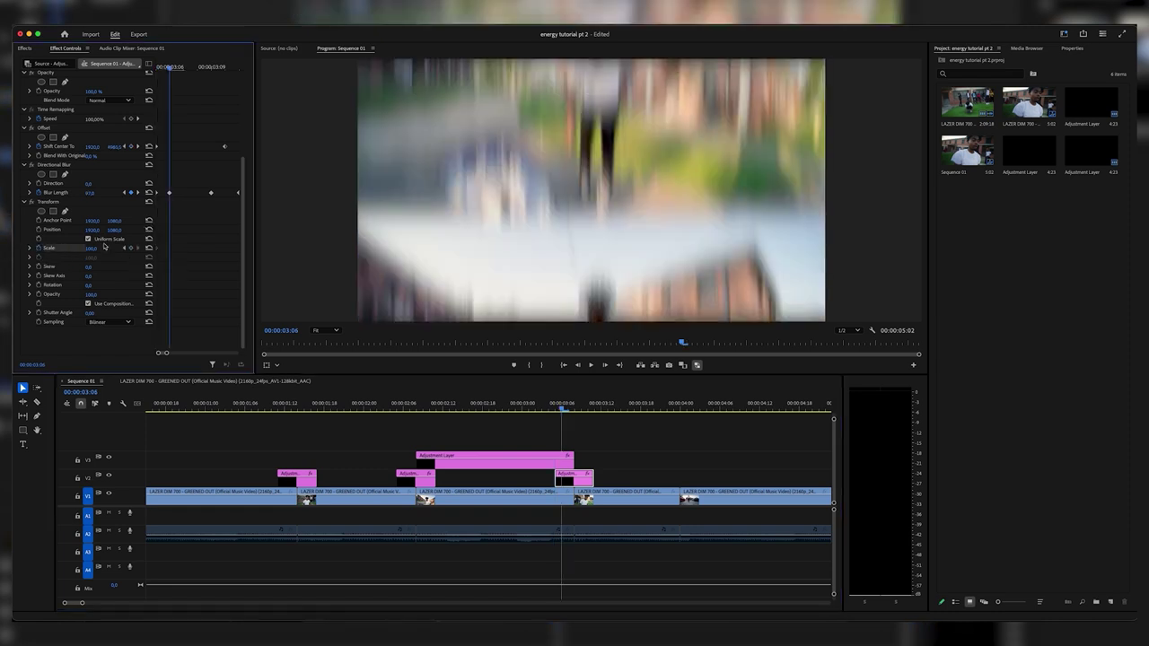
{"action": "type", "text": "1"}
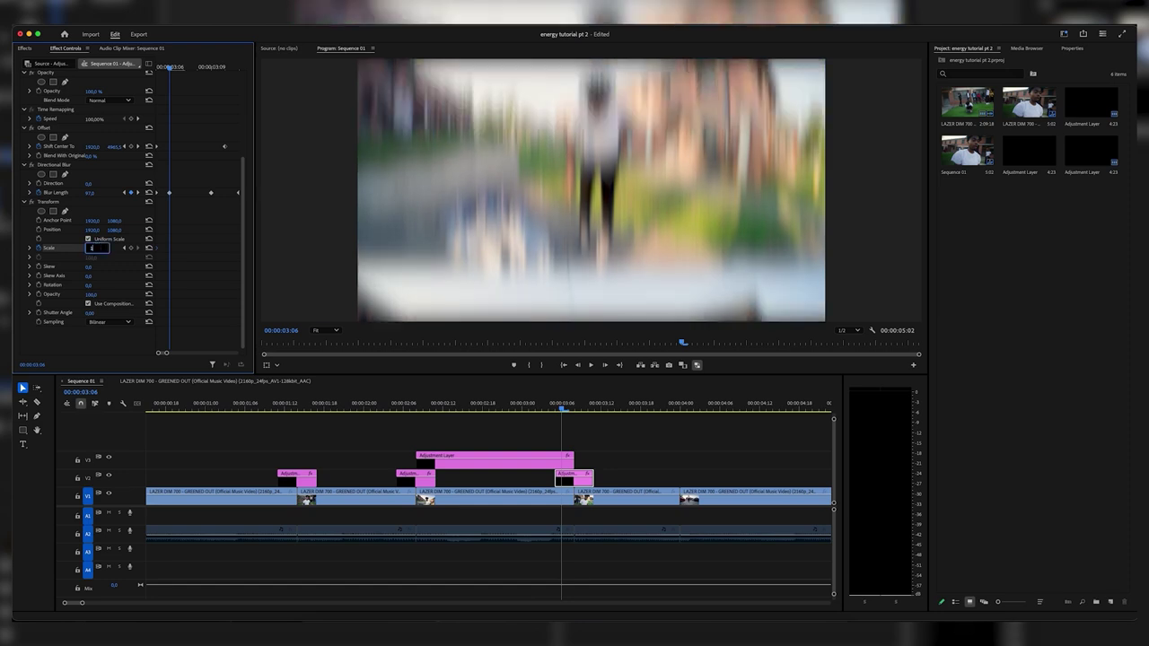
{"action": "type", "text": "70"}
{"action": "key", "text": "Return"}
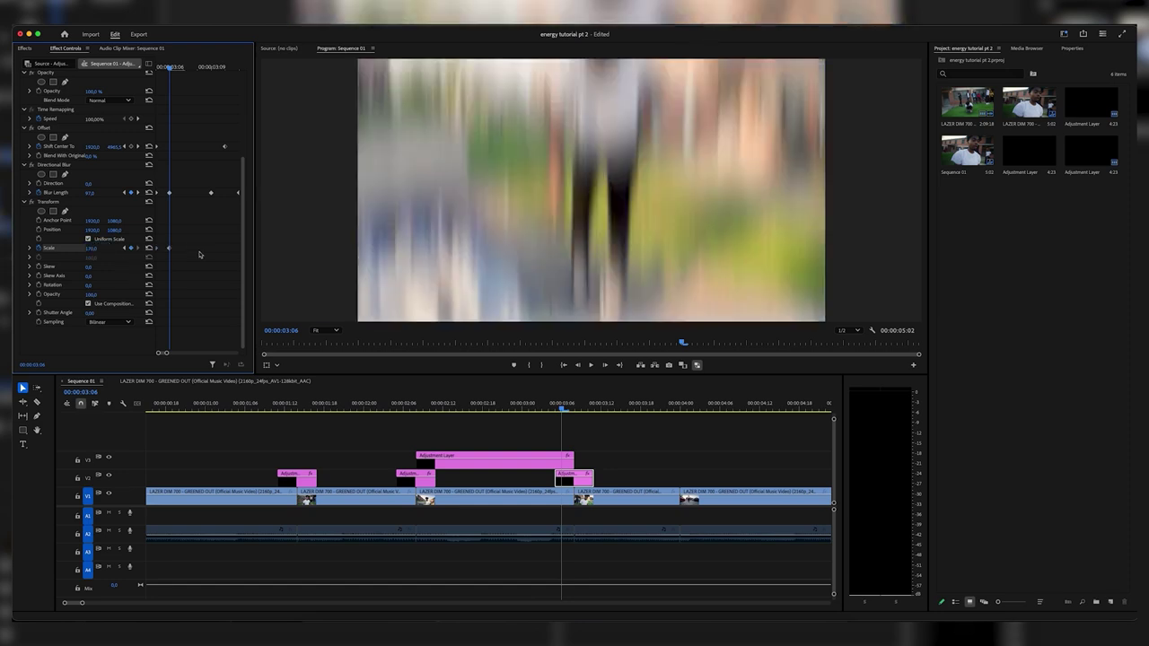
- Add a holding Scale keyframe of 170 at 00:00:03:10, and reset the Transform Scale to 100 at 00:00:03:11
{"action": "key", "text": "Right"}
{"action": "key", "text": "Right"}
{"action": "key", "text": "Right"}
{"action": "key", "text": "Right"}
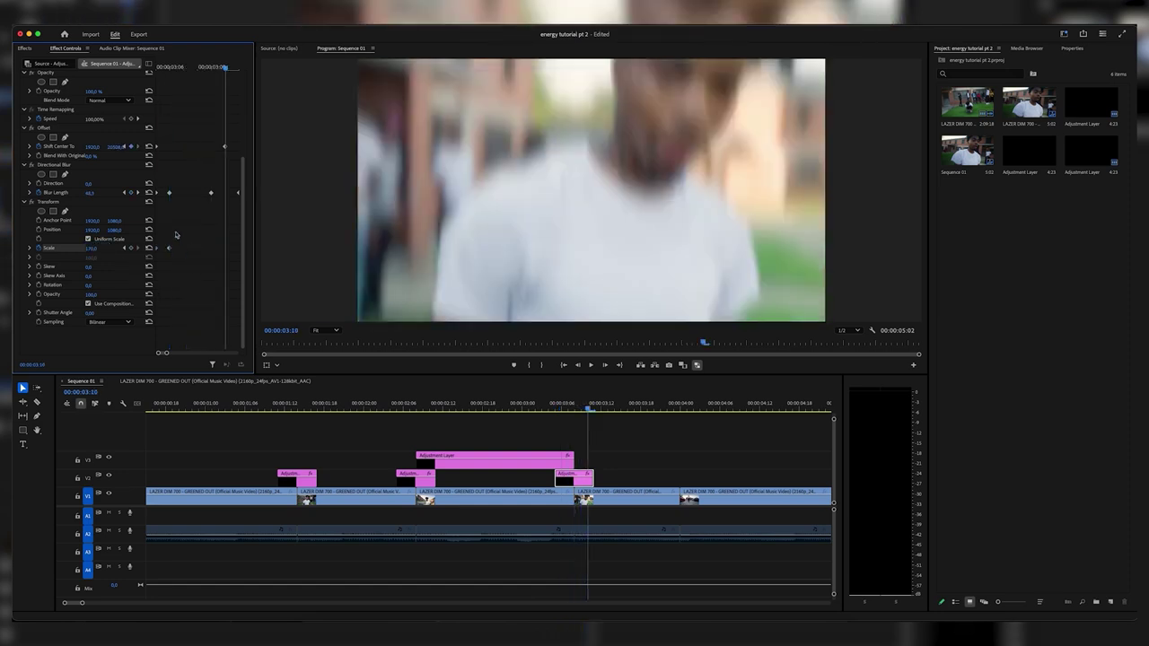
{"action": "key", "text": "Right"}
{"action": "key", "text": "Left"}
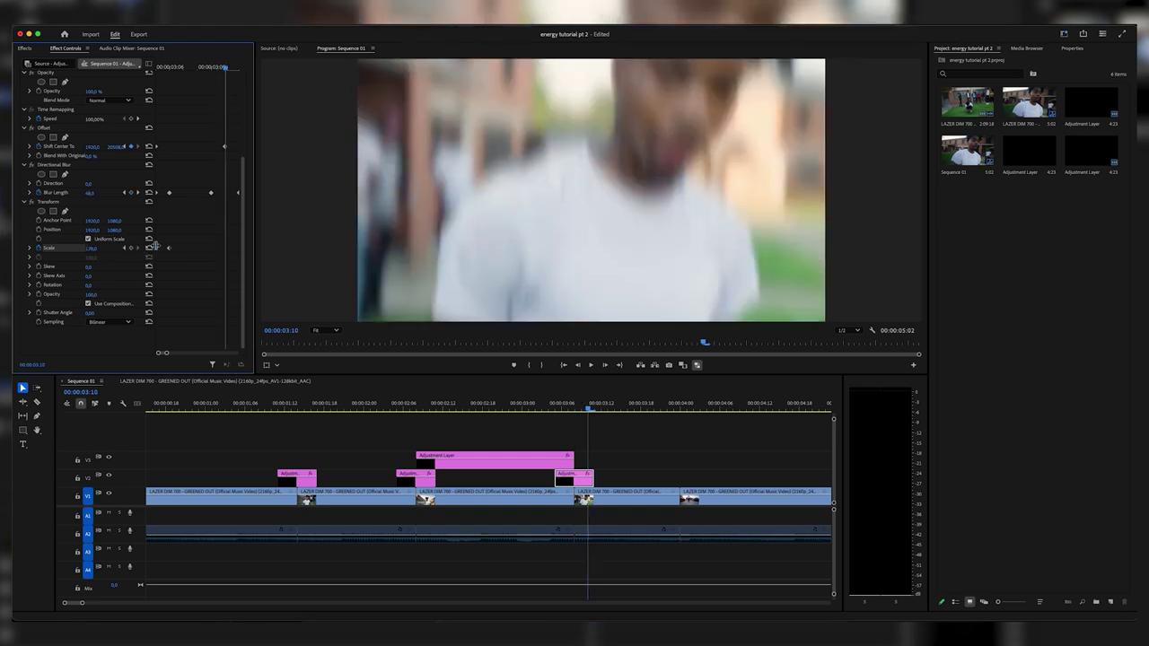
{"action": "key", "text": "Right"}
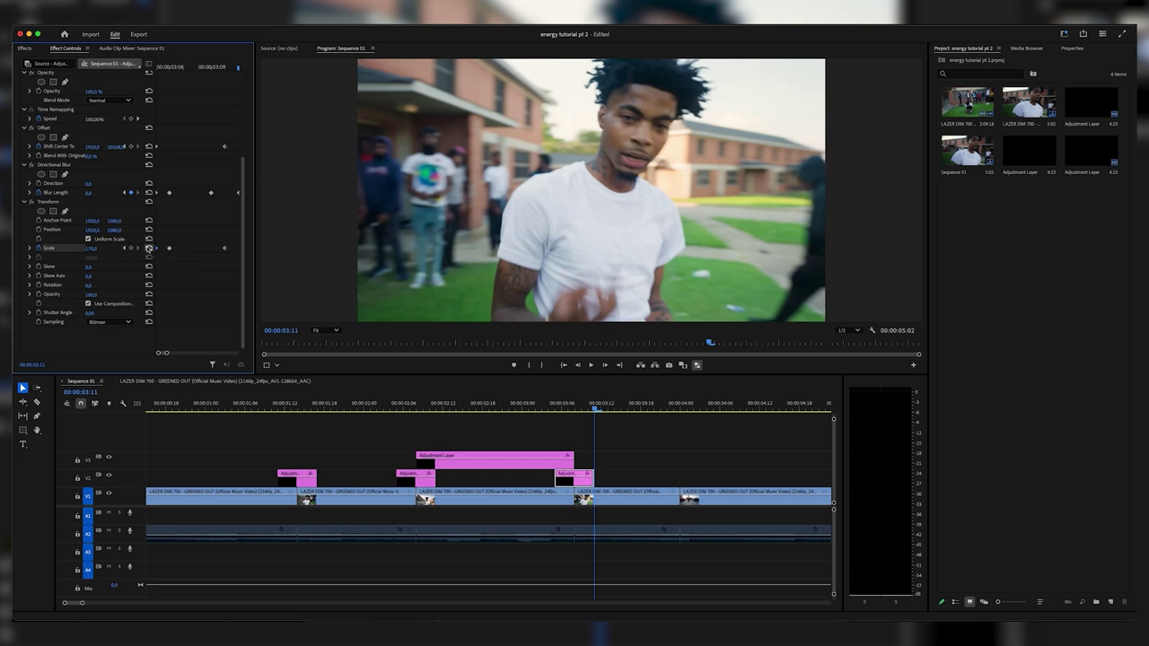
- Move the holding Scale keyframe one frame earlier, to 00:00:03:09
{"action": "key", "text": "Left"}
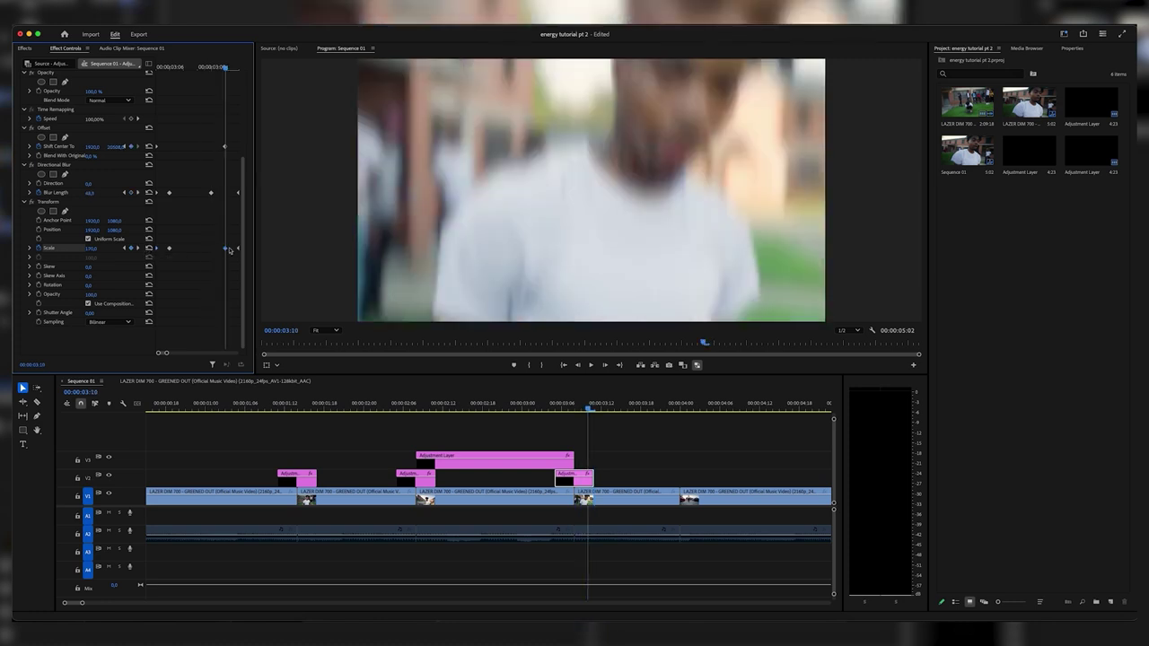
{"action": "left_click_drag", "start_coordinate": [226, 251], "coordinate": [213, 251]}
{"action": "key", "text": "Left"}
{"action": "key", "text": "Left"}
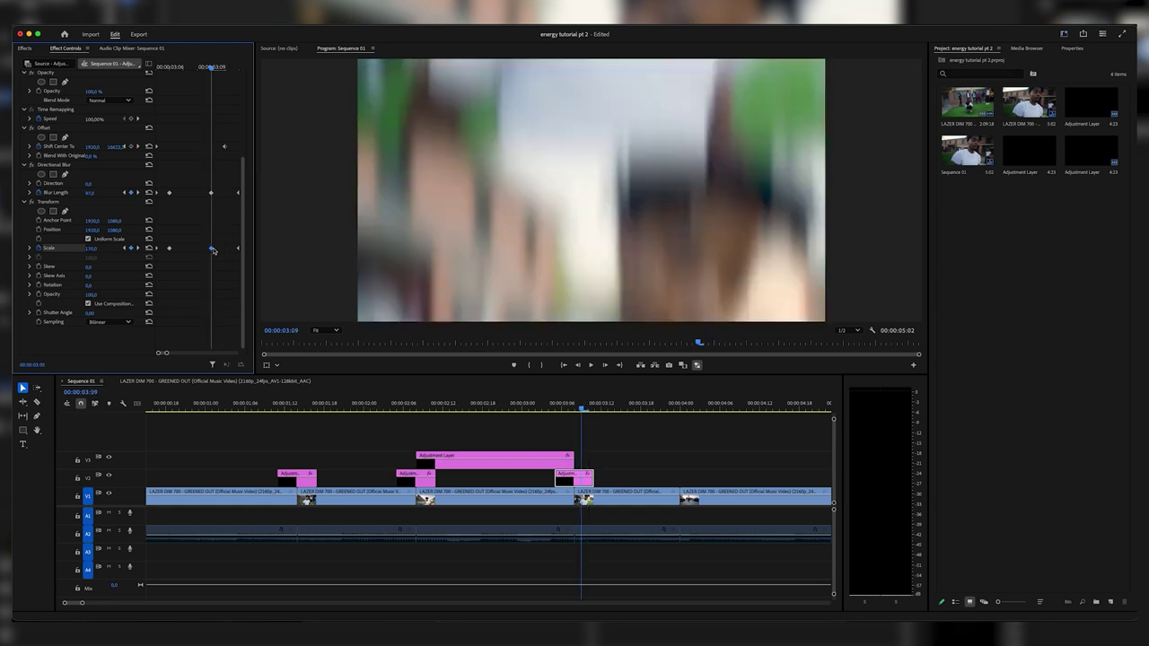
- Step frame by frame through the end of the third transition to check the scale-down after the holding keyframe
{"action": "key", "text": "Right"}
{"action": "key", "text": "Right"}
{"action": "key", "text": "Right"}
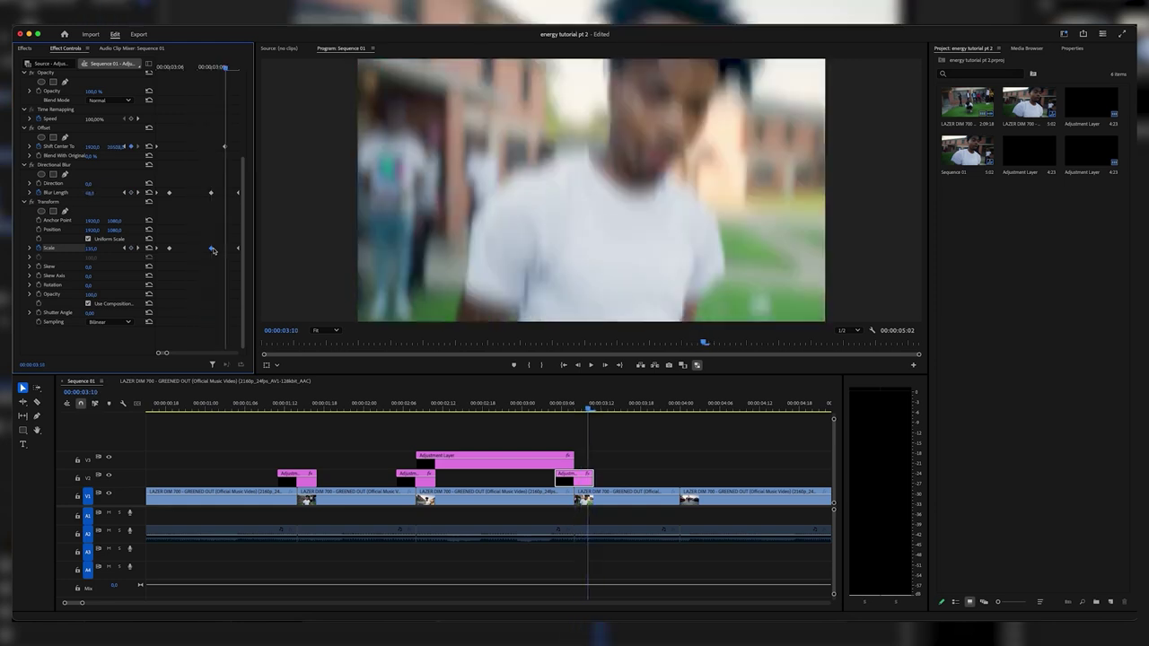
{"action": "key", "text": "Left"}
{"action": "key", "text": "Left"}
{"action": "key", "text": "Right"}
{"action": "key", "text": "Right"}
{"action": "key", "text": "Left"}
{"action": "key", "text": "Left"}
{"action": "key", "text": "Right"}
{"action": "key", "text": "Right"}
{"action": "key", "text": "Left"}
{"action": "key", "text": "Left"}
{"action": "key", "text": "Left"}
{"action": "key", "text": "Left"}
{"action": "key", "text": "Left"}
{"action": "key", "text": "Left"}
- Play the third cut repeatedly to check the zoom combined with the blurred offset
{"action": "left_click", "coordinate": [521, 404]}
{"action": "key", "text": "space"}
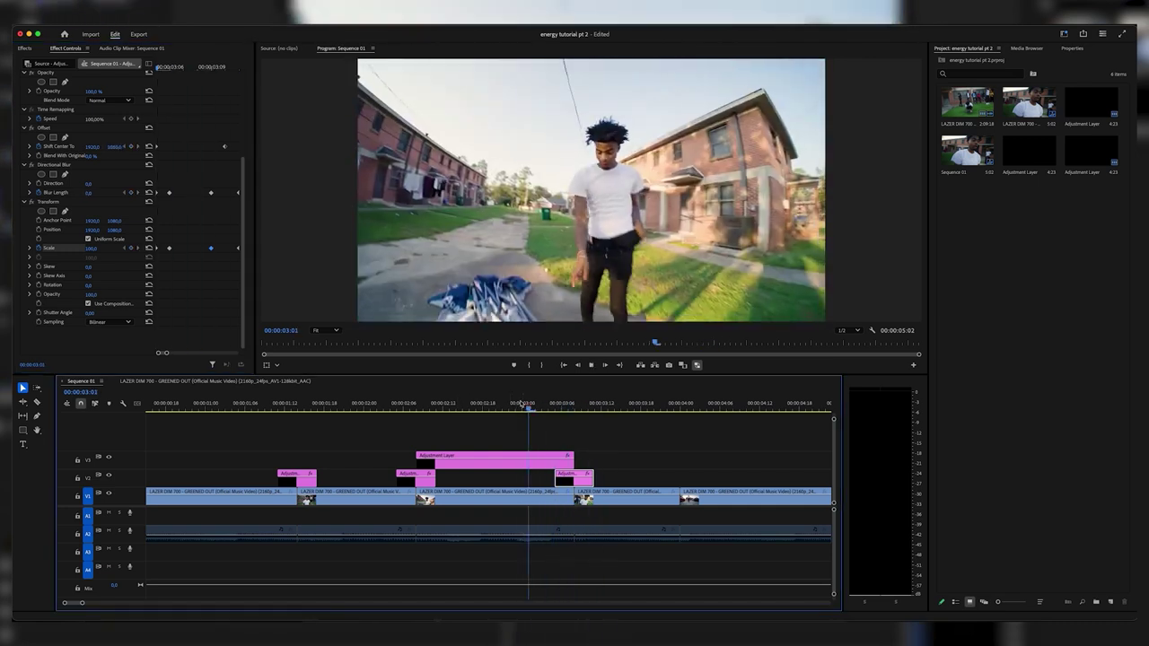
{"action": "left_click", "coordinate": [521, 404]}
{"action": "key", "text": "space"}
{"action": "left_click", "coordinate": [521, 404]}
{"action": "key", "text": "space"}
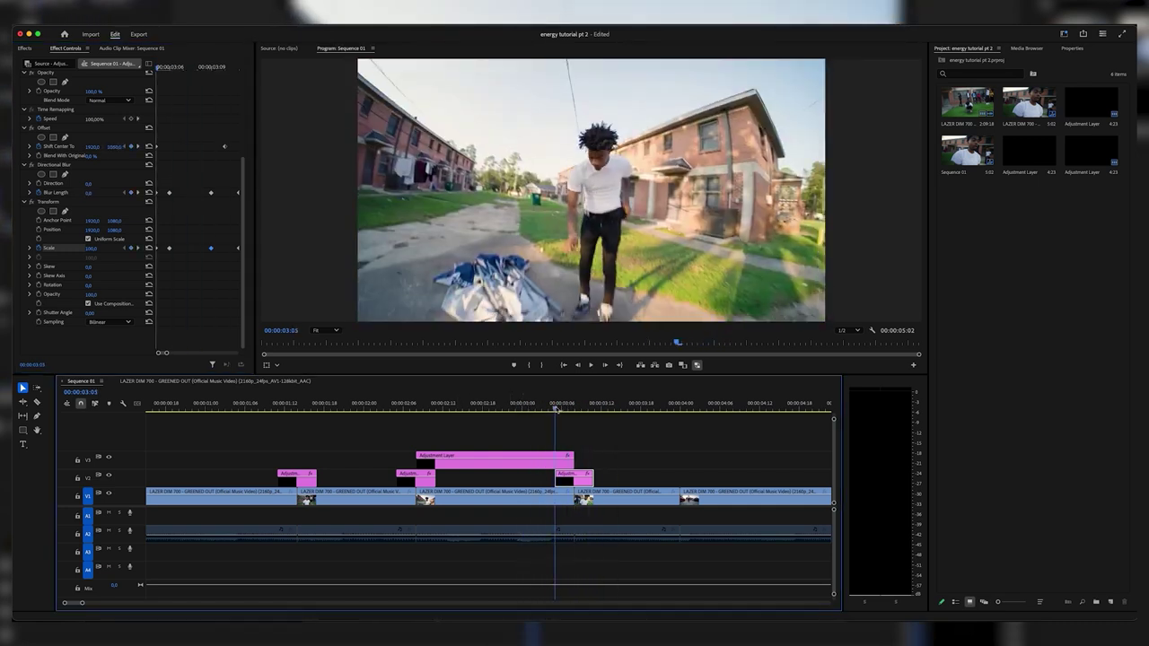
- Find Brightness & Contrast, apply it to the third cut's short adjustment layer, and enable Brightness and Contrast keyframes at 00:00:03:05
{"action": "left_click", "coordinate": [562, 409]}
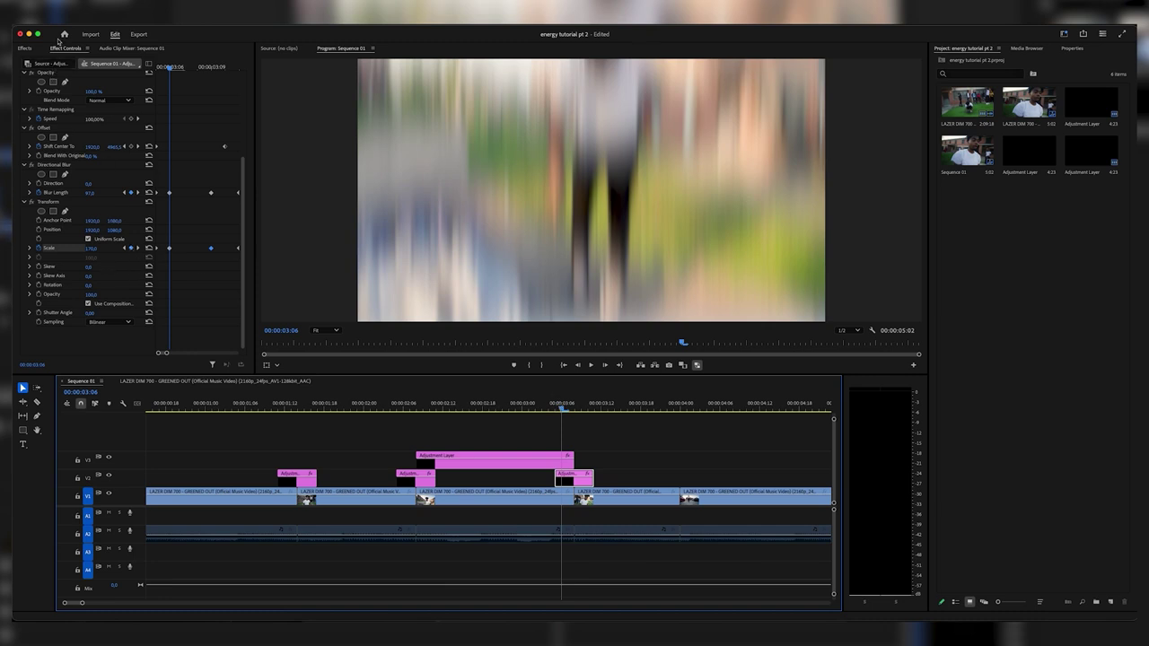
{"action": "left_click", "coordinate": [23, 47]}
{"action": "type", "text": "bright"}
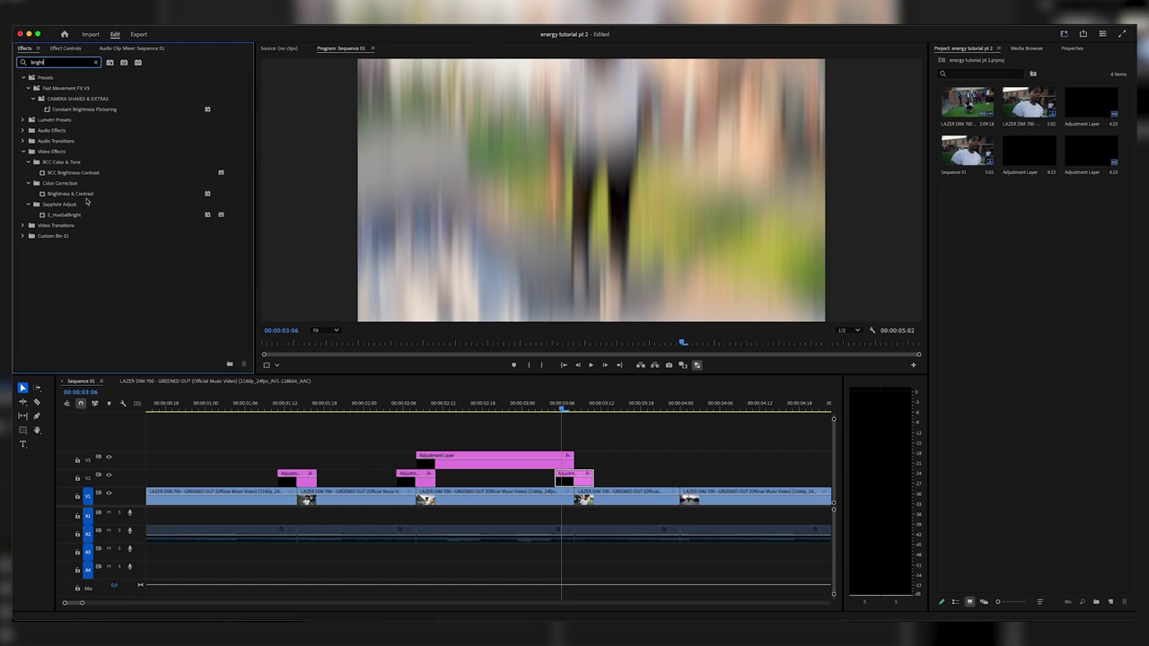
{"action": "left_click_drag", "start_coordinate": [82, 195], "coordinate": [570, 477]}
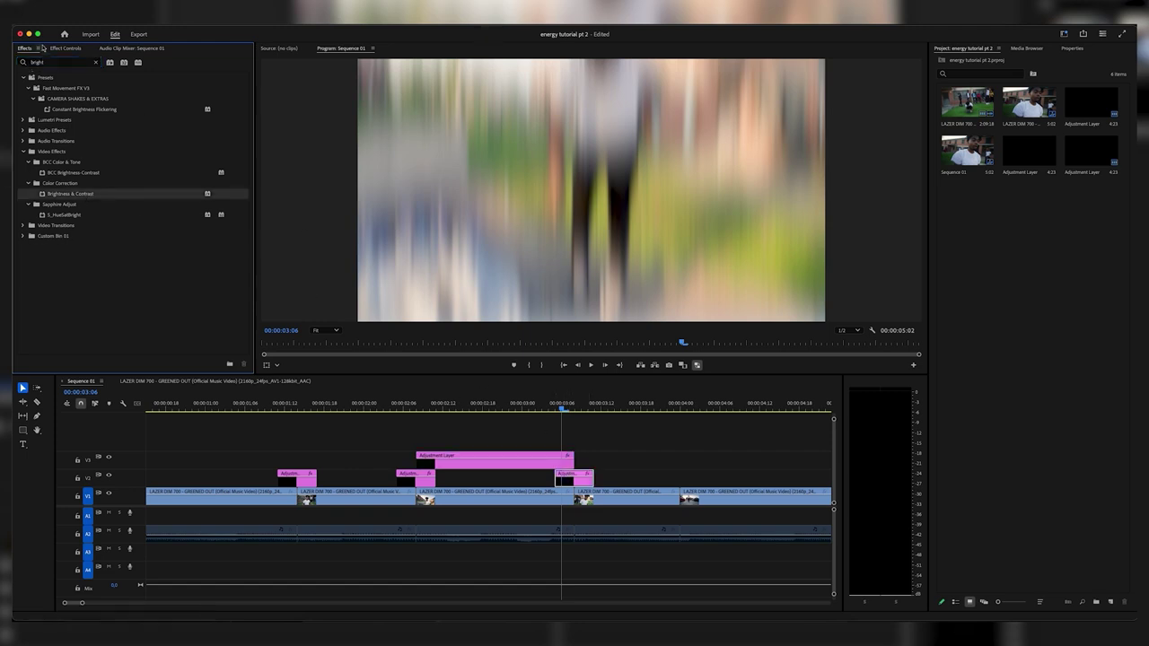
{"action": "left_click", "coordinate": [51, 49]}
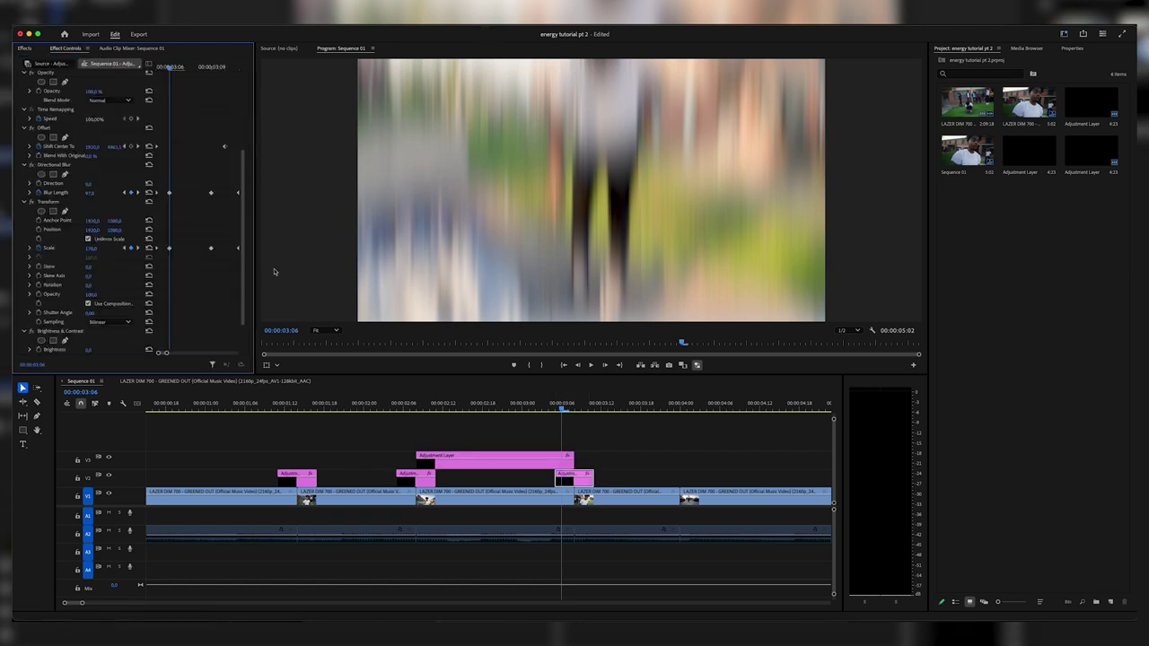
{"action": "key", "text": "Left"}
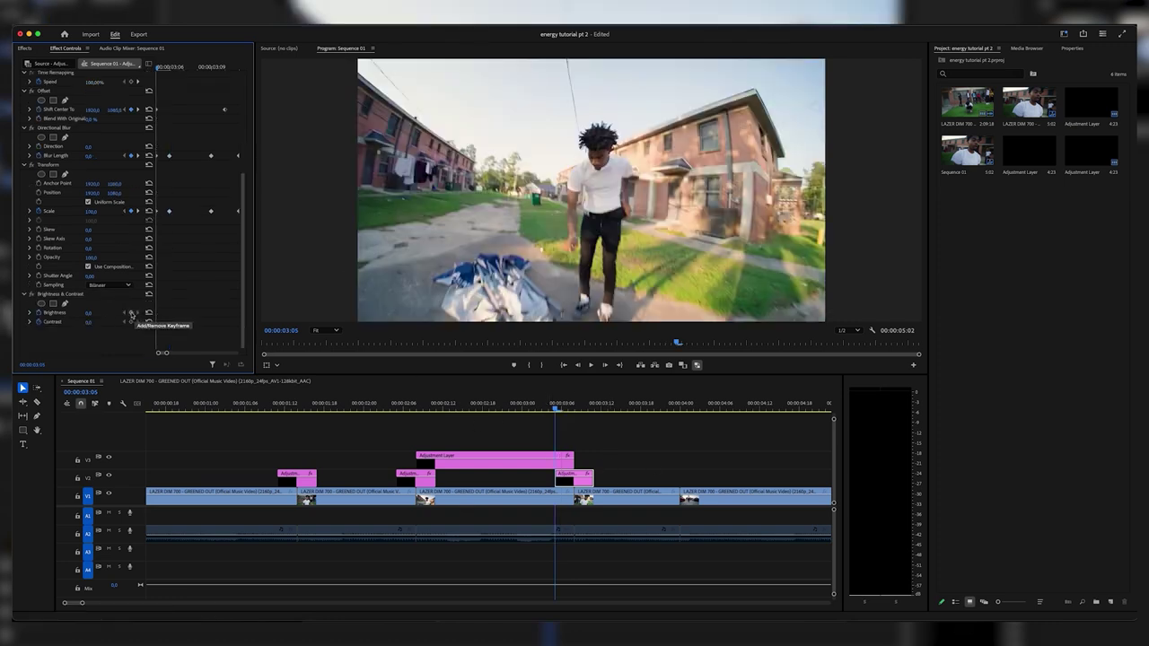
- Set Brightness to 60 and Contrast to 30 at 00:00:03:08
{"action": "key", "text": "Right"}
{"action": "key", "text": "Right"}
{"action": "key", "text": "Right"}
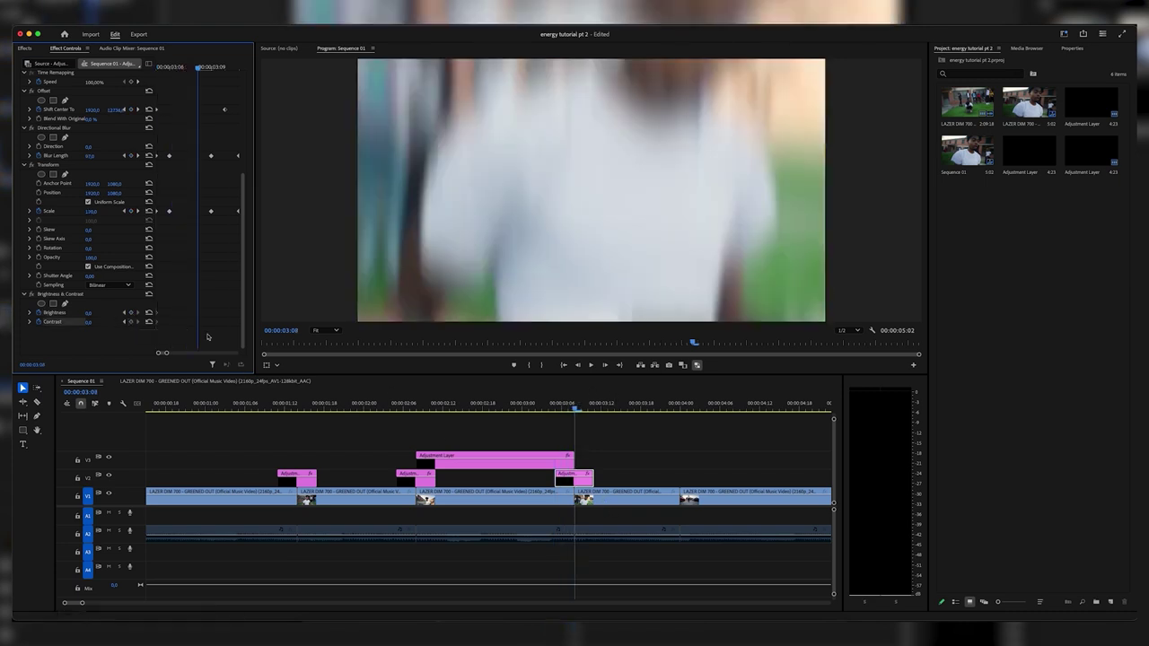
{"action": "left_click", "coordinate": [89, 312]}
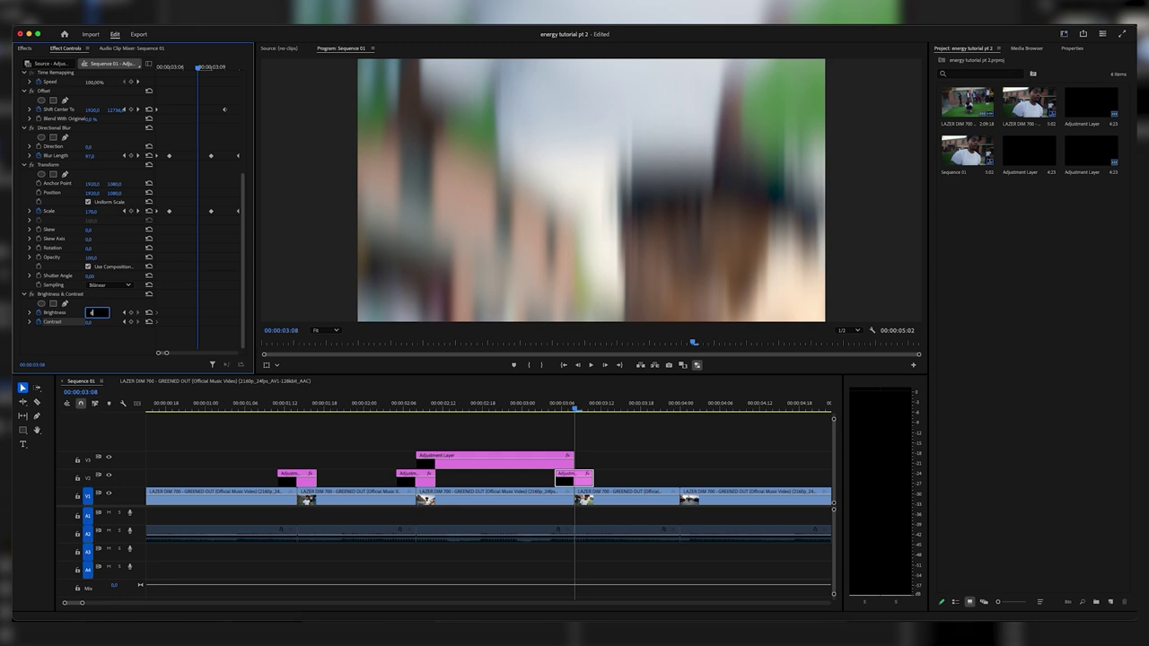
{"action": "type", "text": "60"}
{"action": "key", "text": "Tab"}
{"action": "type", "text": "30"}
{"action": "key", "text": "Return"}
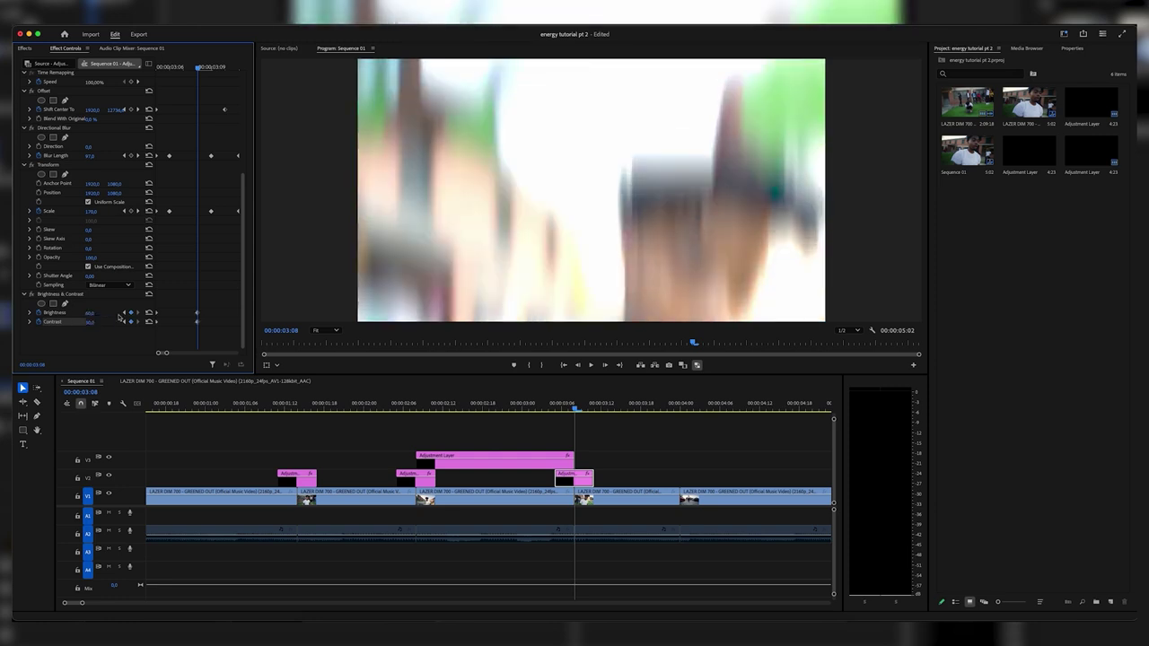
- Reset Brightness and Contrast to 0 at 00:00:03:11
{"action": "key", "text": "Right"}
{"action": "key", "text": "Right"}
{"action": "key", "text": "Right"}
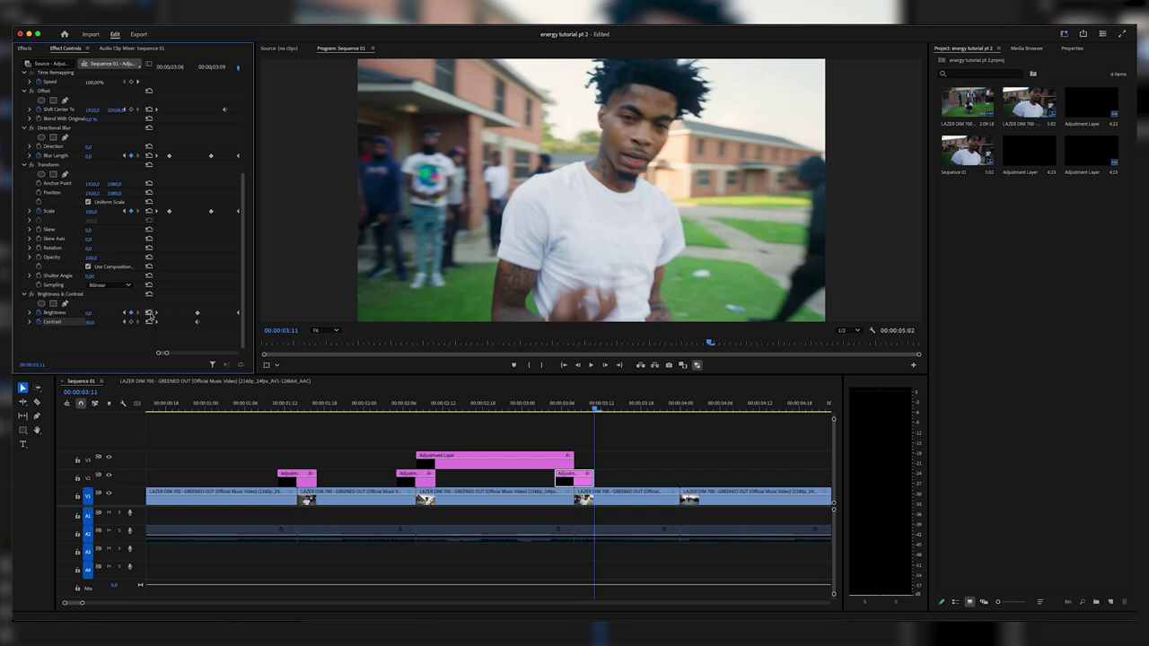
- Play the third cut to check the brightness flash in the finished transition
{"action": "left_click_drag", "start_coordinate": [528, 405], "coordinate": [451, 397]}
{"action": "key", "text": "space"}
{"action": "left_click", "coordinate": [509, 405]}
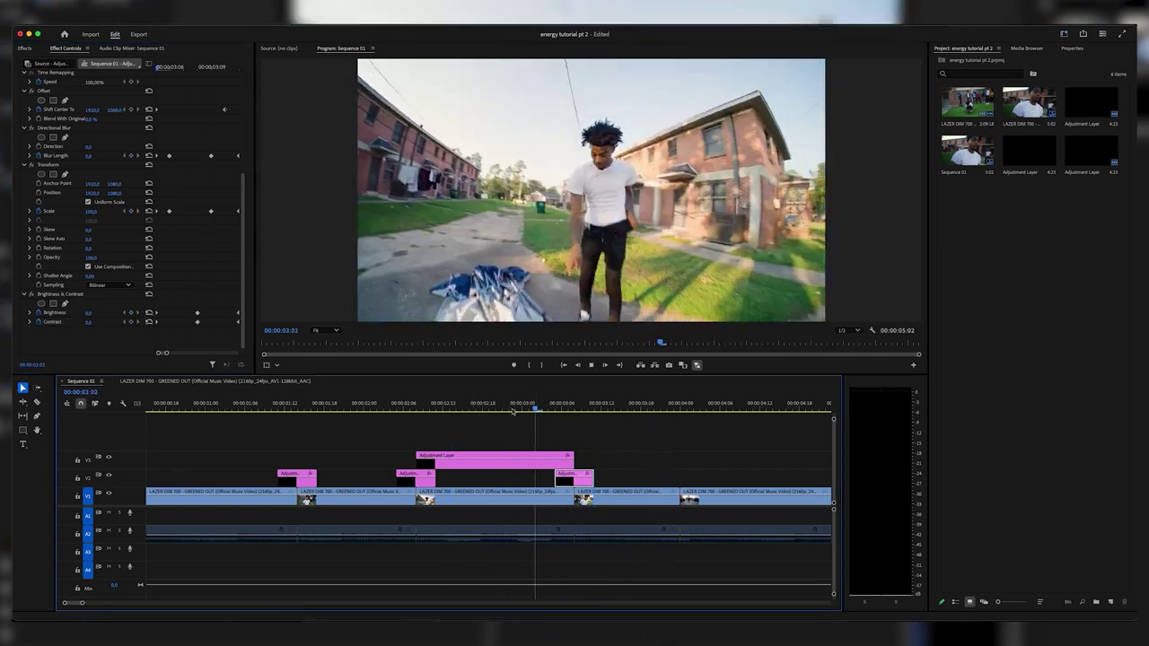
- Play the sequence from before the first cut to review all three transitions together
{"action": "left_click_drag", "start_coordinate": [512, 411], "coordinate": [112, 368]}
{"action": "key", "text": "minus"}
{"action": "key", "text": "space"}
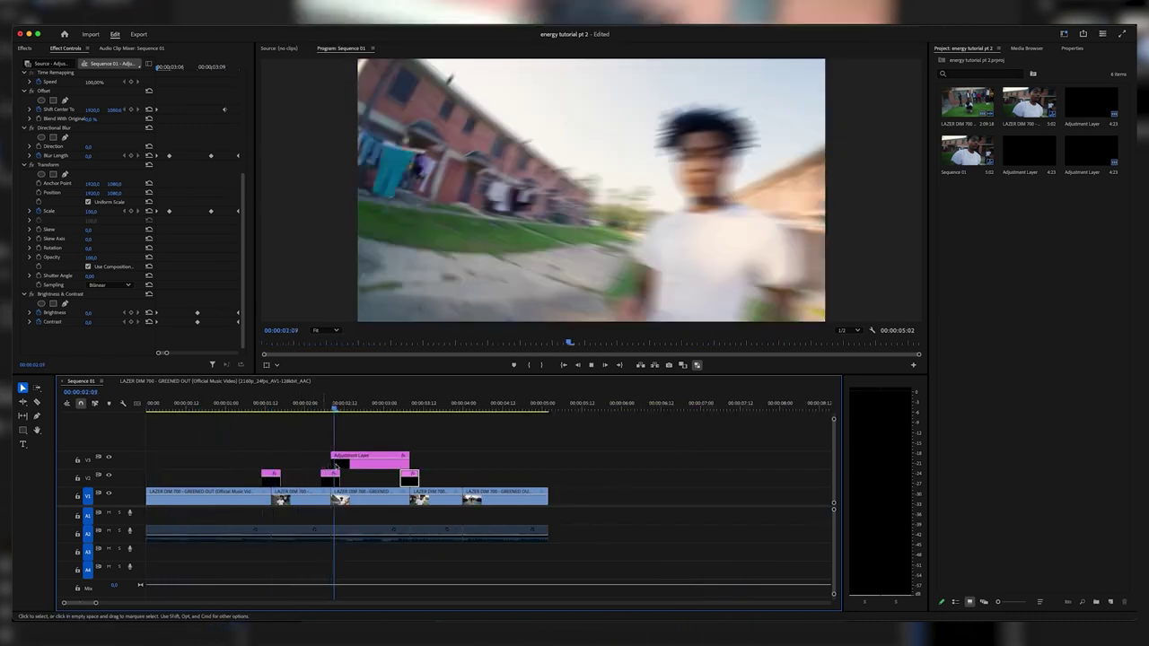
{"action": "left_click", "coordinate": [238, 406]}
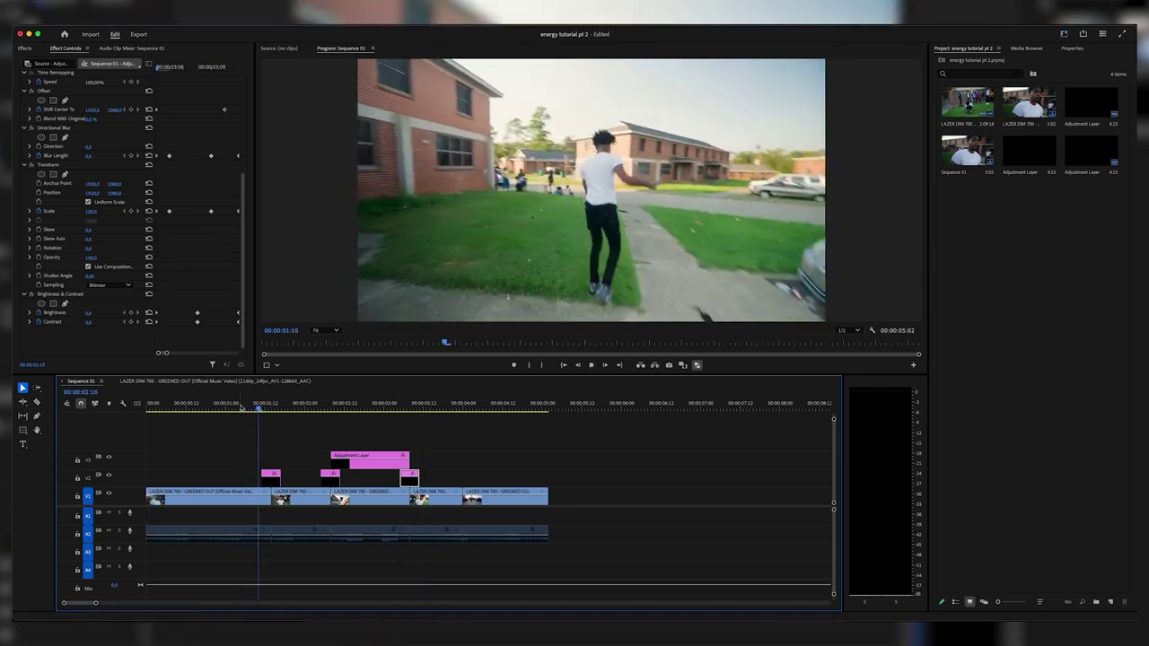
{"action": "left_click", "coordinate": [219, 408]}
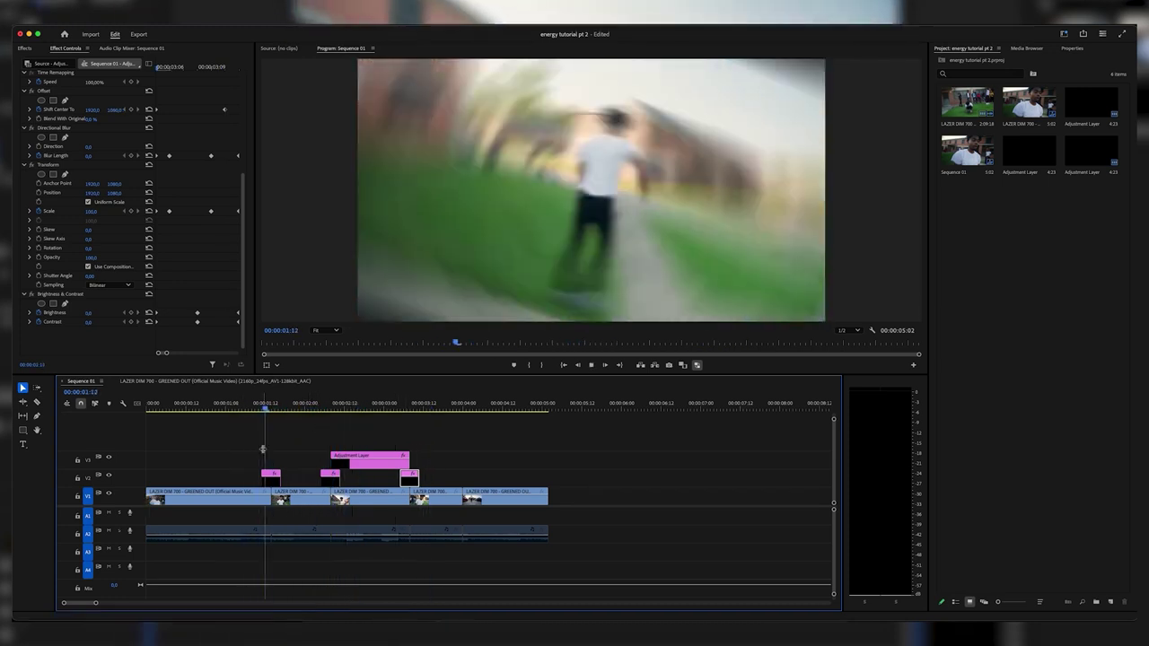
{"action": "left_click", "coordinate": [225, 404]}
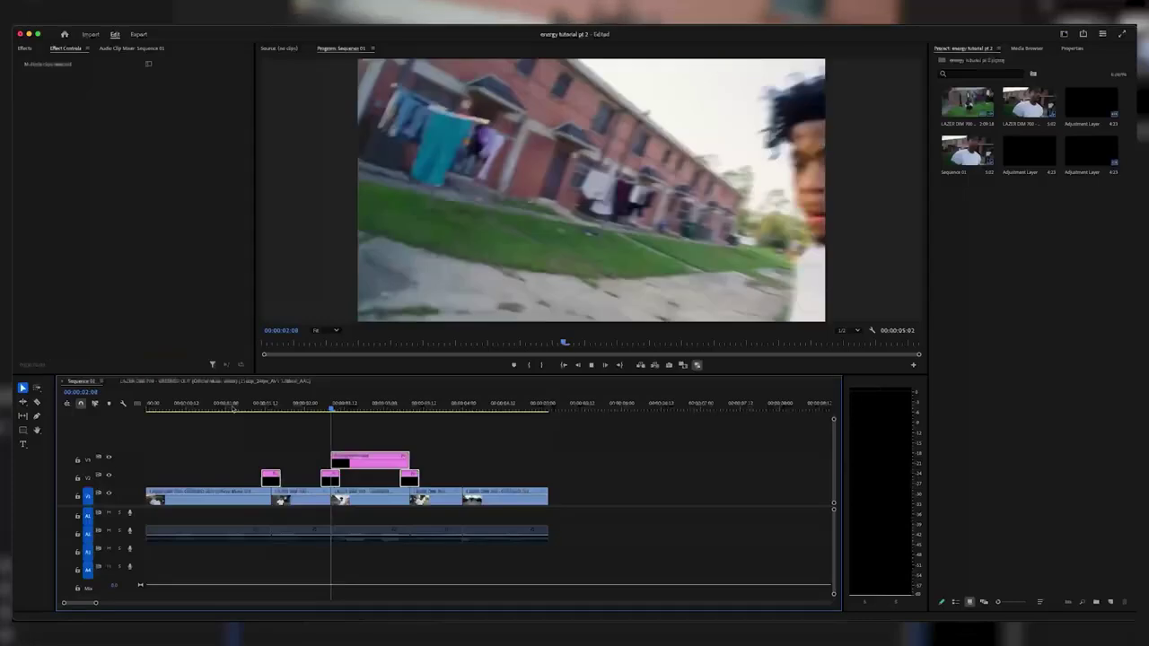
{"action": "left_click", "coordinate": [231, 406]}
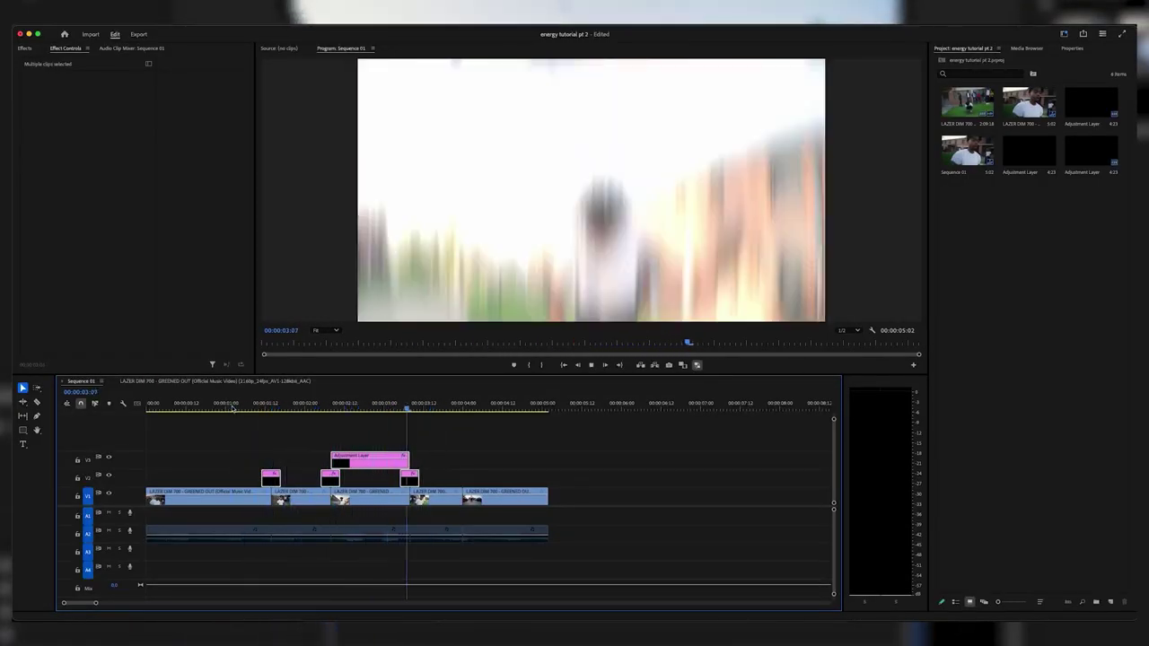
{"action": "left_click", "coordinate": [232, 407]}
{"action": "key", "text": "space"}
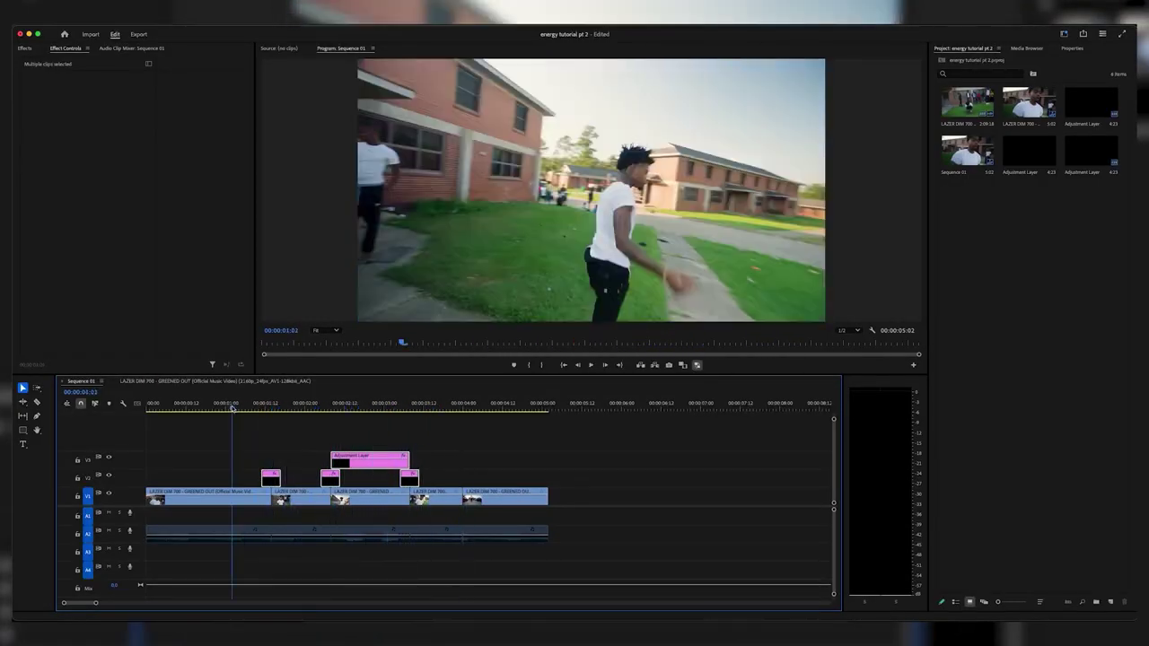